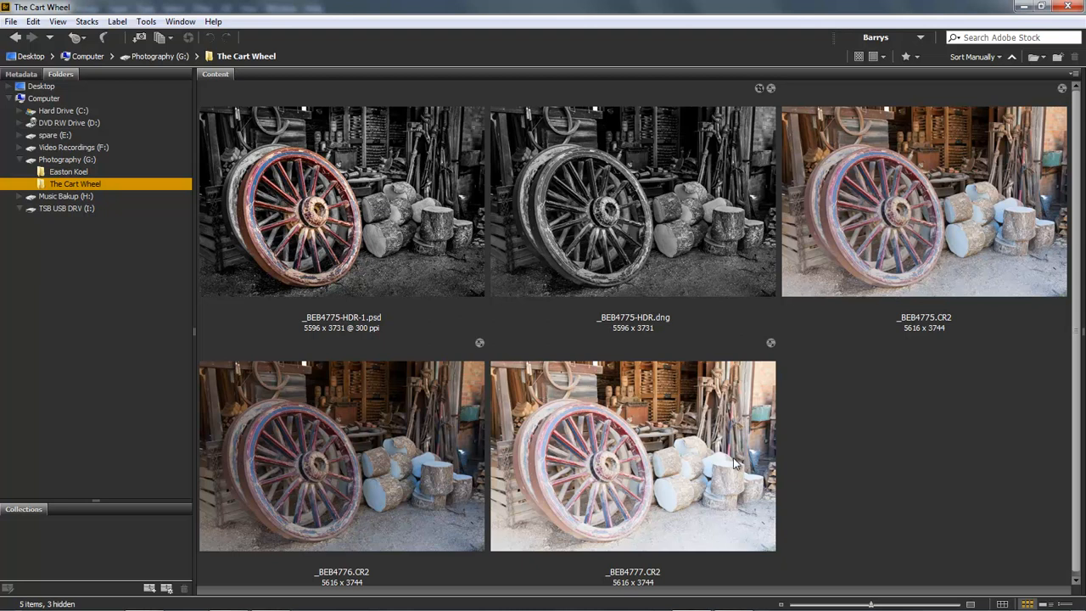
# Compare the bracketed exposures _BEB4775.CR2, _BEB4776.CR2 and _BEB4777.CR2, and view the finished _BEB4775-HDR-1.psd in Photoshop
pyautogui.click(896, 242)
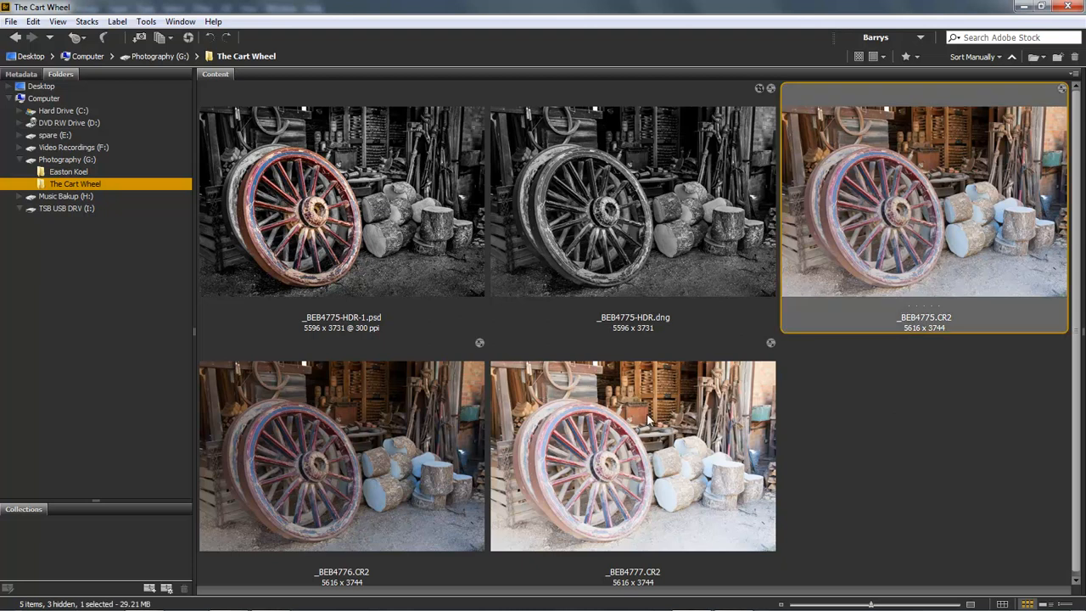
pyautogui.click(650, 422)
pyautogui.click(362, 448)
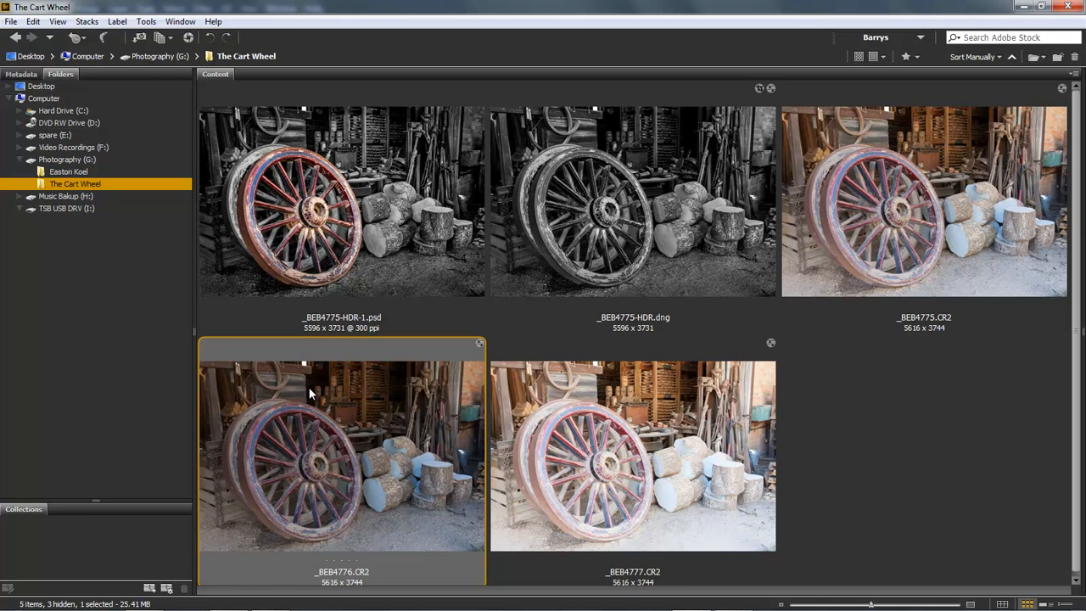
pyautogui.click(679, 475)
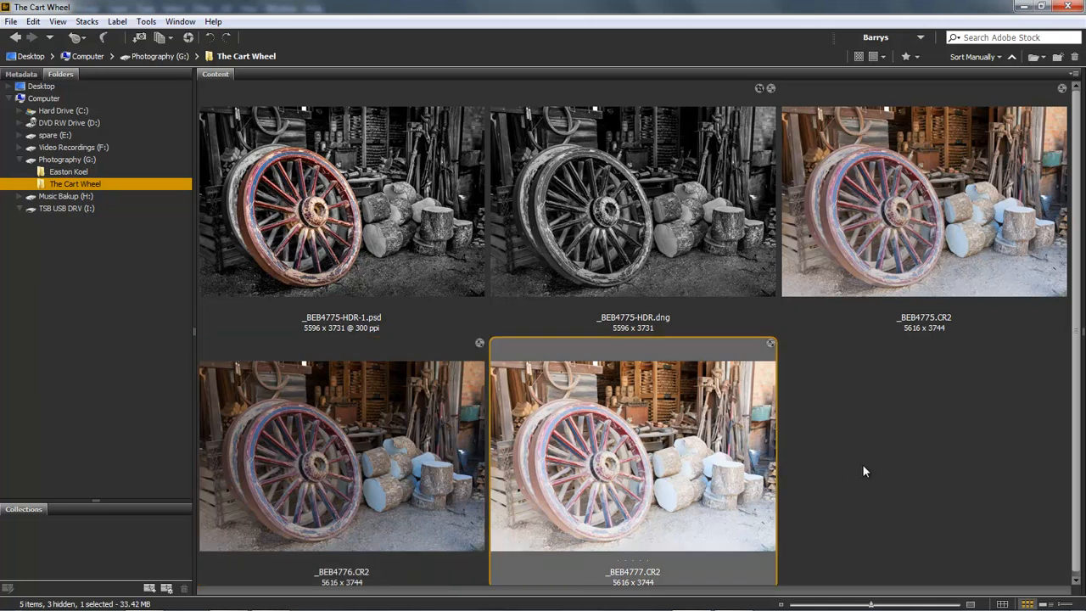
pyautogui.click(956, 232)
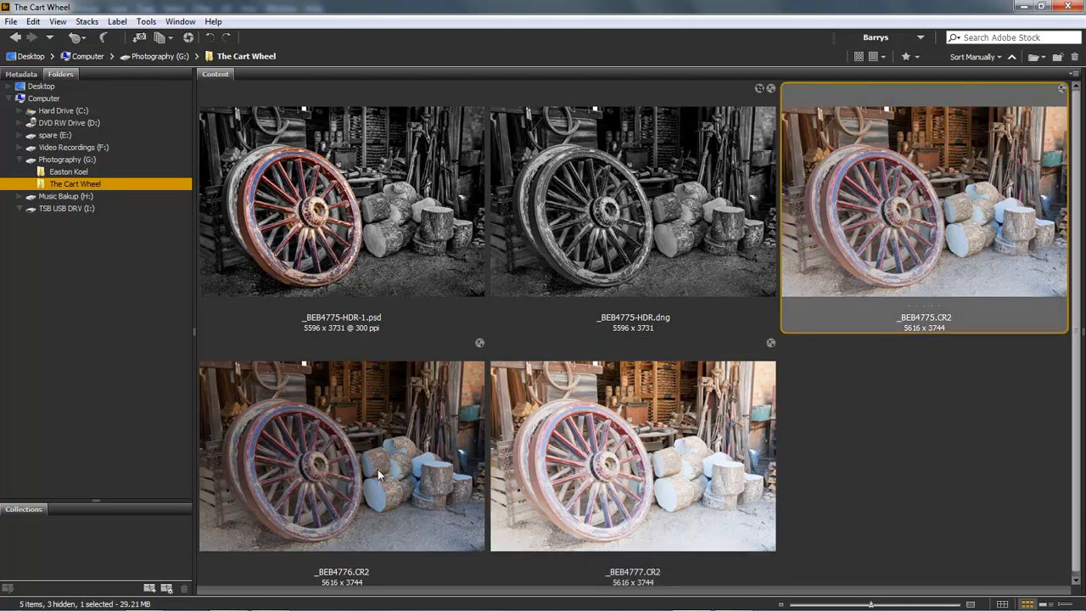
pyautogui.click(362, 462)
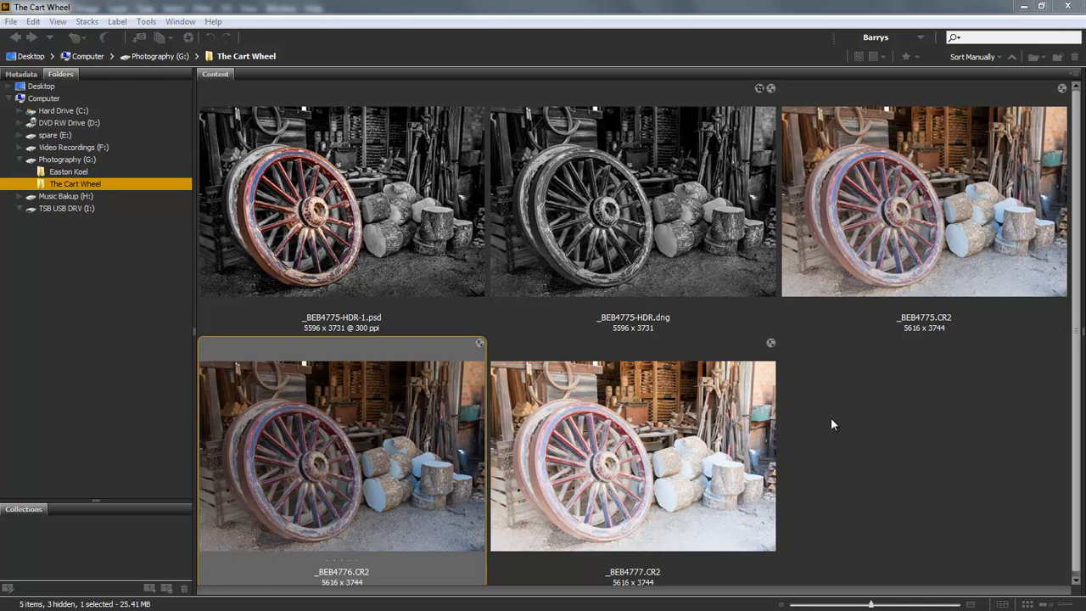
pyautogui.click(911, 219)
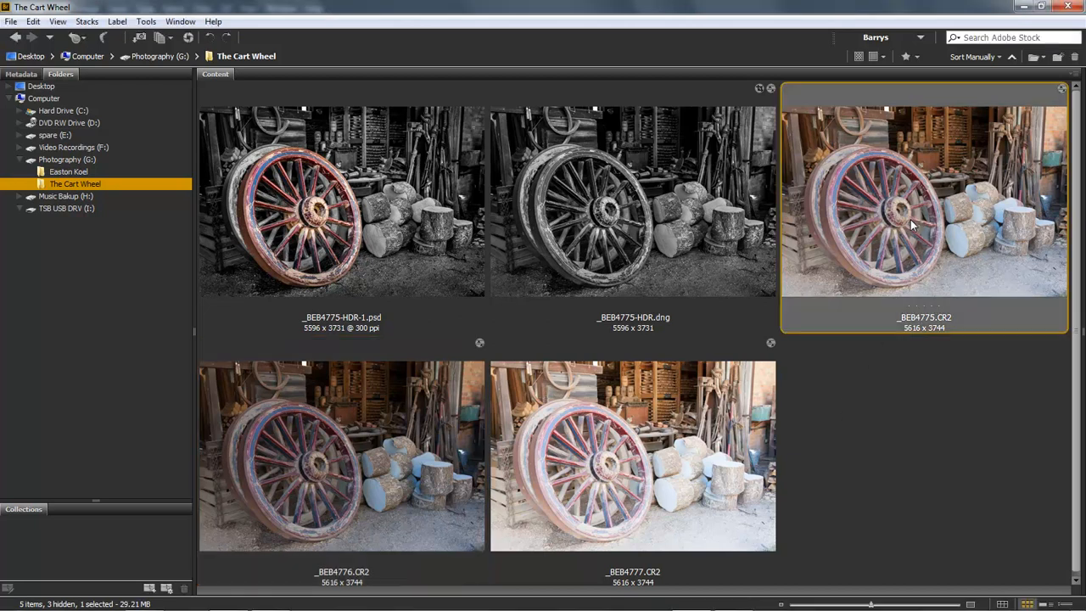
pyautogui.click(658, 437)
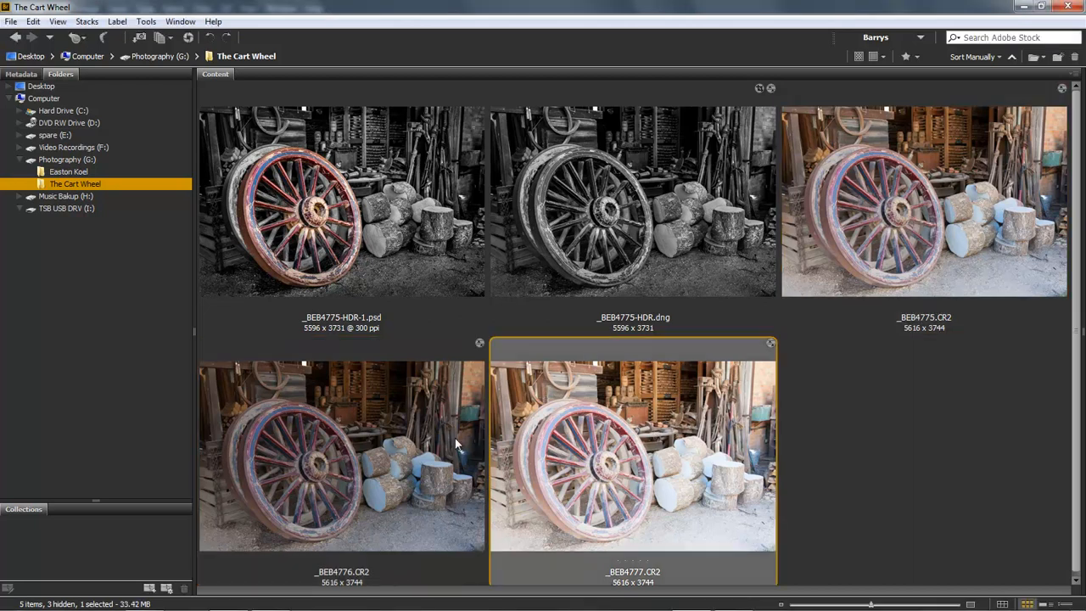
pyautogui.click(406, 445)
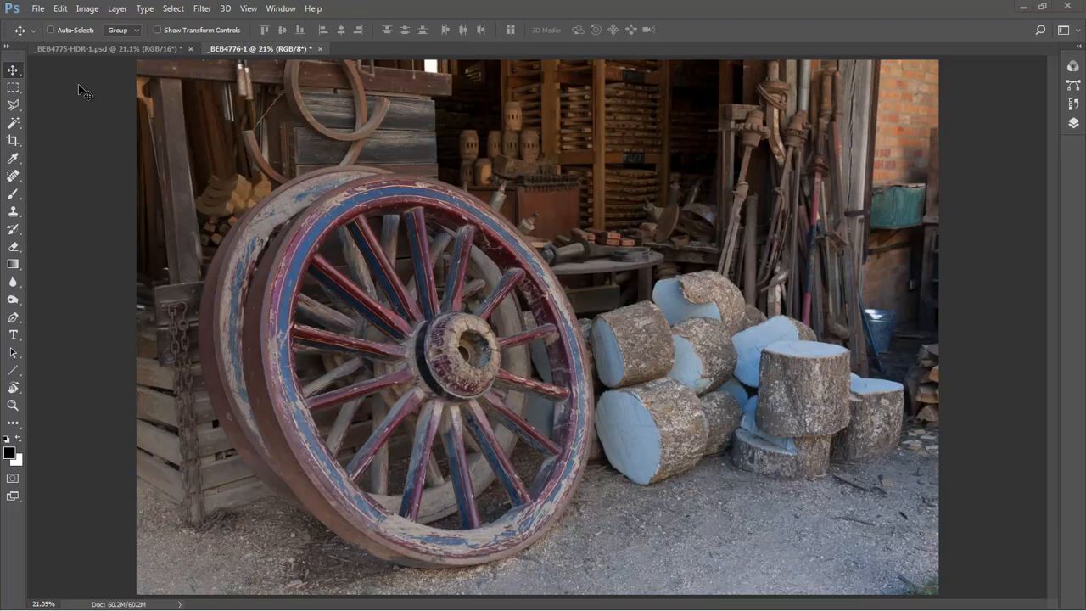
pyautogui.click(114, 49)
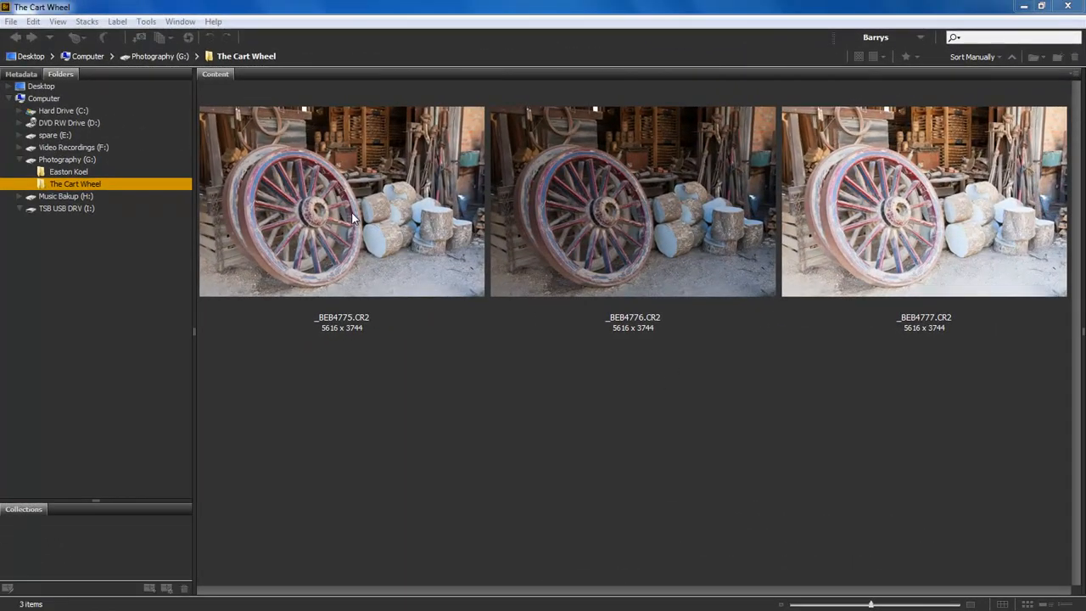
# Open the raw files _BEB4775.CR2, _BEB4776.CR2 and _BEB4777.CR2 from The Cart Wheel folder together in Camera Raw
pyautogui.click(353, 218)
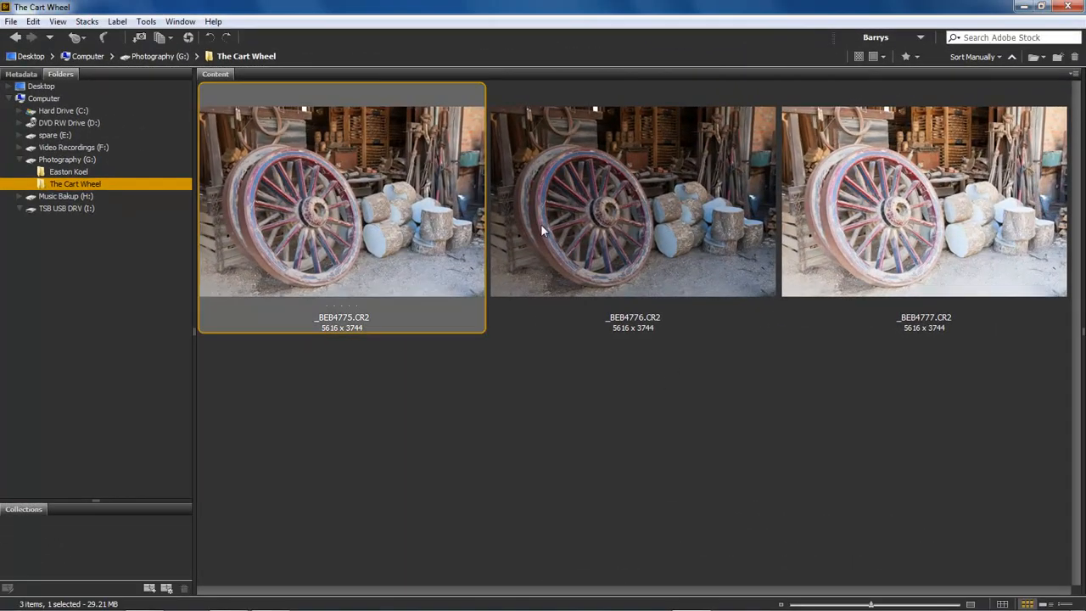
pyautogui.keyDown('ctrl'); pyautogui.click(629, 210); pyautogui.keyUp('ctrl')
pyautogui.keyDown('ctrl'); pyautogui.click(931, 210); pyautogui.keyUp('ctrl')
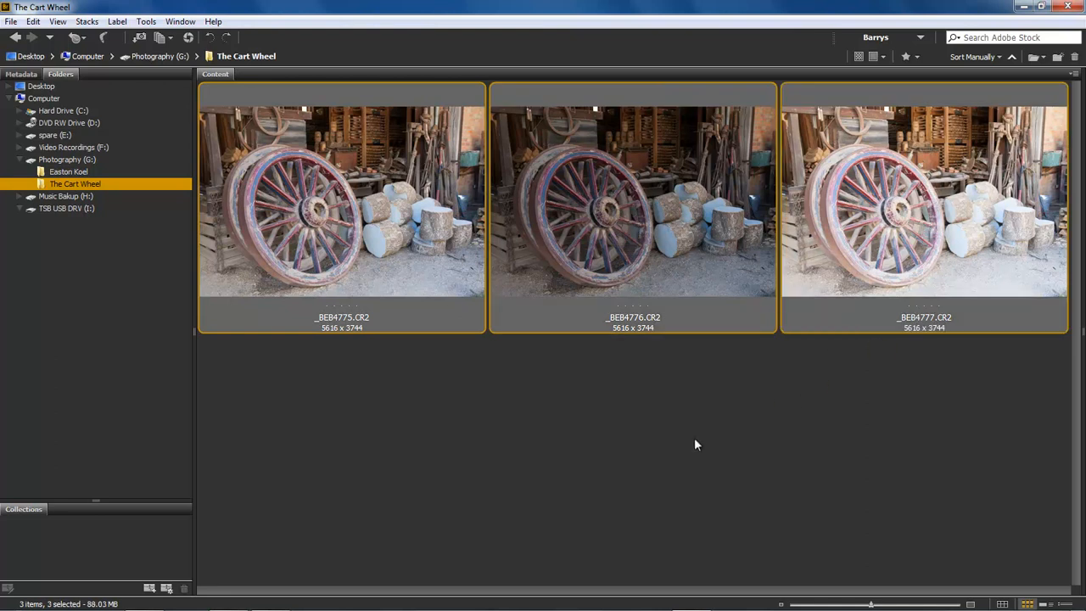
pyautogui.press('Return')
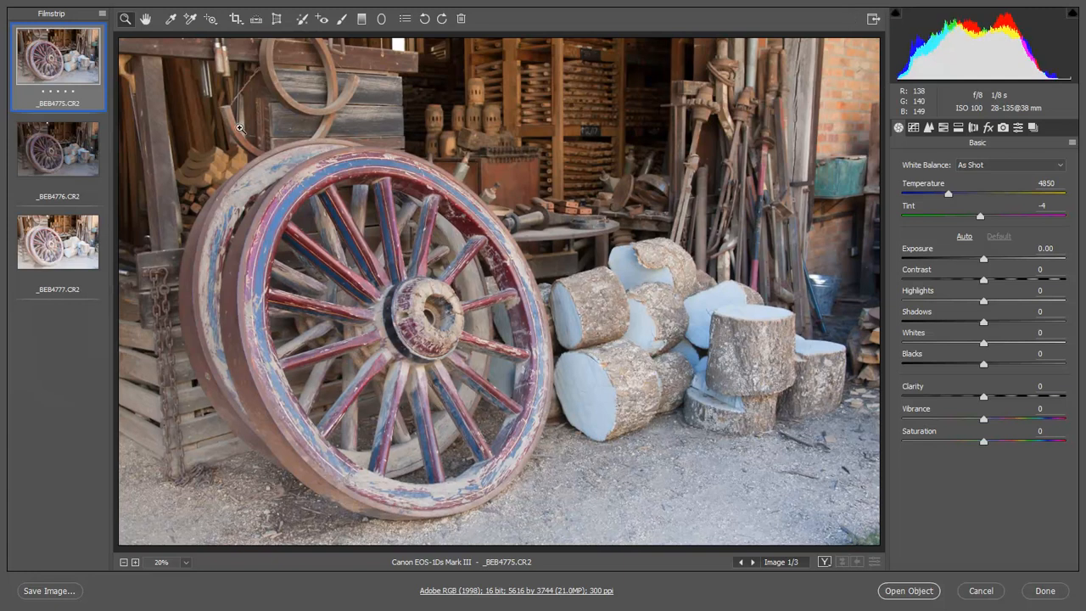
# Enable Remove Chromatic Aberration and Enable Profile Corrections for all three raw images at once
pyautogui.keyDown('ctrl'); pyautogui.click(89, 160); pyautogui.keyUp('ctrl')
pyautogui.keyDown('ctrl'); pyautogui.click(79, 256); pyautogui.keyUp('ctrl')
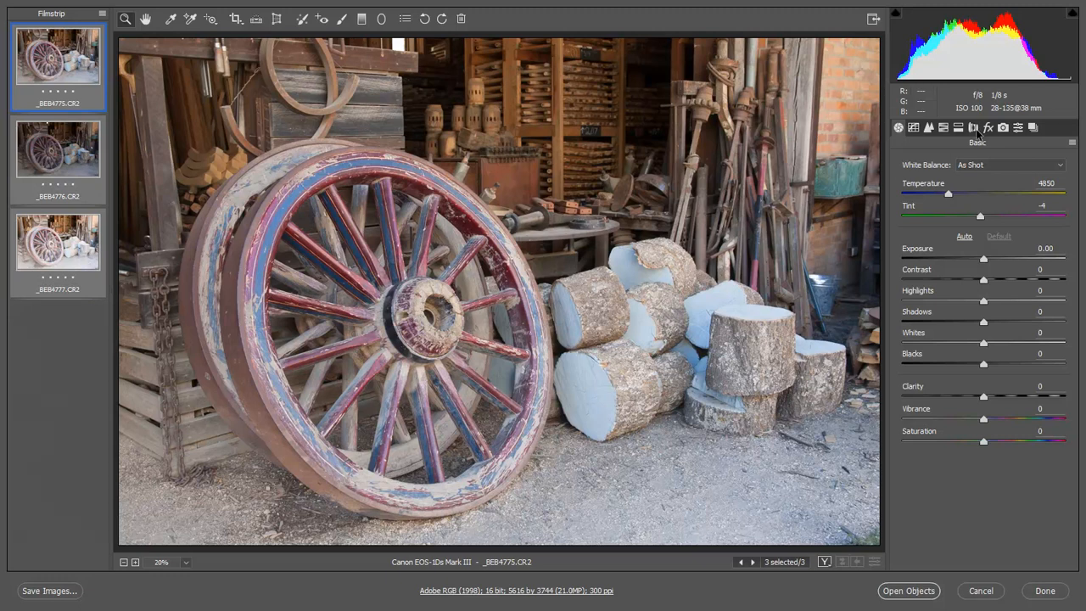
pyautogui.click(975, 128)
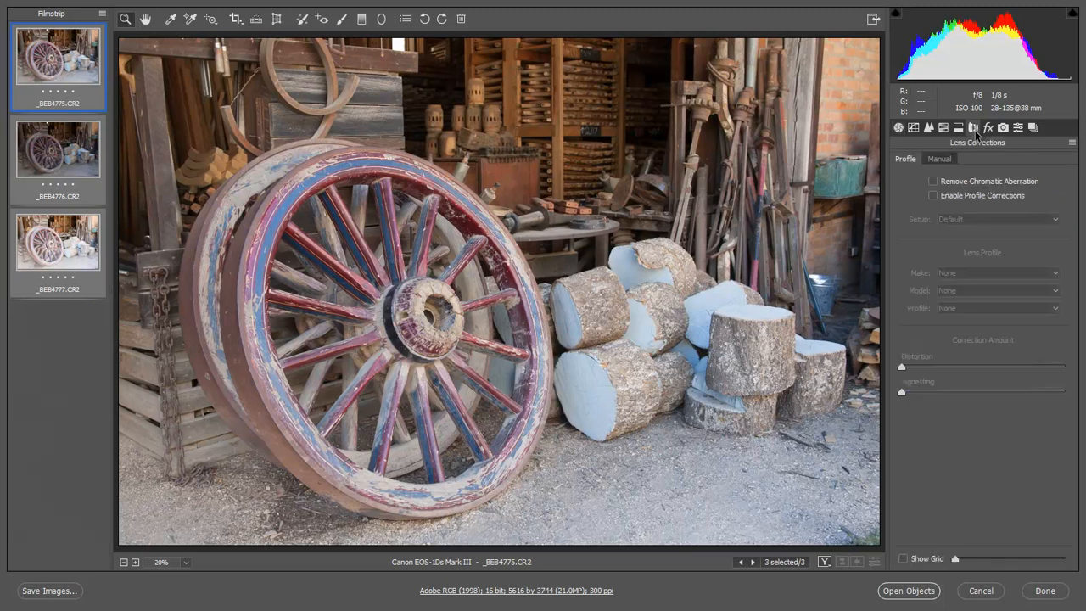
pyautogui.click(934, 182)
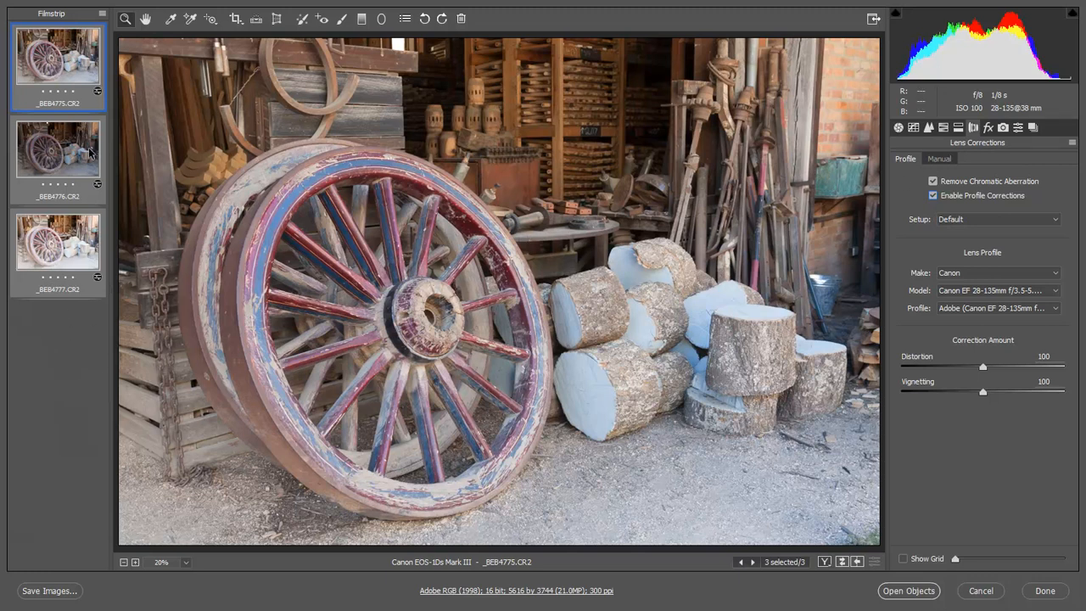
# Merge the three exposures to HDR with Align Images and Auto Tone on, saving the result as _BEB4775-HDR in Digital Negative format
pyautogui.click(103, 14)
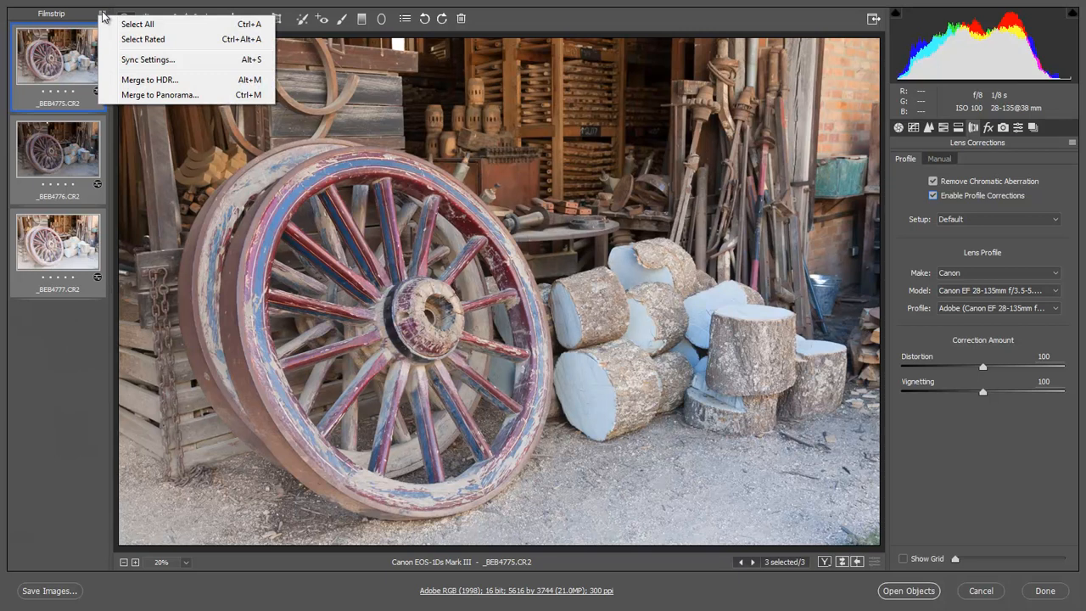
pyautogui.click(146, 81)
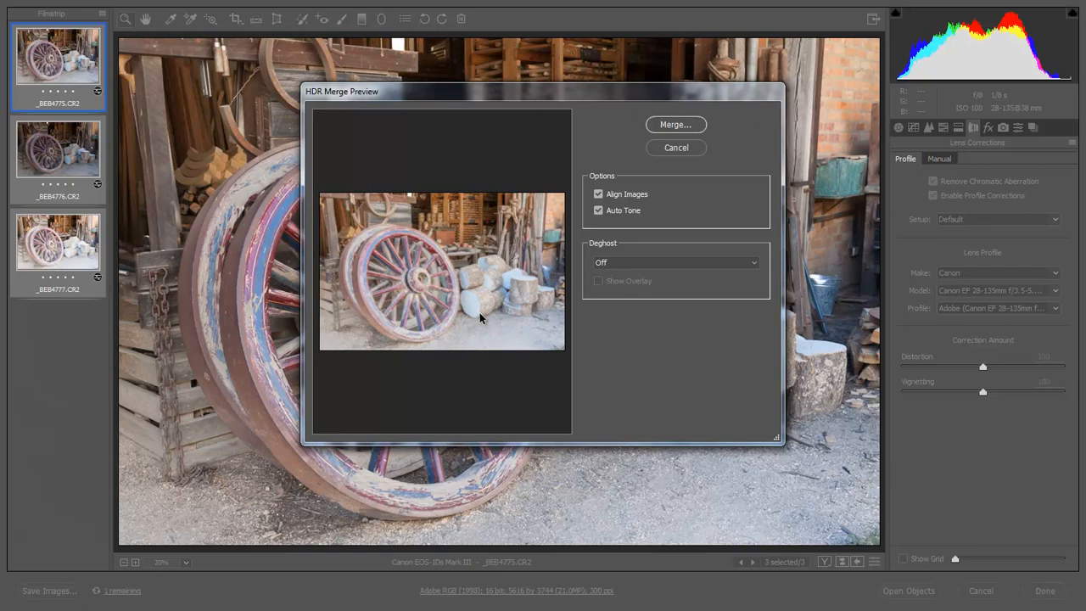
pyautogui.click(676, 128)
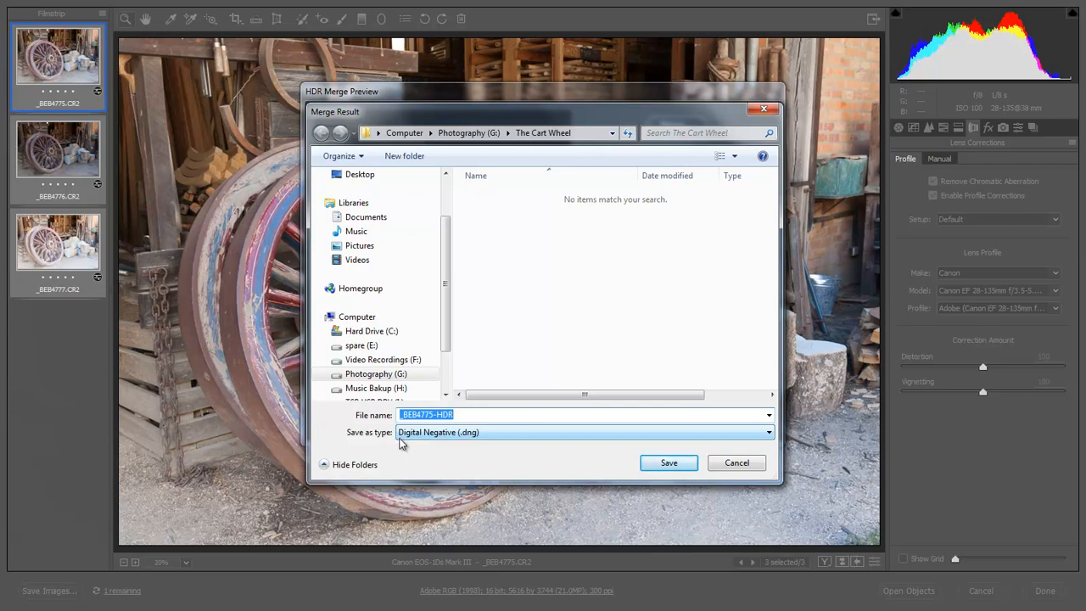
pyautogui.click(768, 434)
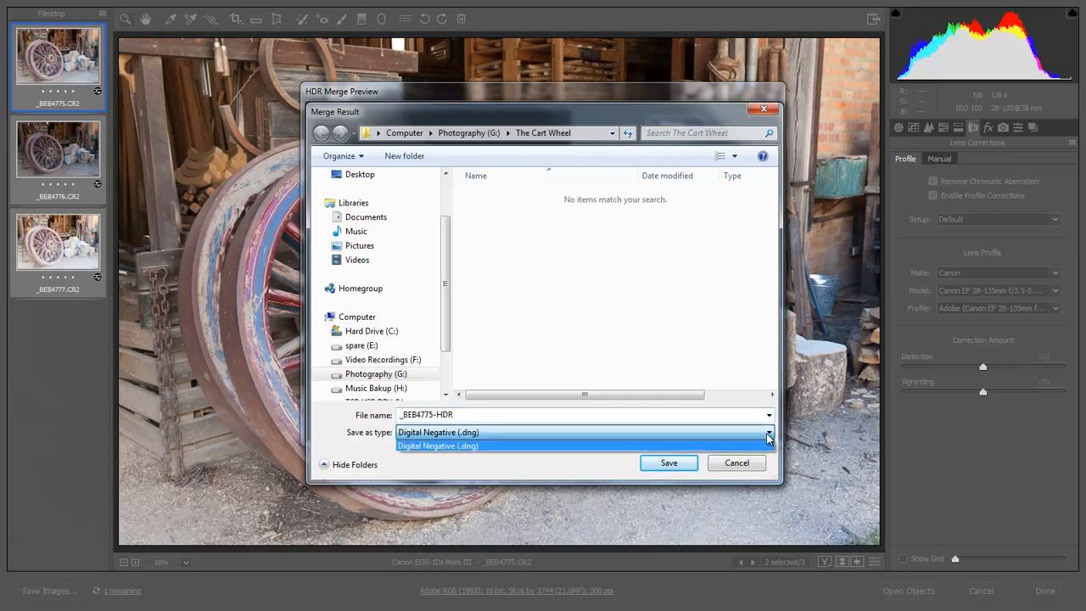
pyautogui.click(769, 436)
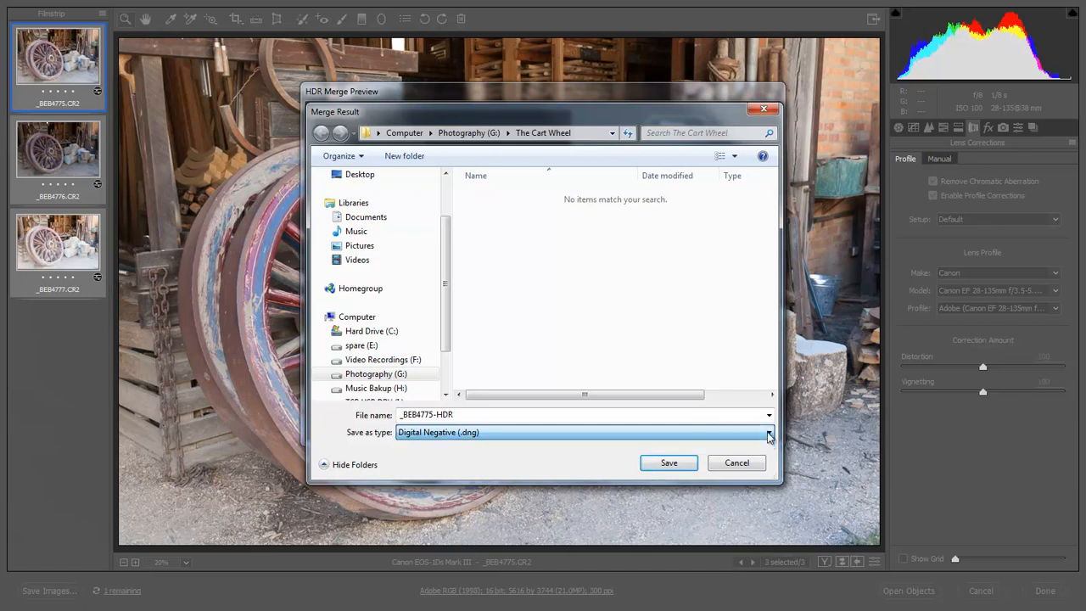
pyautogui.click(668, 466)
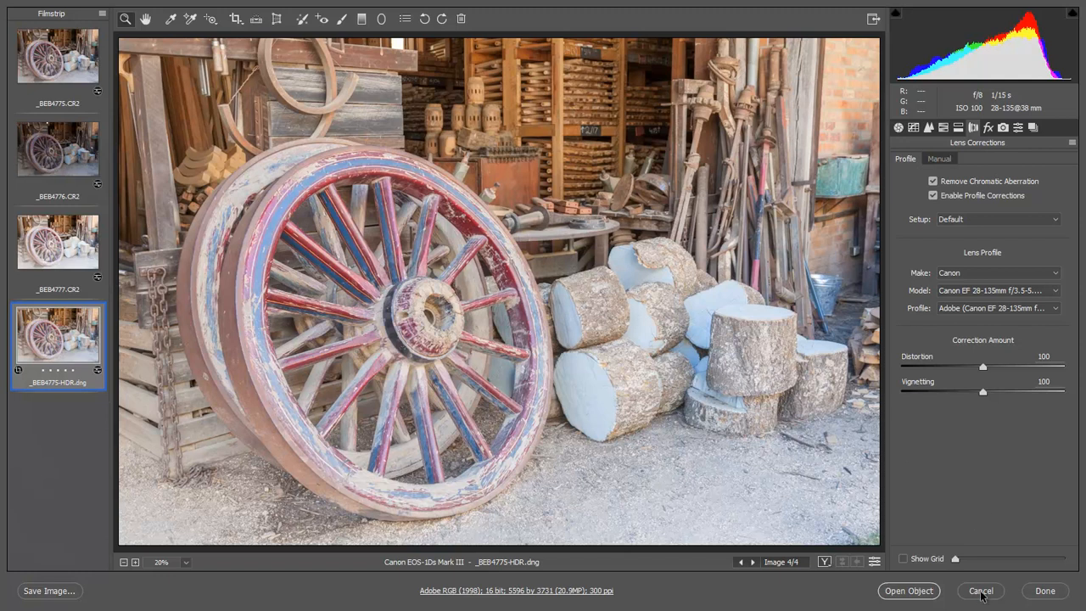
# Finish the Camera Raw session, switch to Bridge and open _BEB4775-HDR.dng in Camera Raw
pyautogui.click(1045, 591)
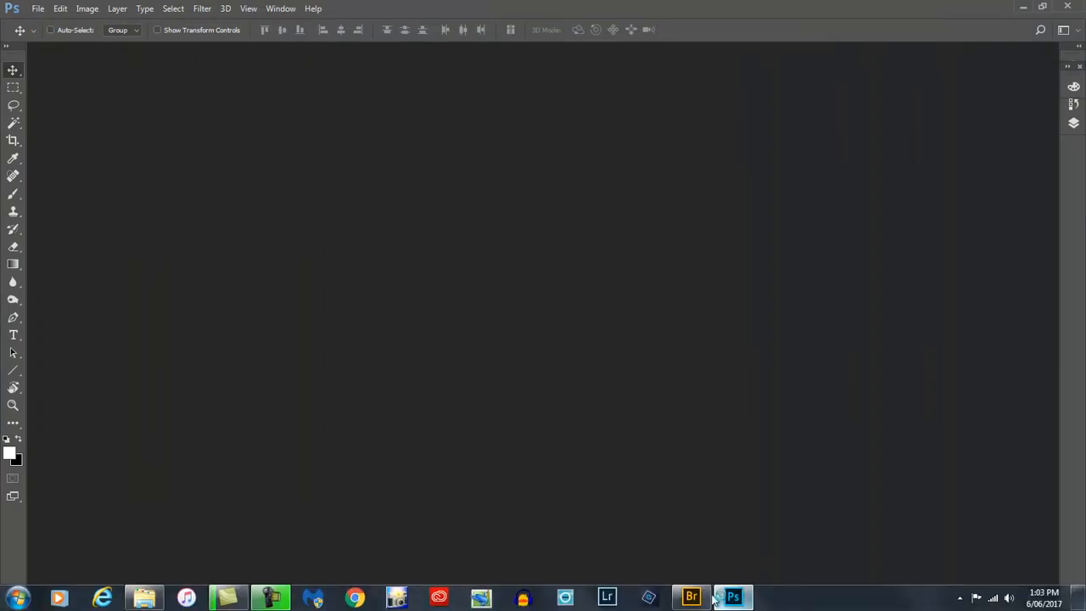
pyautogui.click(692, 597)
pyautogui.click(692, 602)
pyautogui.click(421, 268)
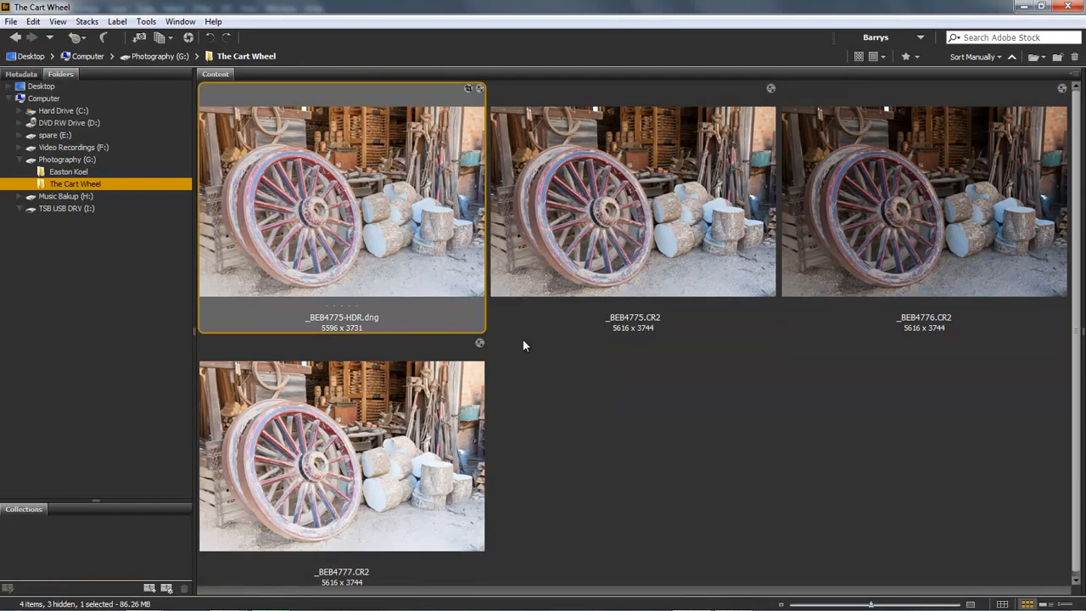
pyautogui.hotkey('ctrl', 'o')
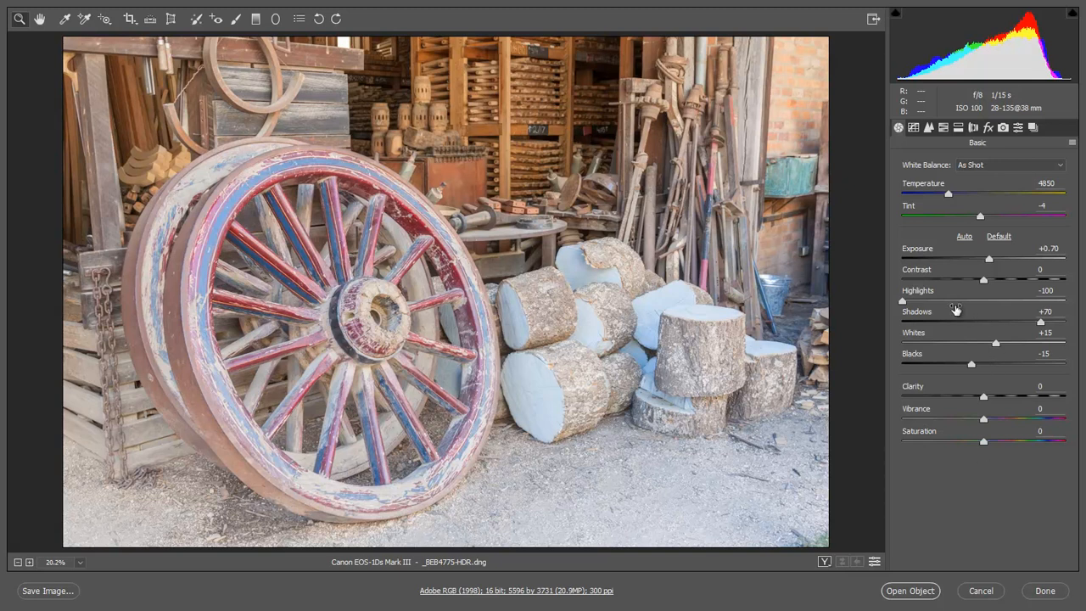
# Reset the HDR image's Exposure, Highlights, Shadows, Whites and Blacks to 0
pyautogui.doubleClick(991, 262)
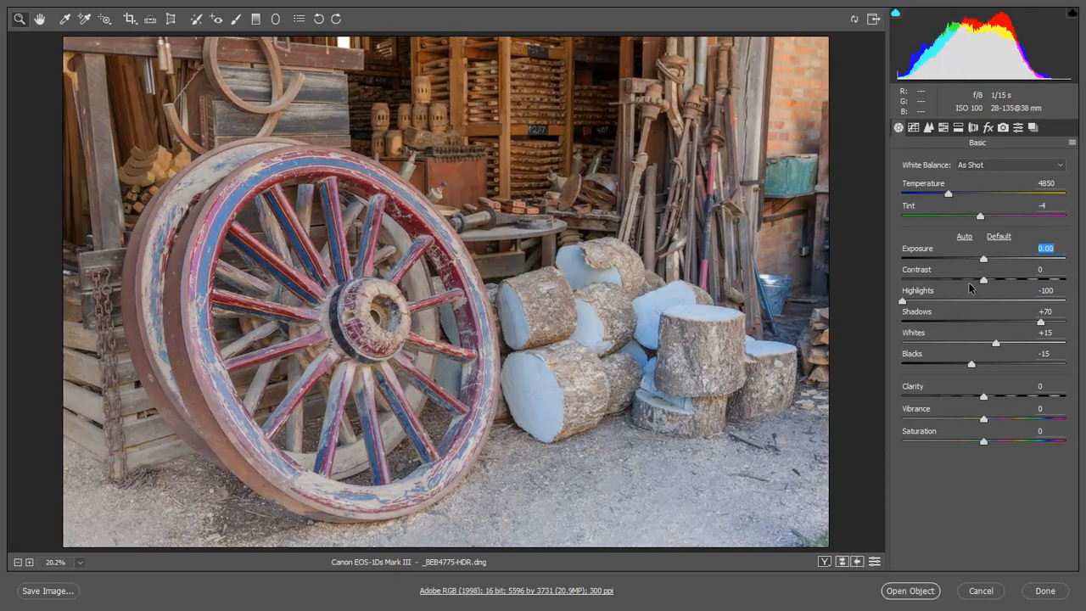
pyautogui.click(903, 302)
pyautogui.doubleClick(903, 302)
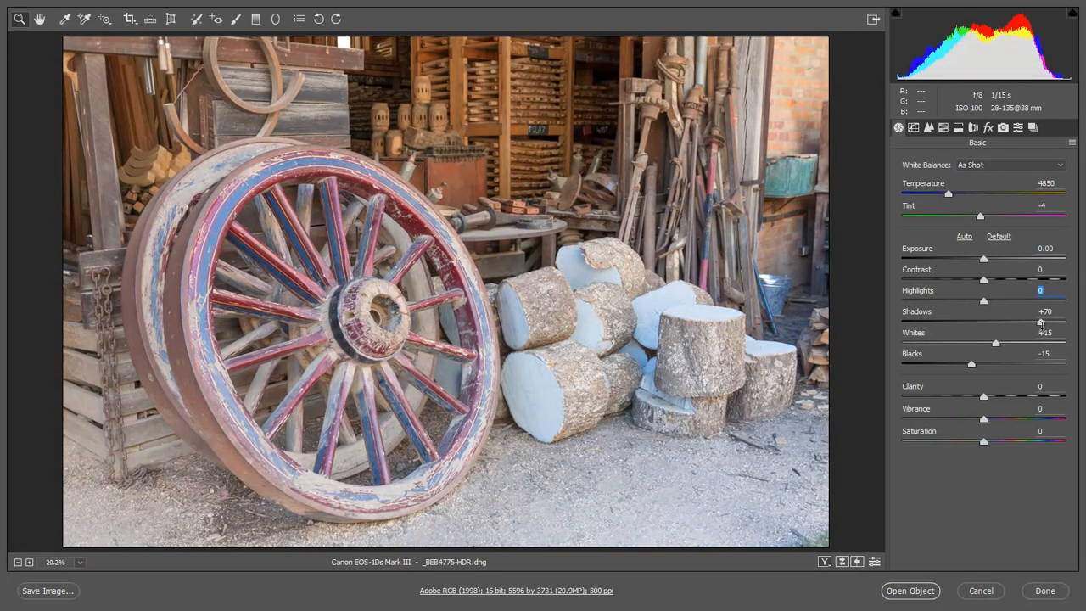
pyautogui.doubleClick(1040, 323)
pyautogui.doubleClick(998, 345)
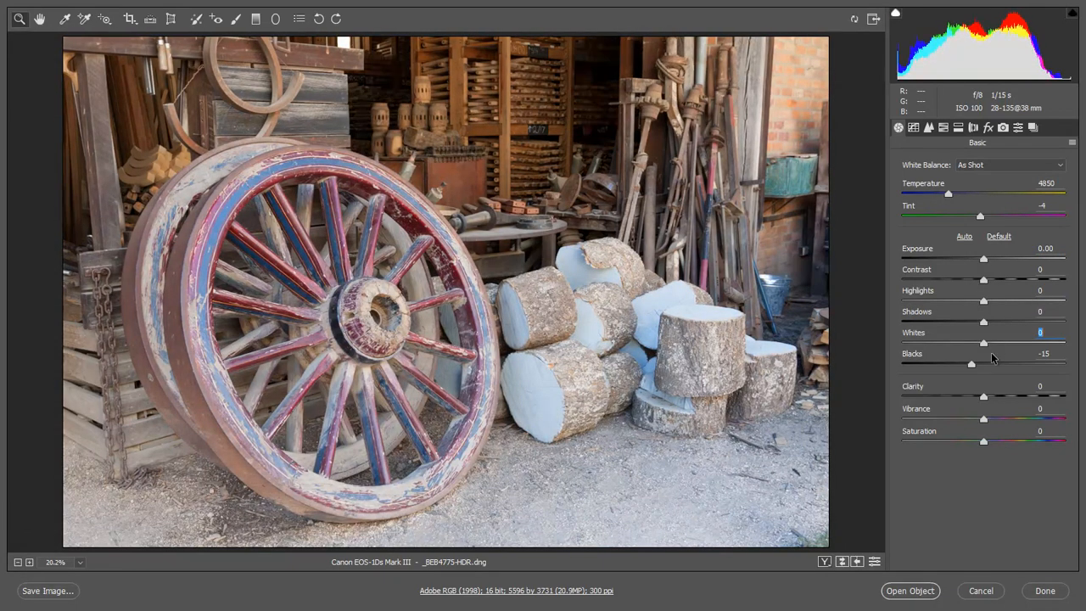
pyautogui.click(974, 365)
pyautogui.doubleClick(974, 365)
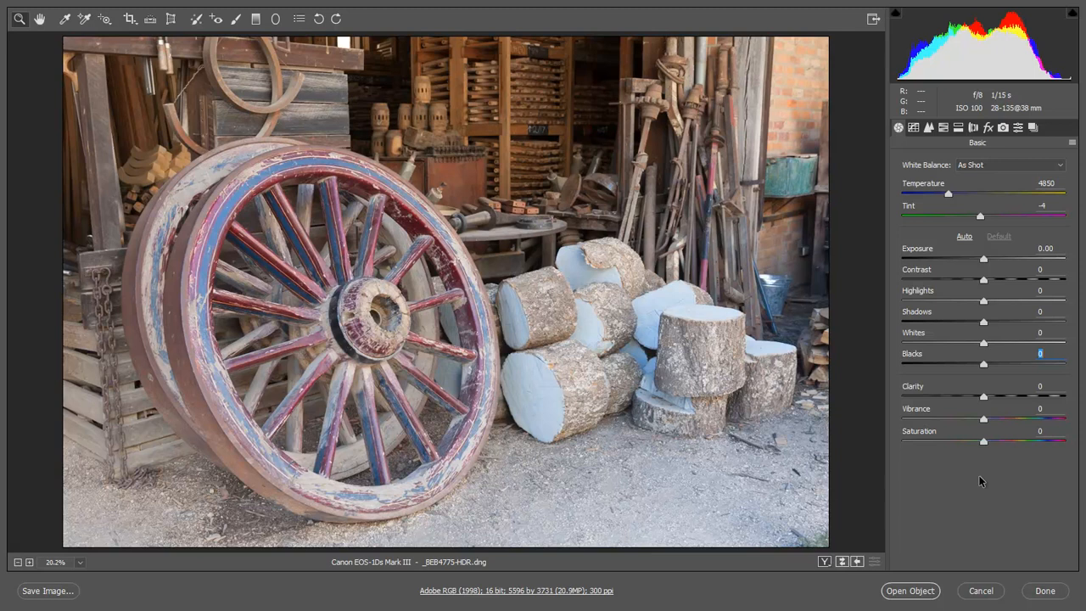
# Turn the HDR image into a darker monochrome with Saturation -100, Exposure -1.10, Contrast +1 and Clarity +80
pyautogui.click(904, 442)
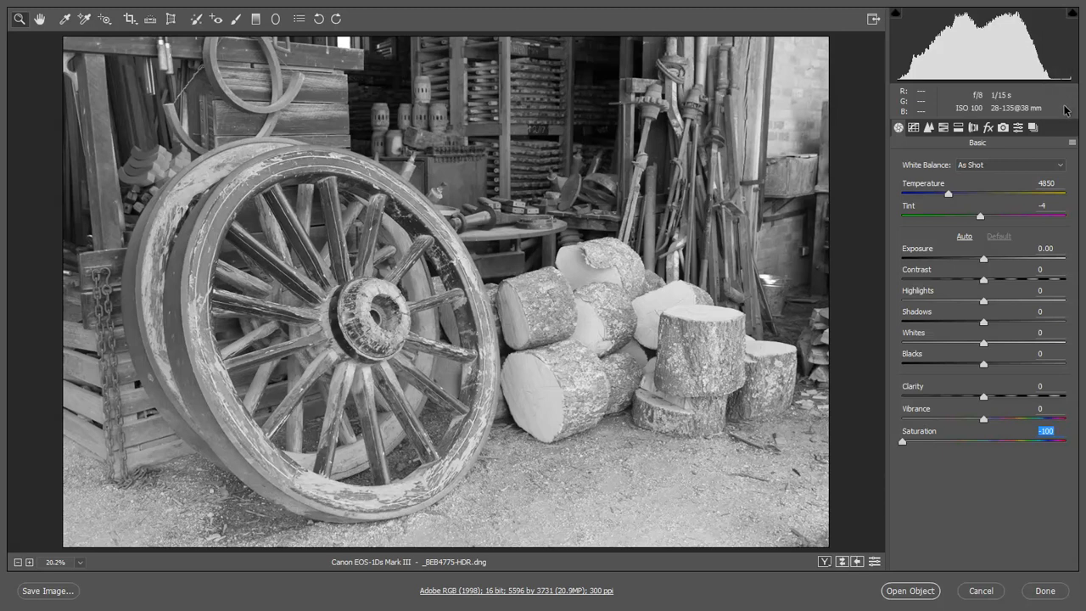
pyautogui.moveTo(984, 266); pyautogui.dragTo(974, 266)
pyautogui.click(980, 270)
pyautogui.moveTo(977, 266); pyautogui.dragTo(976, 262)
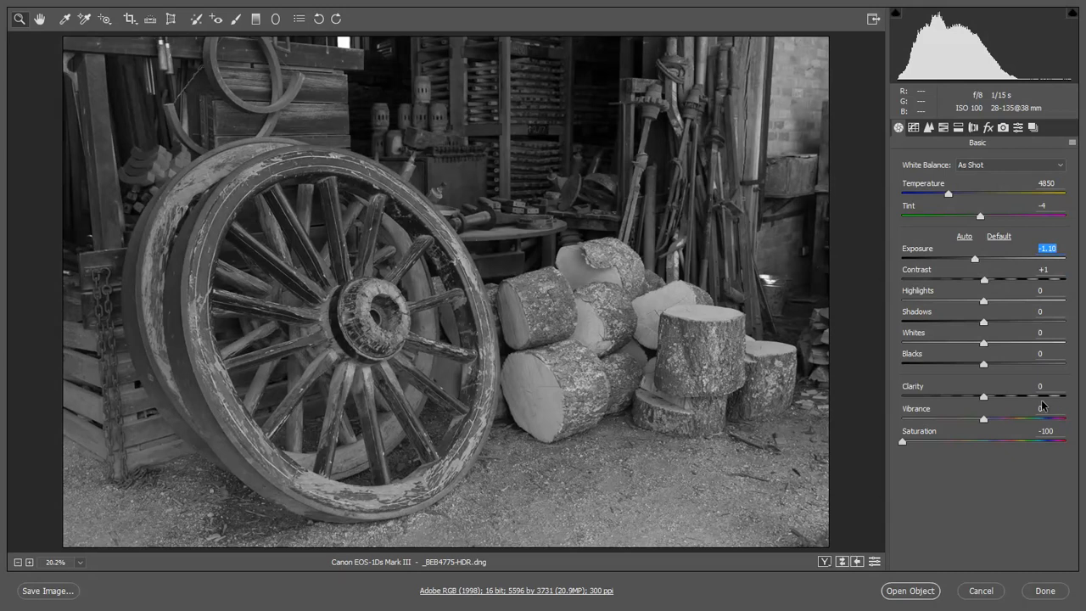
pyautogui.click(1040, 398)
pyautogui.moveTo(1039, 402); pyautogui.dragTo(1047, 401)
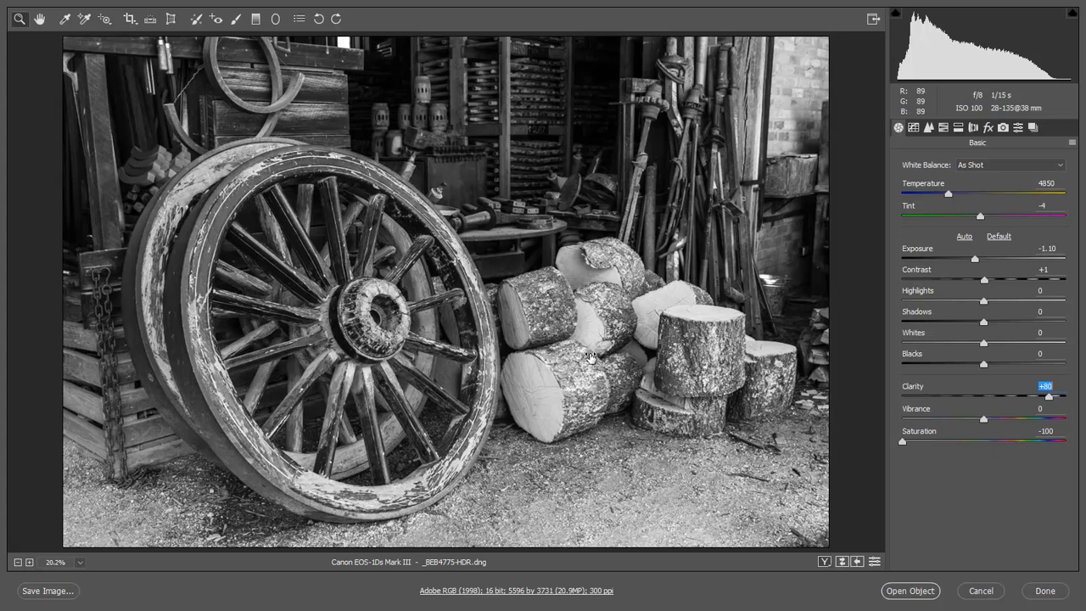
pyautogui.click(907, 301)
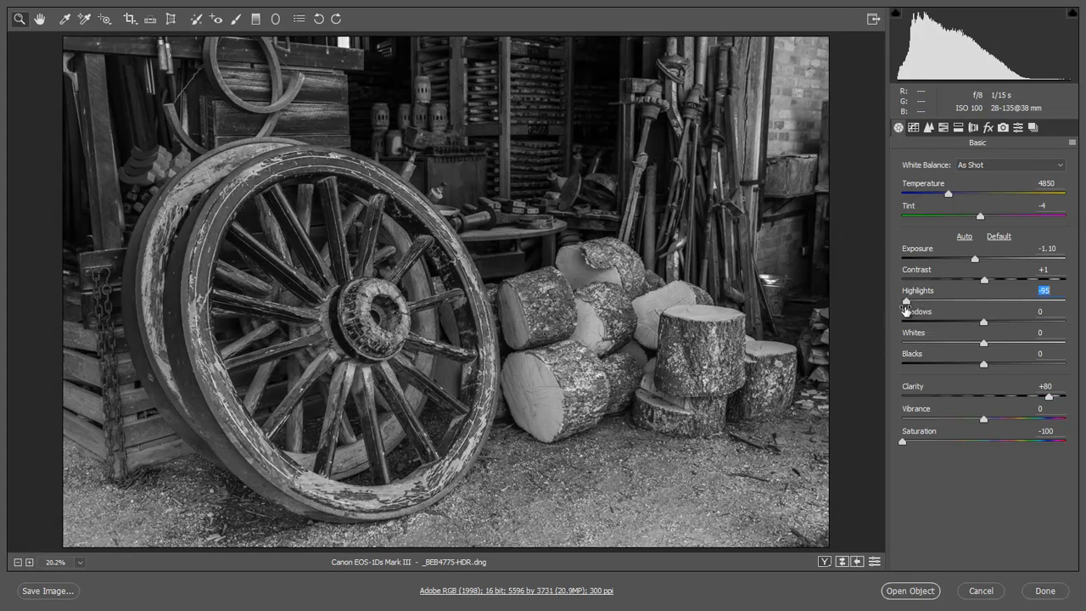
pyautogui.doubleClick(905, 300)
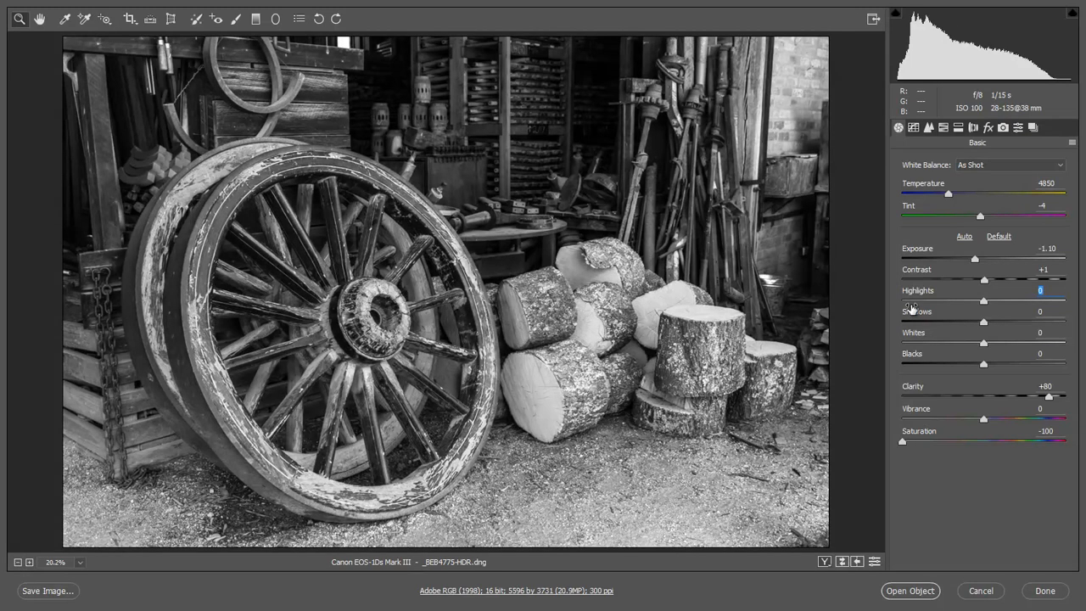
pyautogui.click(965, 302)
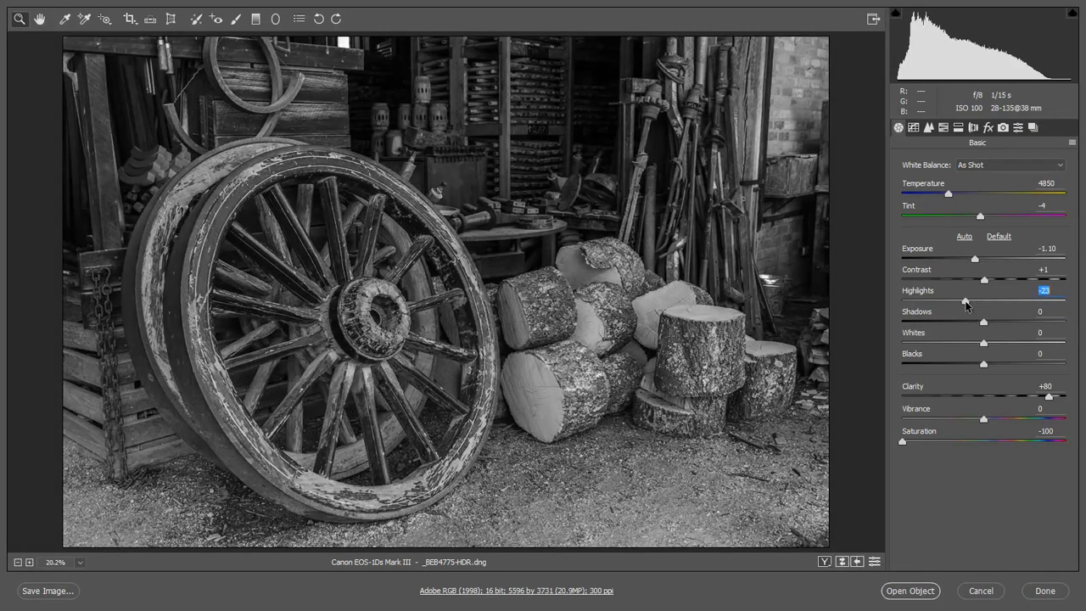
pyautogui.moveTo(968, 304); pyautogui.dragTo(984, 305)
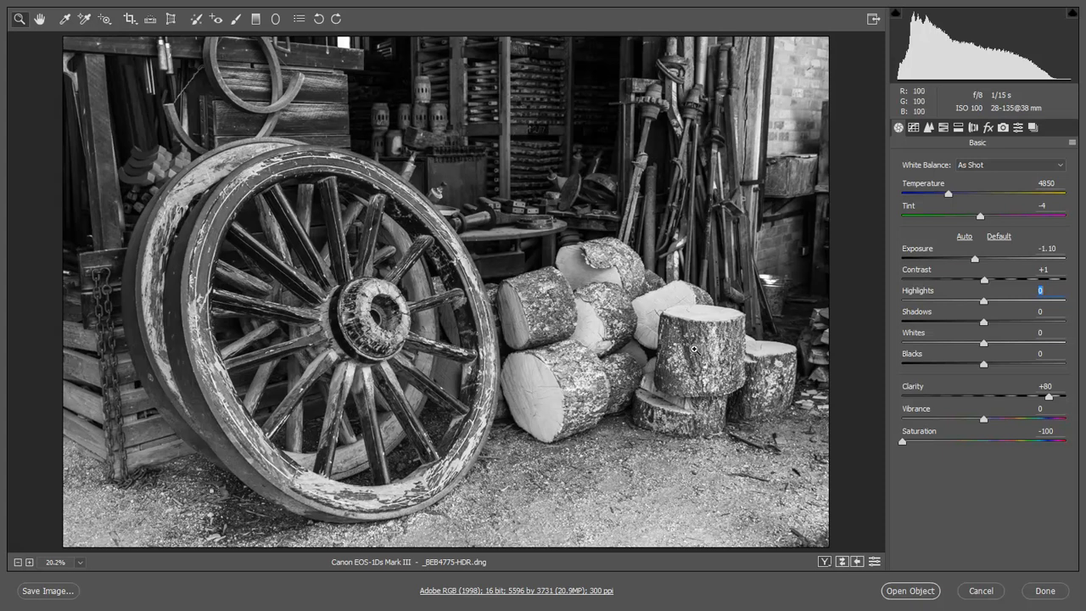
# Set Blacks to -27 and darken the ground with a Graduated Filter from the photo's lower edge to mid-height, Exposure -1.45
pyautogui.click(962, 364)
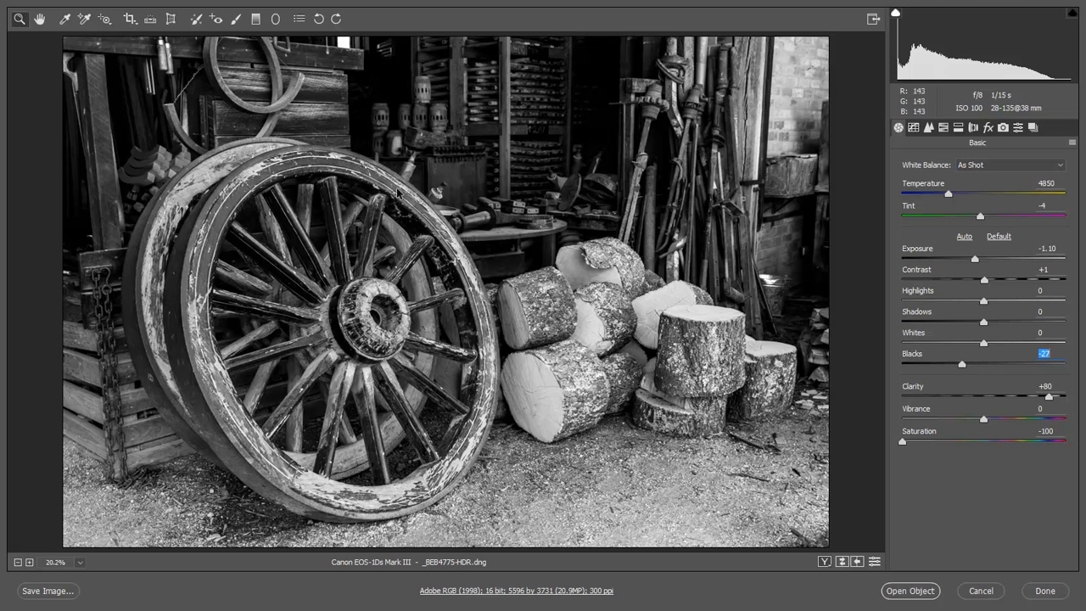
pyautogui.click(257, 20)
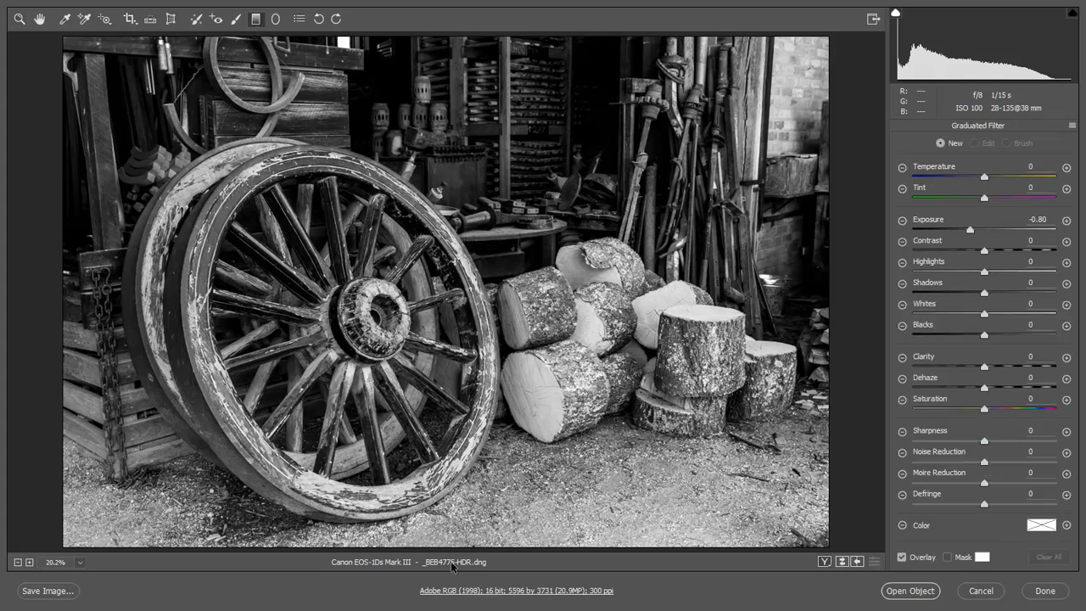
pyautogui.moveTo(450, 550); pyautogui.dragTo(445, 344)
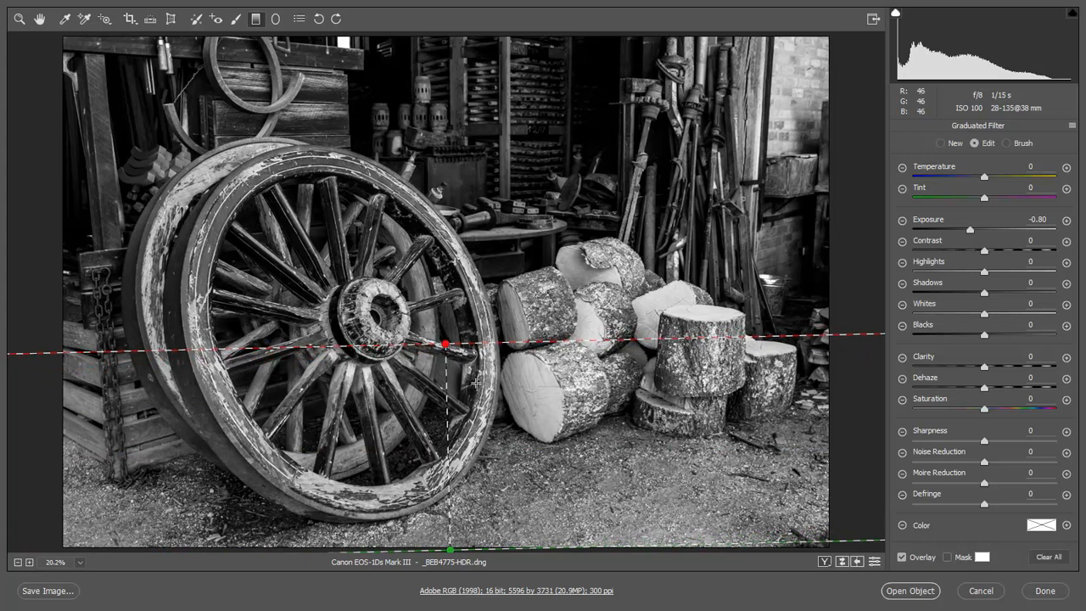
pyautogui.rightClick(526, 401)
pyautogui.click(562, 405)
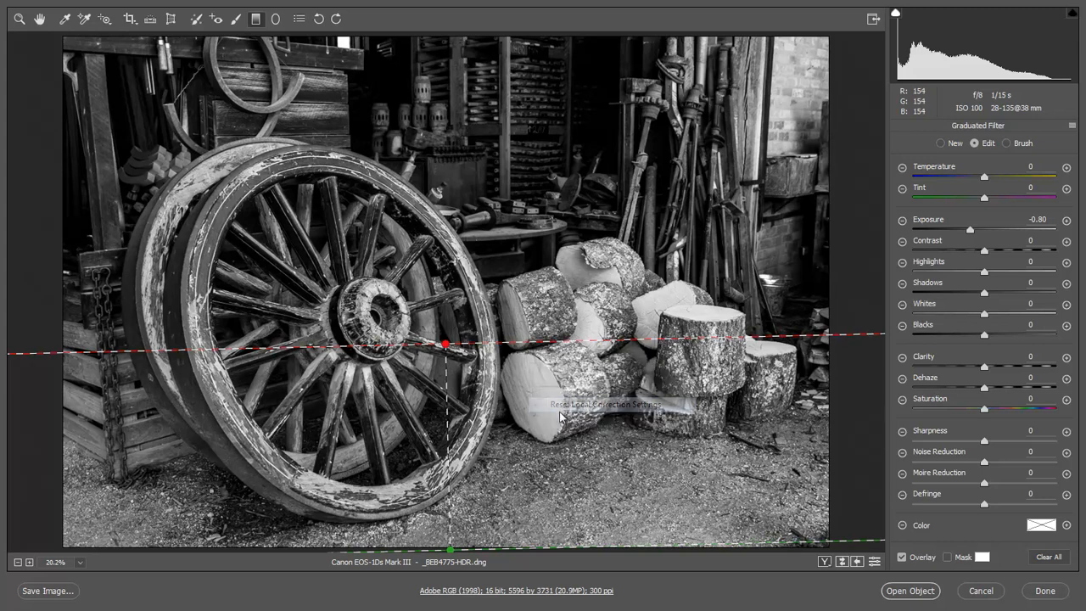
pyautogui.press('v')
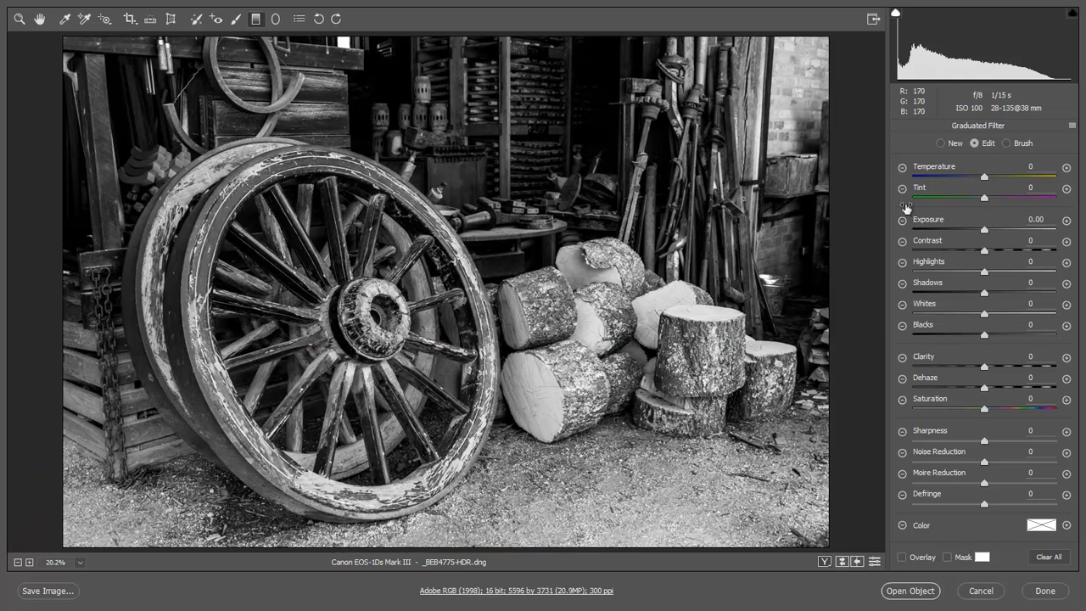
pyautogui.moveTo(983, 234); pyautogui.dragTo(951, 241)
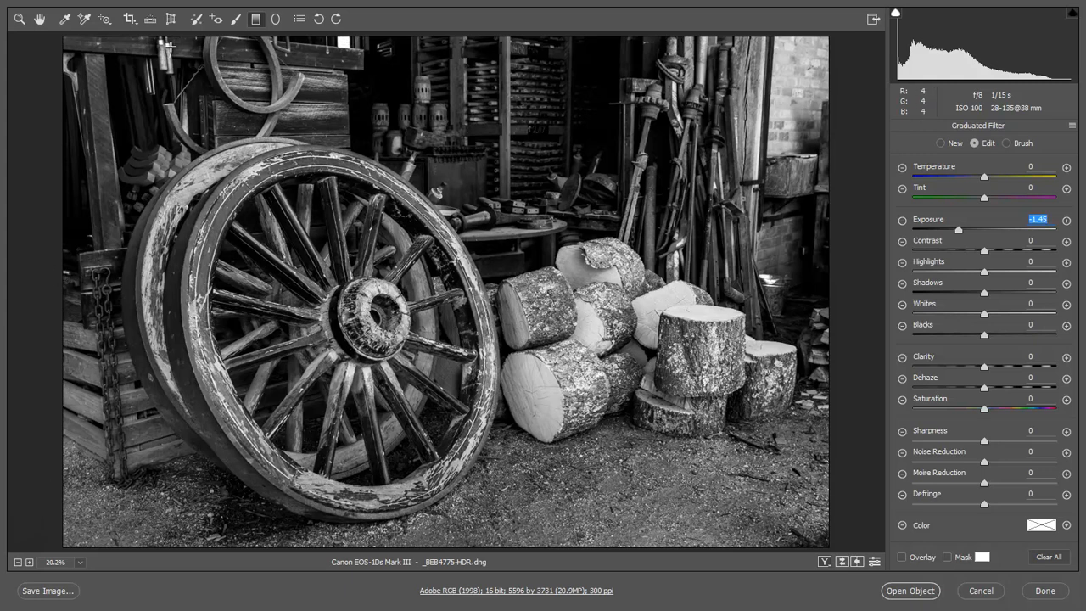
# Darken the brick wall and wooden box with an Adjustment Brush of size 12, Exposure -1.45 and Highlights -71
pyautogui.click(236, 19)
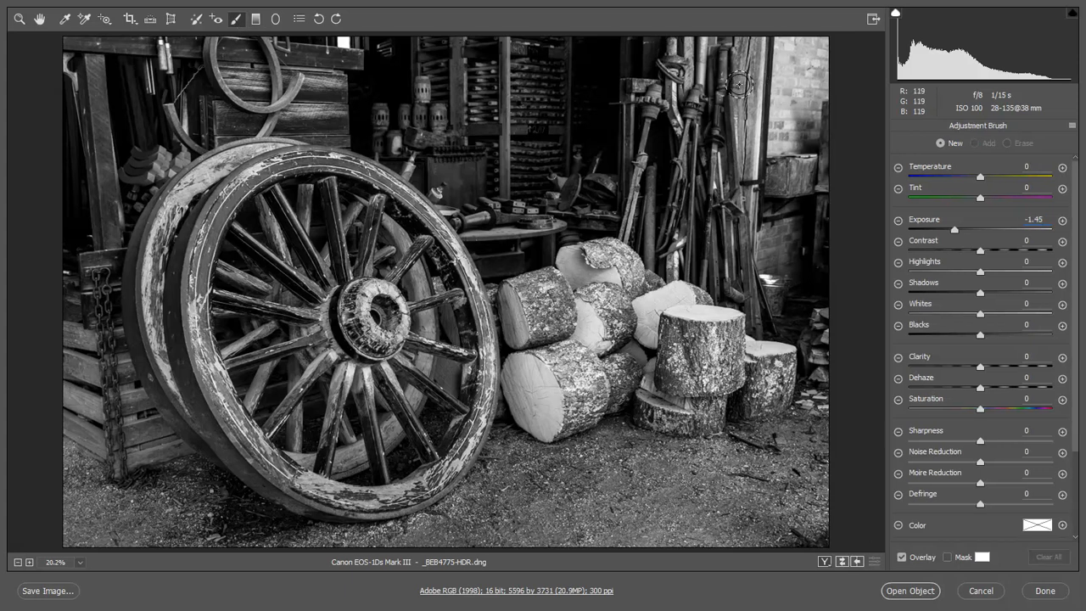
pyautogui.scroll(1, 762, 86)
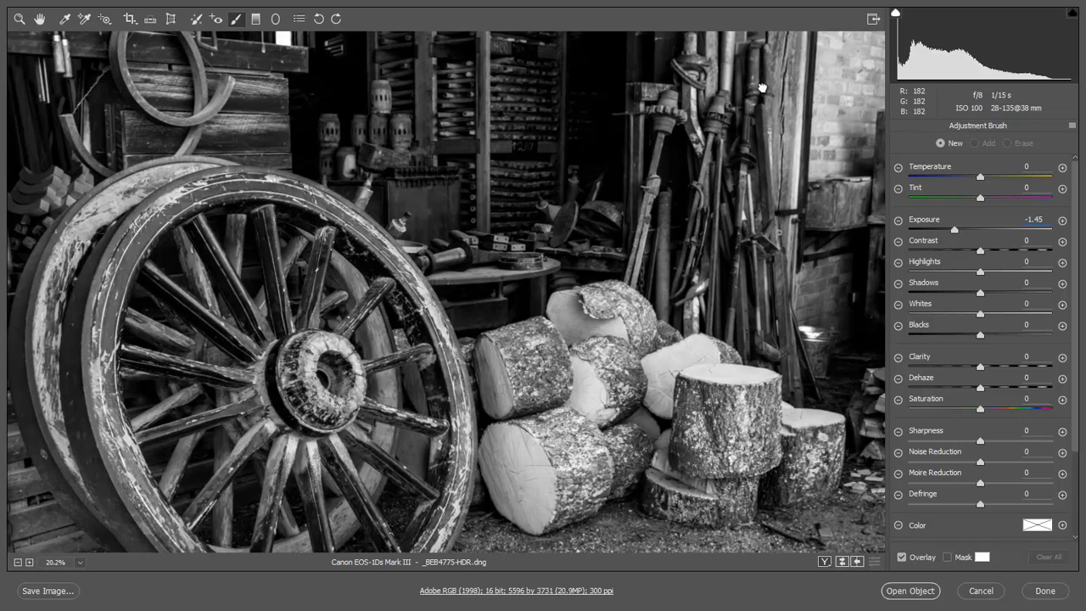
pyautogui.scroll(4, 762, 86)
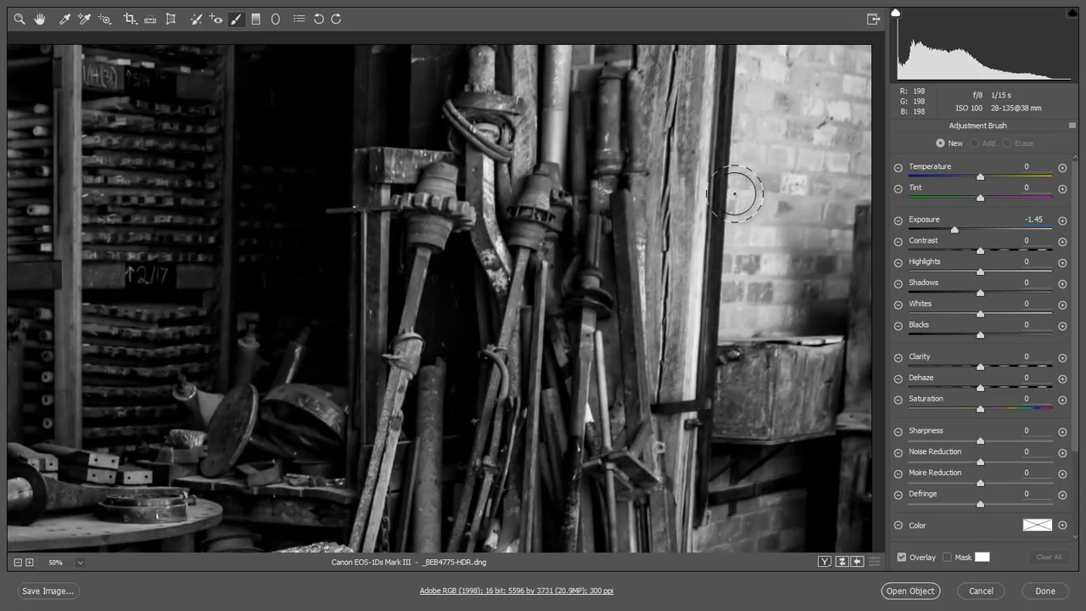
pyautogui.press(']')
pyautogui.press(']')
pyautogui.press(']')
pyautogui.press(']')
pyautogui.press(']')
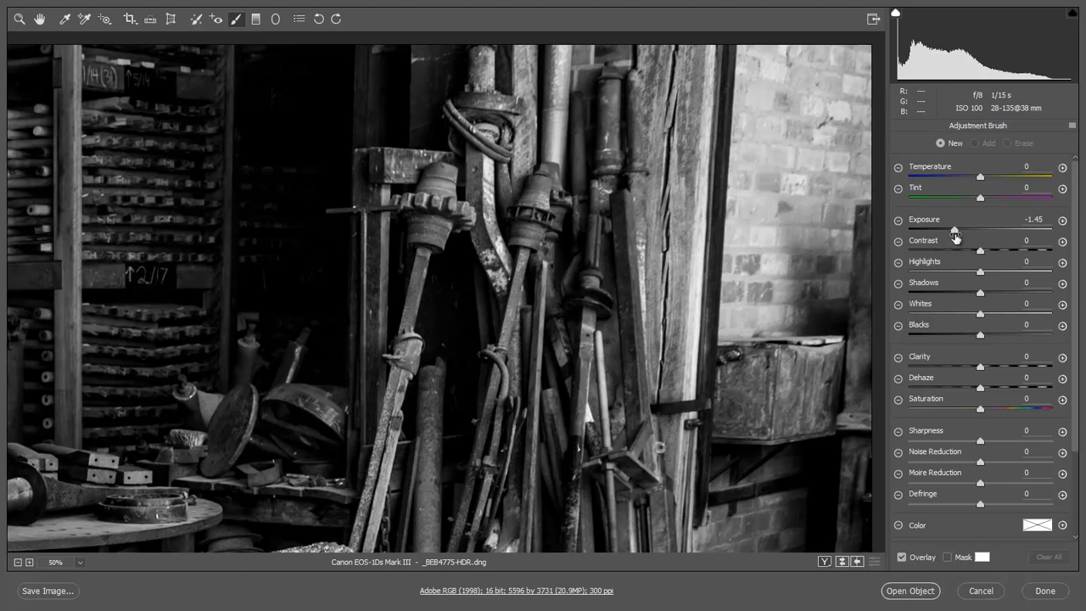
pyautogui.moveTo(945, 271); pyautogui.dragTo(933, 280)
pyautogui.moveTo(1074, 303); pyautogui.dragTo(1079, 400)
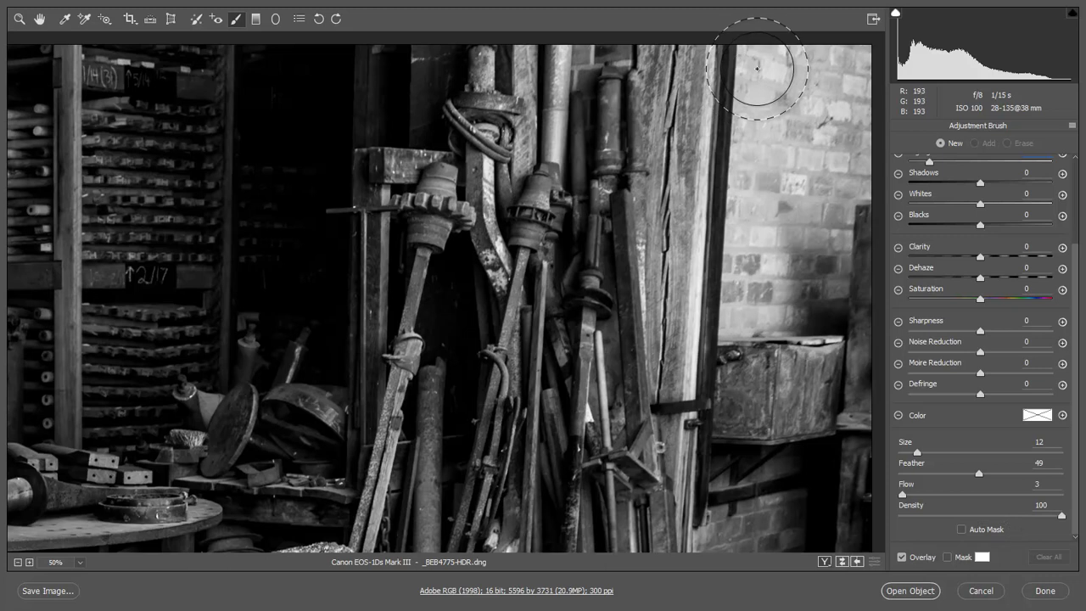
pyautogui.moveTo(764, 79)
pyautogui.mouseDown()
pyautogui.moveTo(752, 314)
pyautogui.moveTo(745, 127)
pyautogui.moveTo(824, 37)
pyautogui.moveTo(849, 151)
pyautogui.mouseUp()
pyautogui.moveTo(831, 391); pyautogui.dragTo(828, 392)
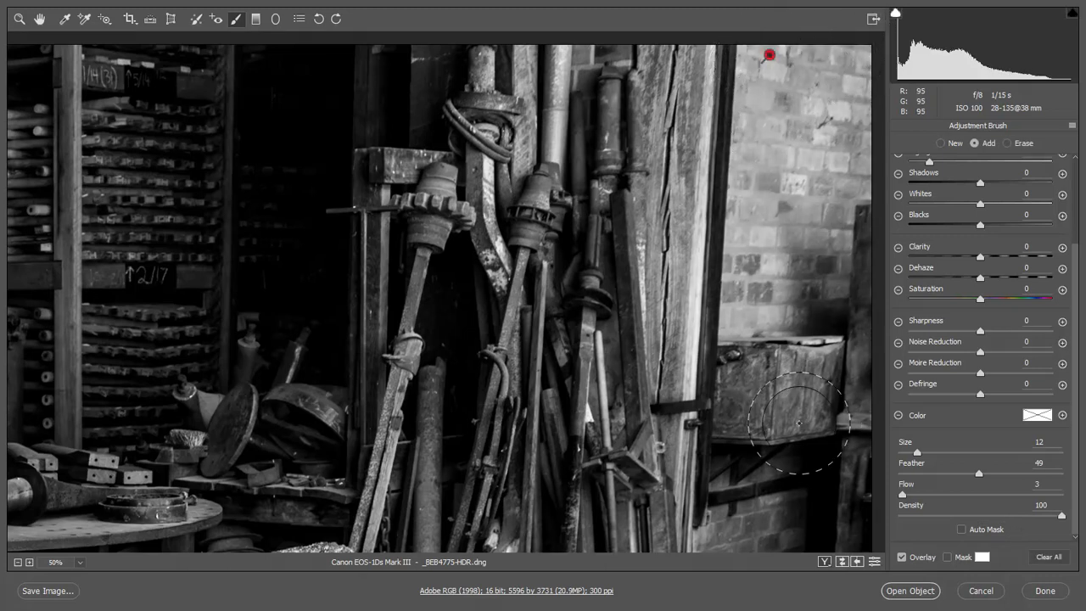
pyautogui.moveTo(747, 266); pyautogui.dragTo(734, 414)
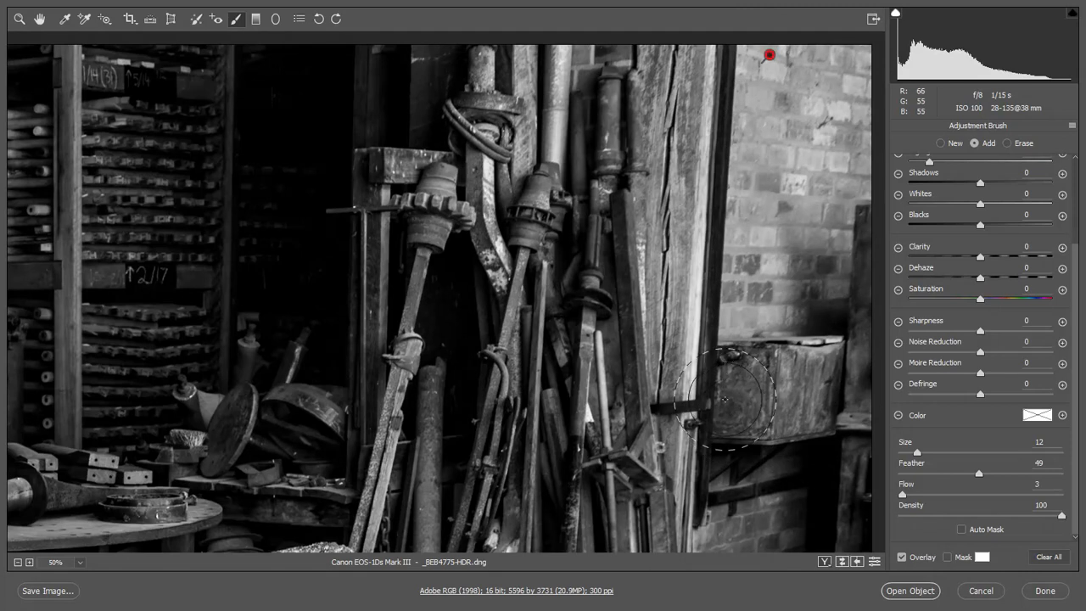
# Reduce the Adjustment Brush to size 3 and darken the bright edge of the wooden post beside the brick wall
pyautogui.moveTo(654, 428)
pyautogui.mouseDown()
pyautogui.moveTo(690, 64)
pyautogui.moveTo(669, 359)
pyautogui.moveTo(674, 478)
pyautogui.moveTo(683, 436)
pyautogui.mouseUp()
pyautogui.press('[')
pyautogui.press('[')
pyautogui.press('[')
pyautogui.press('[')
pyautogui.press('[')
pyautogui.press('[')
pyautogui.press('[')
pyautogui.press('[')
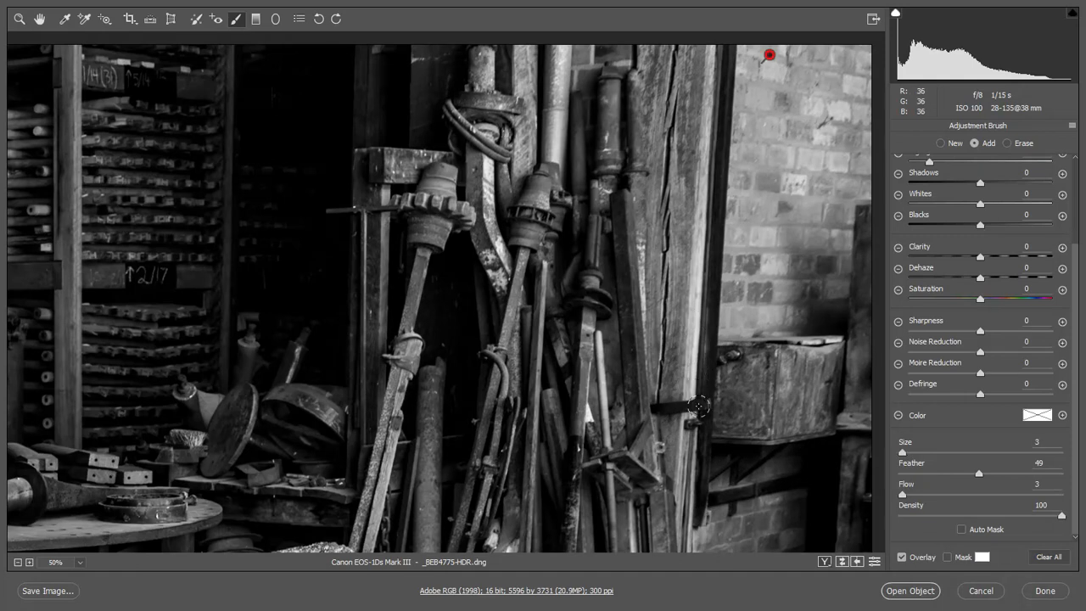
pyautogui.moveTo(697, 378); pyautogui.dragTo(692, 382)
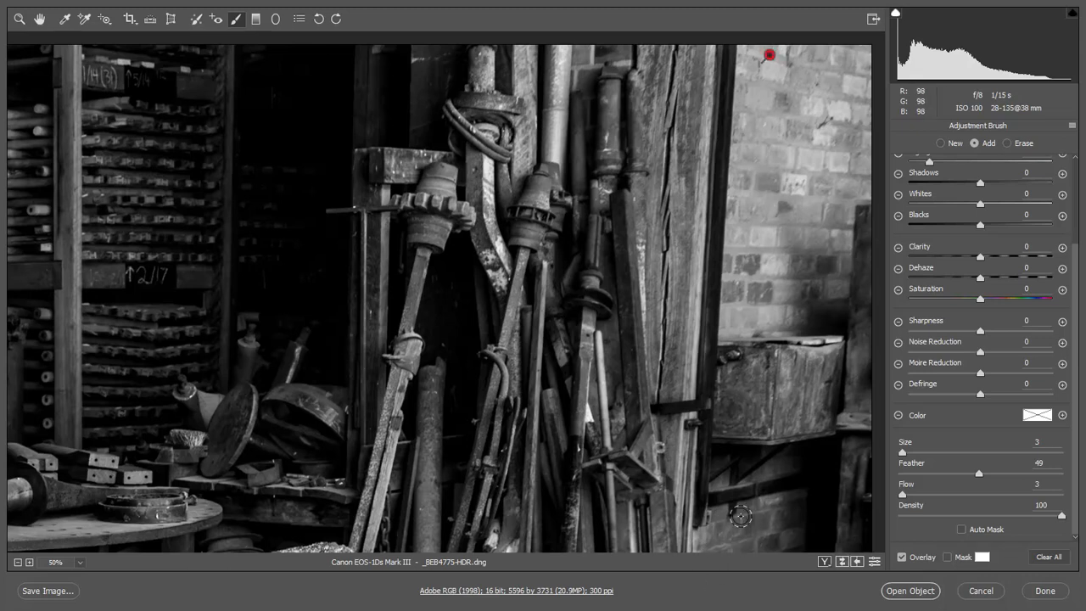
# Enlarge the Adjustment Brush to size 9 and darken the brick wall further, down to the box and the bricks below it
pyautogui.press(']')
pyautogui.press(']')
pyautogui.press(']')
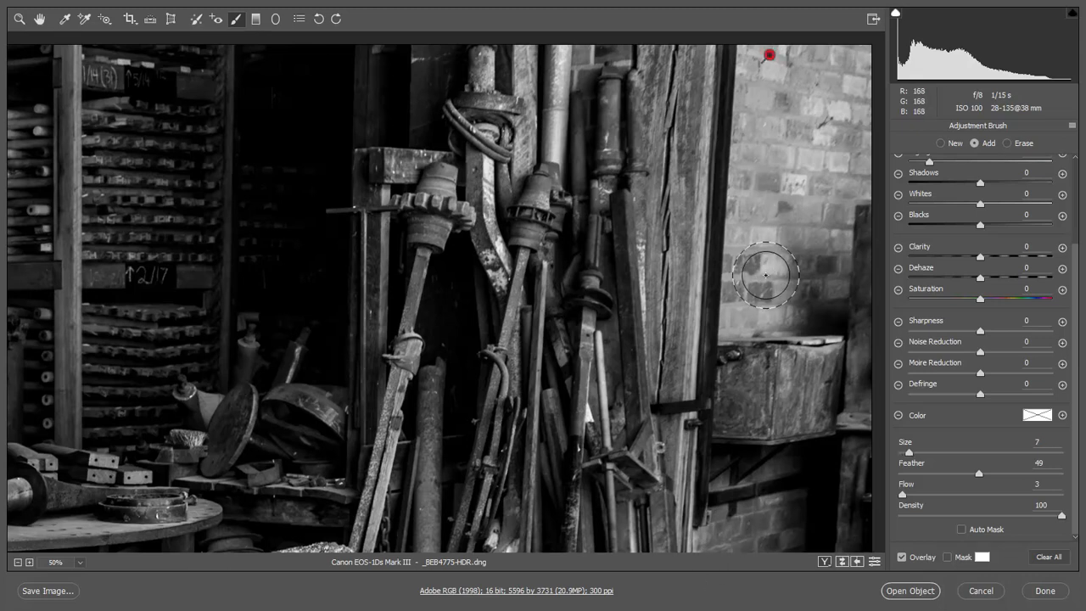
pyautogui.moveTo(751, 57)
pyautogui.mouseDown()
pyautogui.moveTo(862, 52)
pyautogui.moveTo(868, 180)
pyautogui.moveTo(817, 80)
pyautogui.moveTo(761, 191)
pyautogui.moveTo(742, 87)
pyautogui.moveTo(747, 297)
pyautogui.mouseUp()
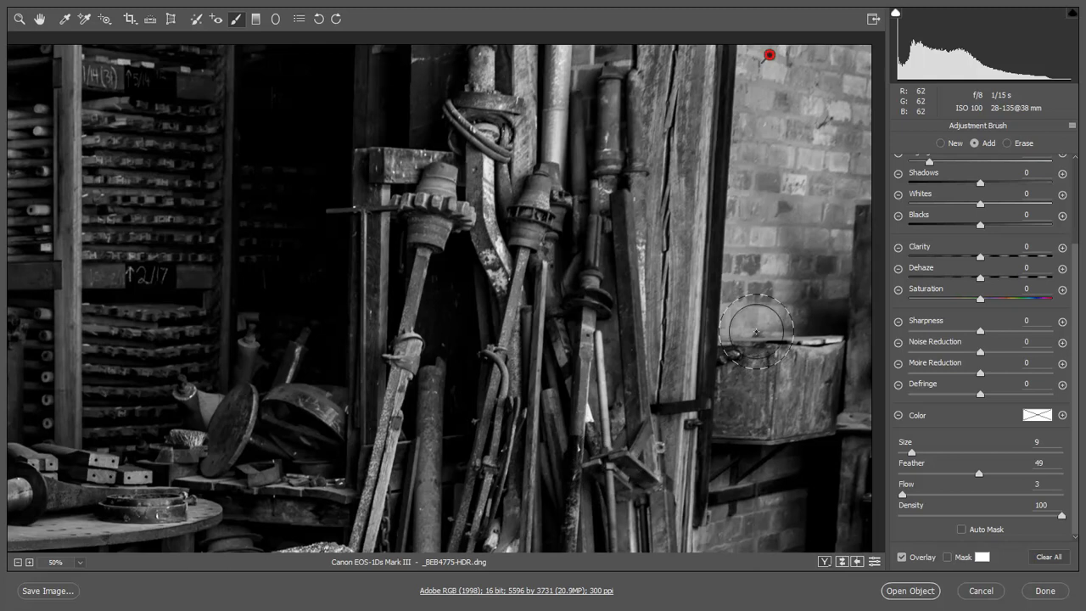
pyautogui.moveTo(735, 328)
pyautogui.mouseDown()
pyautogui.moveTo(749, 37)
pyautogui.moveTo(869, 37)
pyautogui.moveTo(863, 221)
pyautogui.moveTo(820, 393)
pyautogui.mouseUp()
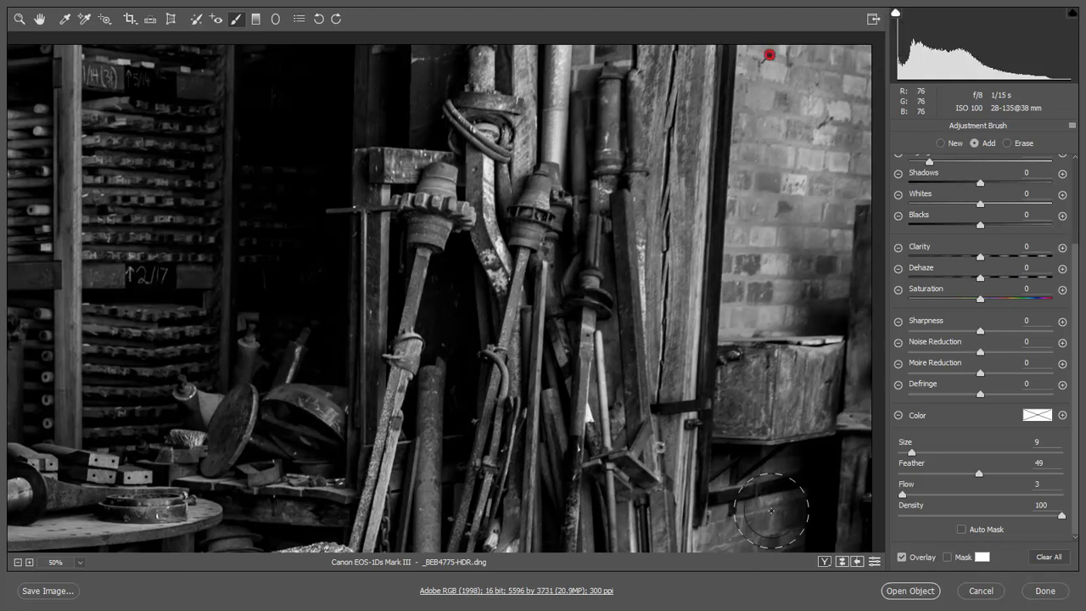
pyautogui.moveTo(796, 318)
pyautogui.mouseDown()
pyautogui.moveTo(679, 331)
pyautogui.moveTo(692, 327)
pyautogui.mouseUp()
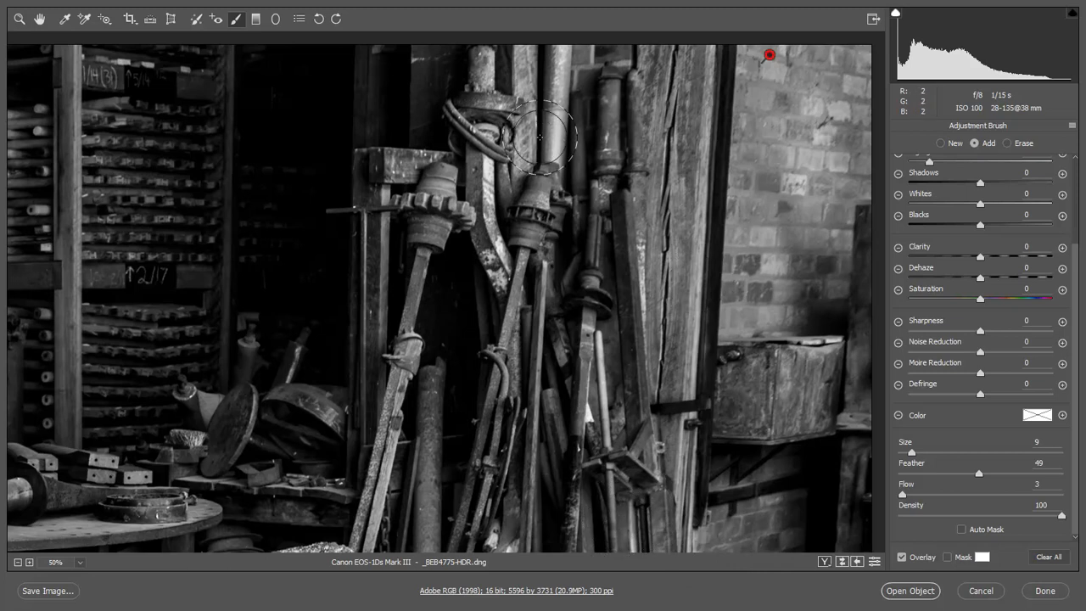
# Reduce the Adjustment Brush to size 4 and darken the bright pole and the pale curved metal piece among the tools
pyautogui.press('[')
pyautogui.press('[')
pyautogui.press('[')
pyautogui.press('[')
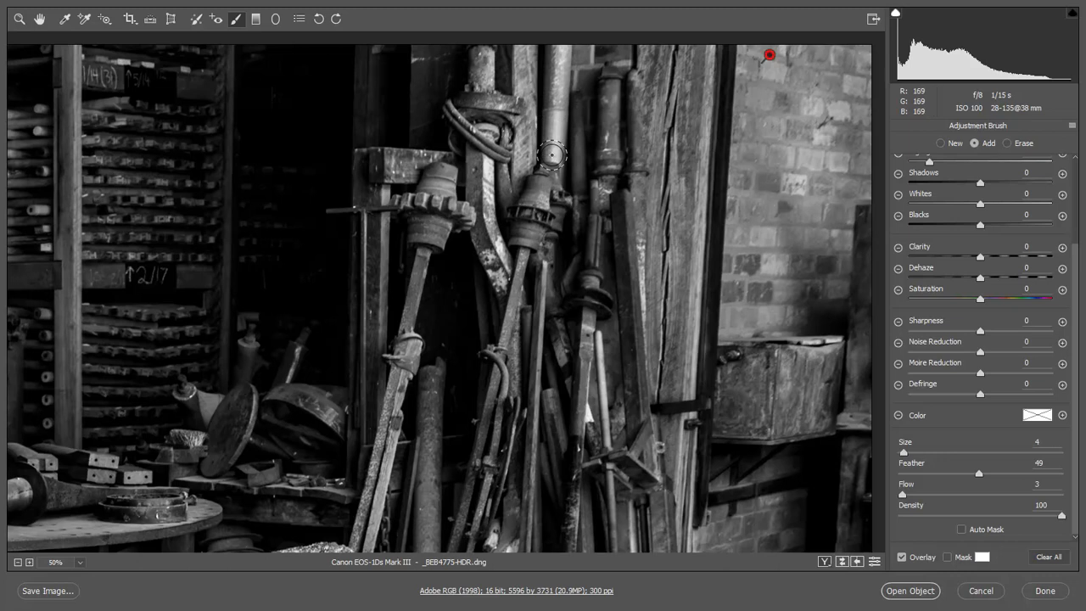
pyautogui.moveTo(557, 39); pyautogui.dragTo(556, 176)
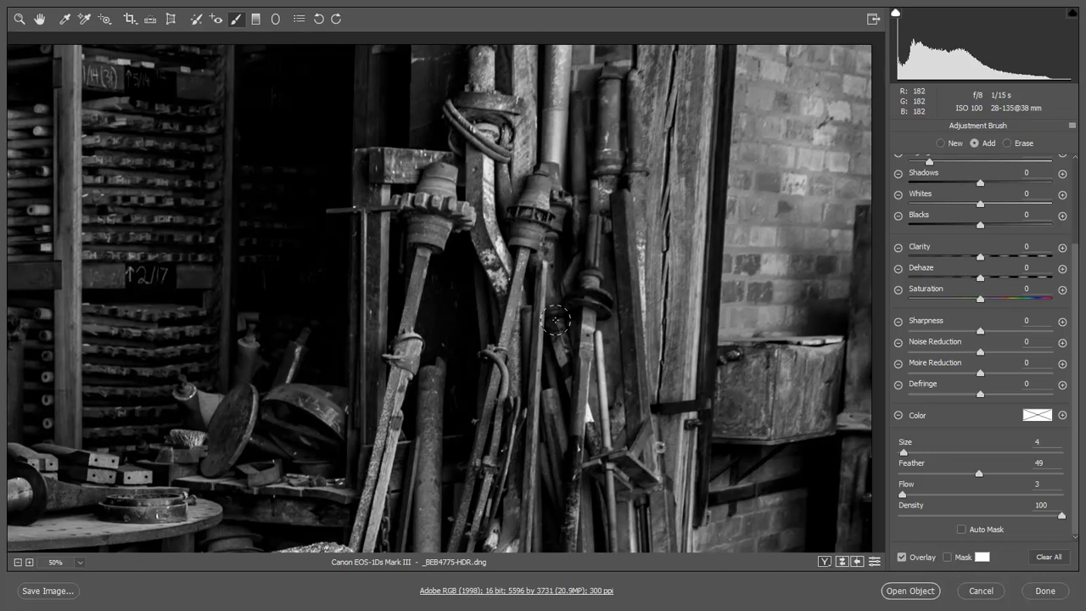
pyautogui.moveTo(514, 85)
pyautogui.mouseDown()
pyautogui.moveTo(525, 153)
pyautogui.moveTo(527, 51)
pyautogui.moveTo(525, 257)
pyautogui.moveTo(511, 68)
pyautogui.mouseUp()
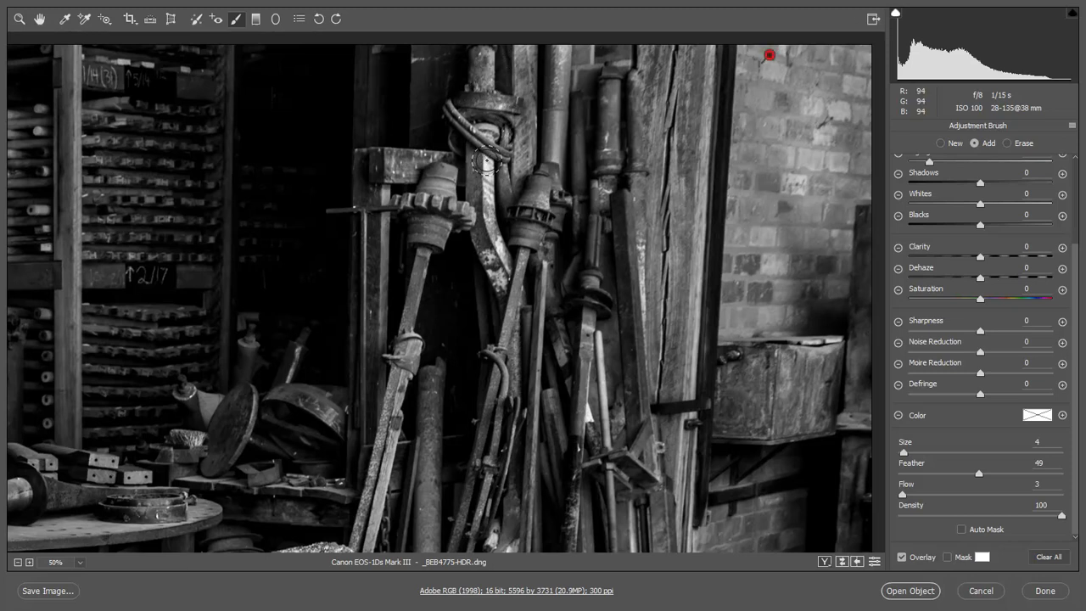
pyautogui.moveTo(483, 200)
pyautogui.mouseDown()
pyautogui.moveTo(468, 161)
pyautogui.moveTo(484, 158)
pyautogui.moveTo(491, 240)
pyautogui.mouseUp()
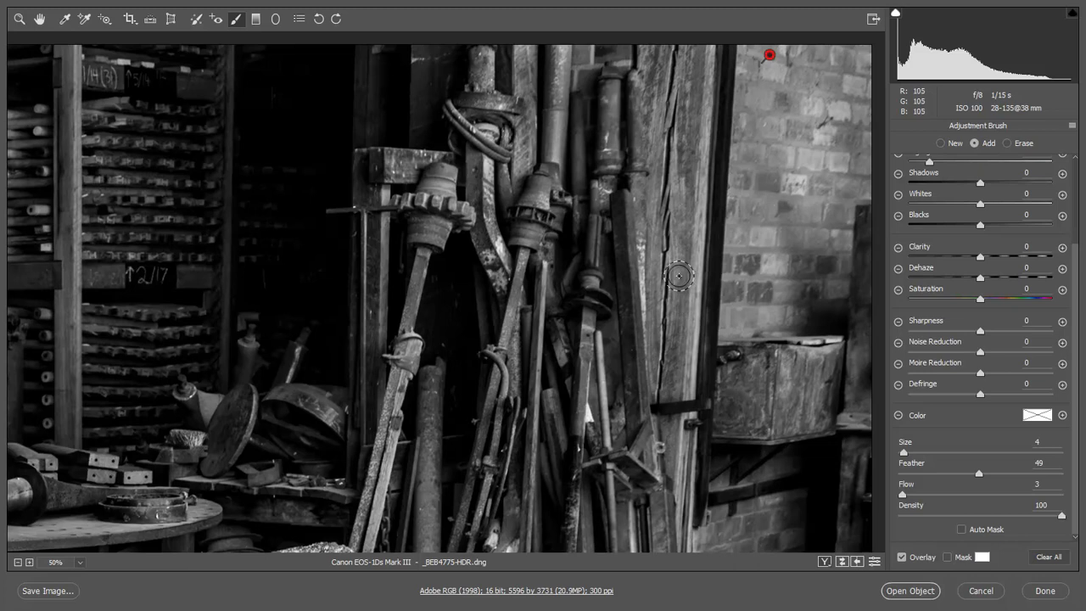
# Enlarge the Adjustment Brush to size 8 and darken the photo's outer left side and foreground edge
pyautogui.press(']')
pyautogui.hotkey('ctrl', '0')
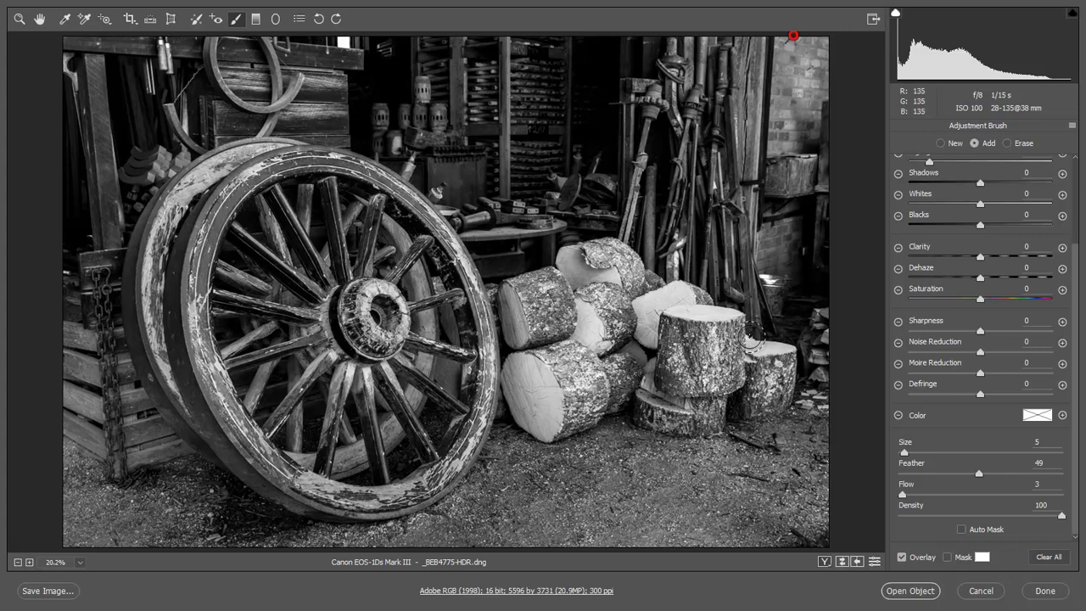
pyautogui.press(']')
pyautogui.press(']')
pyautogui.press(']')
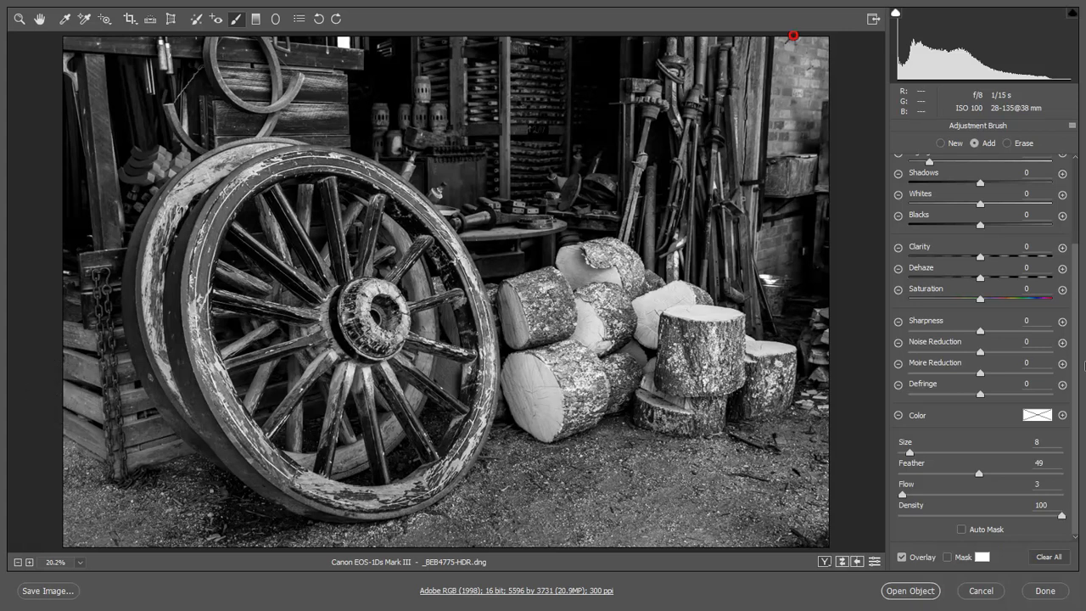
pyautogui.moveTo(1073, 371); pyautogui.dragTo(1073, 283)
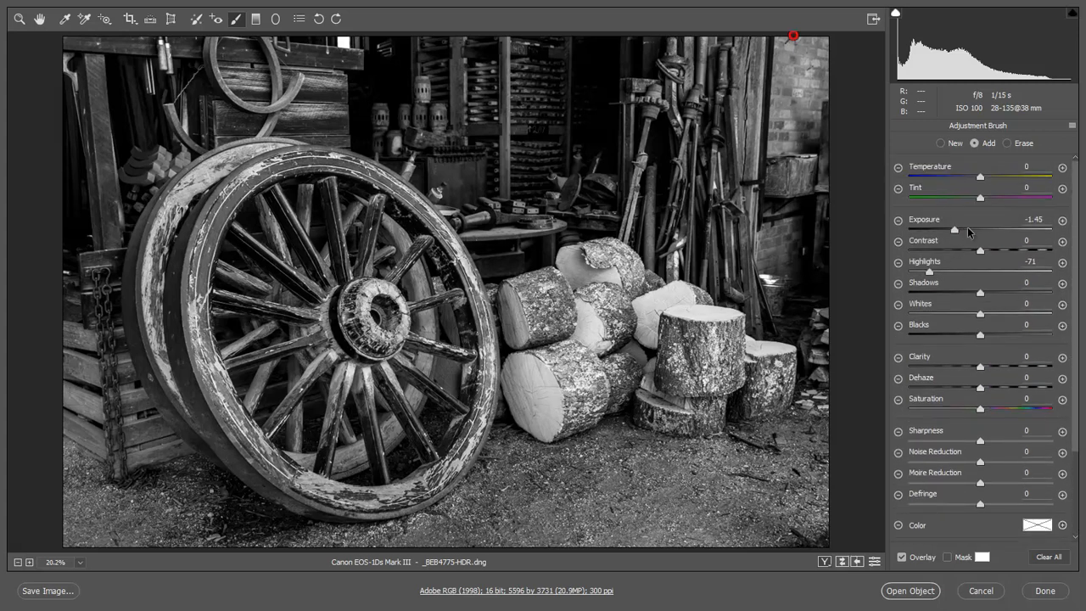
pyautogui.moveTo(46, 339)
pyautogui.mouseDown()
pyautogui.moveTo(123, 363)
pyautogui.moveTo(64, 370)
pyautogui.moveTo(118, 411)
pyautogui.moveTo(47, 430)
pyautogui.moveTo(165, 451)
pyautogui.moveTo(37, 477)
pyautogui.moveTo(156, 479)
pyautogui.moveTo(8, 520)
pyautogui.moveTo(129, 510)
pyautogui.moveTo(34, 546)
pyautogui.moveTo(144, 534)
pyautogui.moveTo(21, 562)
pyautogui.mouseUp()
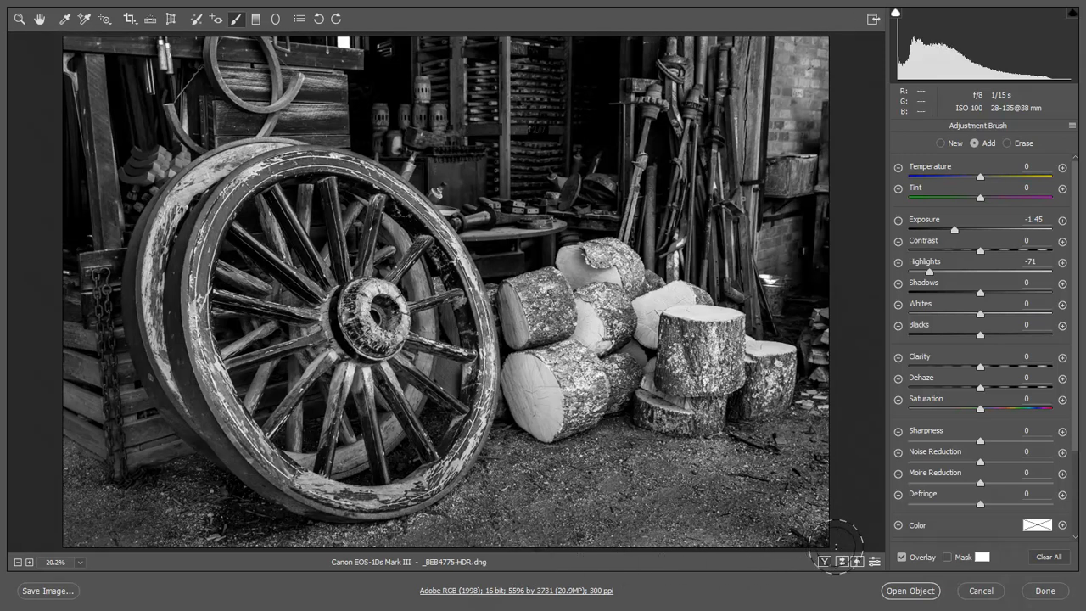
# Darken the bright cut ends of the stacked logs with the same Adjustment Brush settings
pyautogui.click(793, 36)
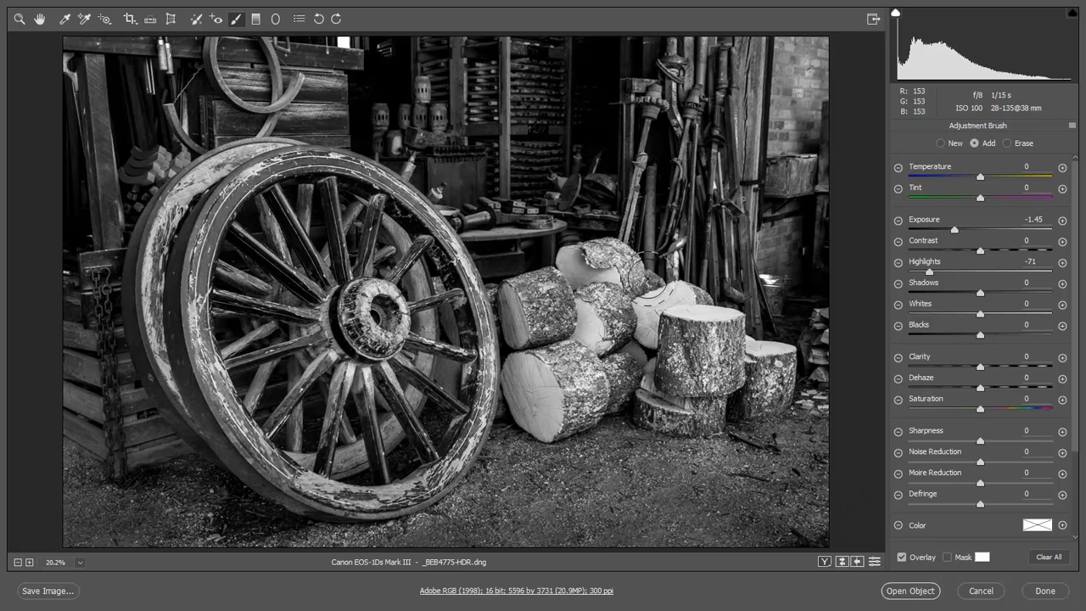
pyautogui.moveTo(650, 308)
pyautogui.mouseDown()
pyautogui.moveTo(743, 339)
pyautogui.moveTo(617, 338)
pyautogui.mouseUp()
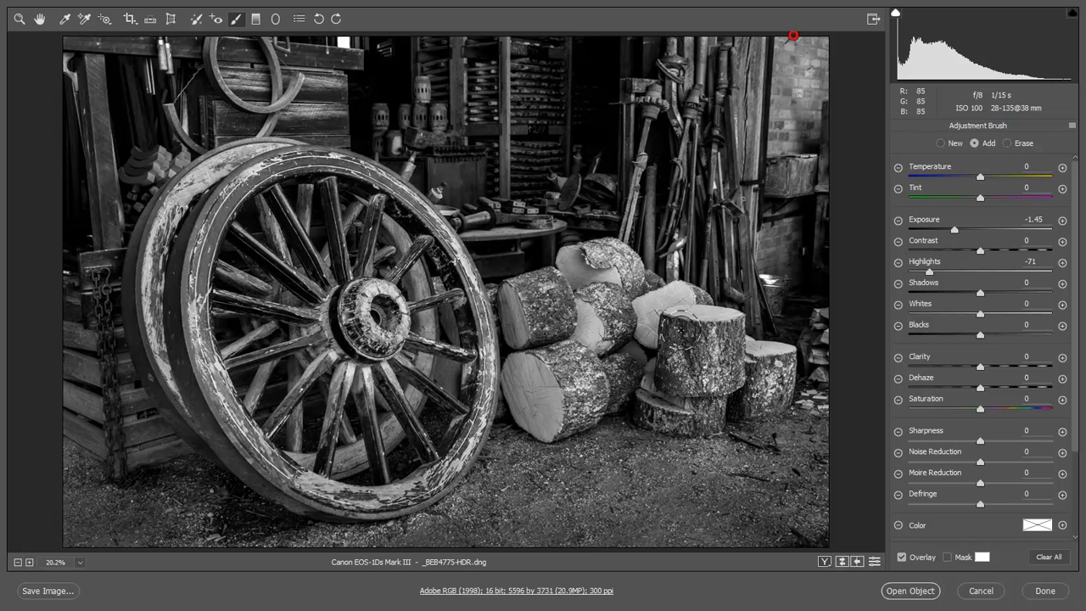
pyautogui.click(576, 263)
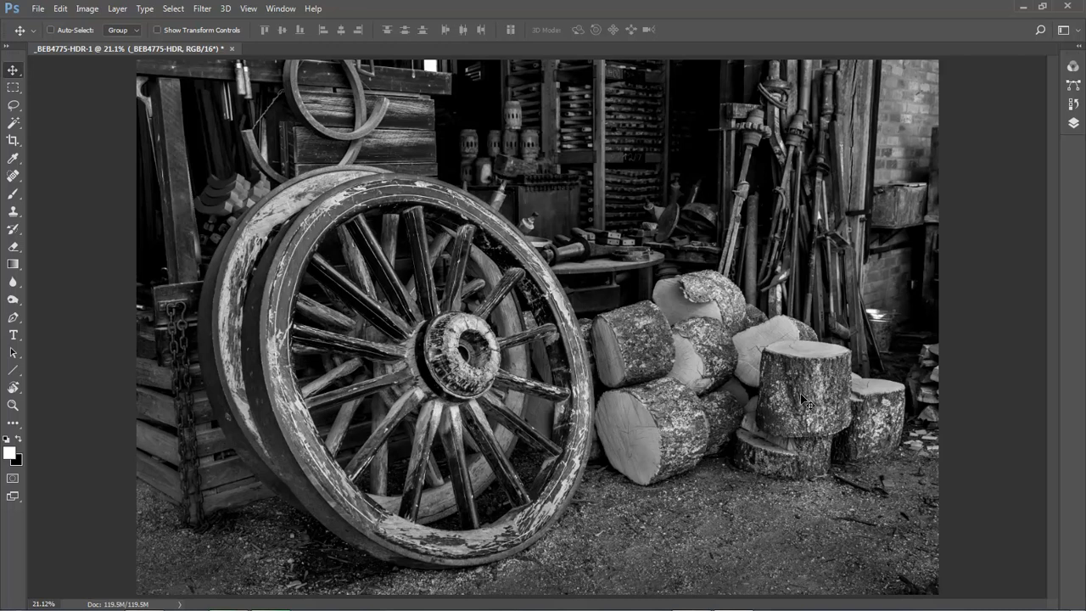
# Reopen the _BEB4775-HDR smart object in Camera Raw and set Whites to +12 and Contrast to +18
pyautogui.click(1072, 125)
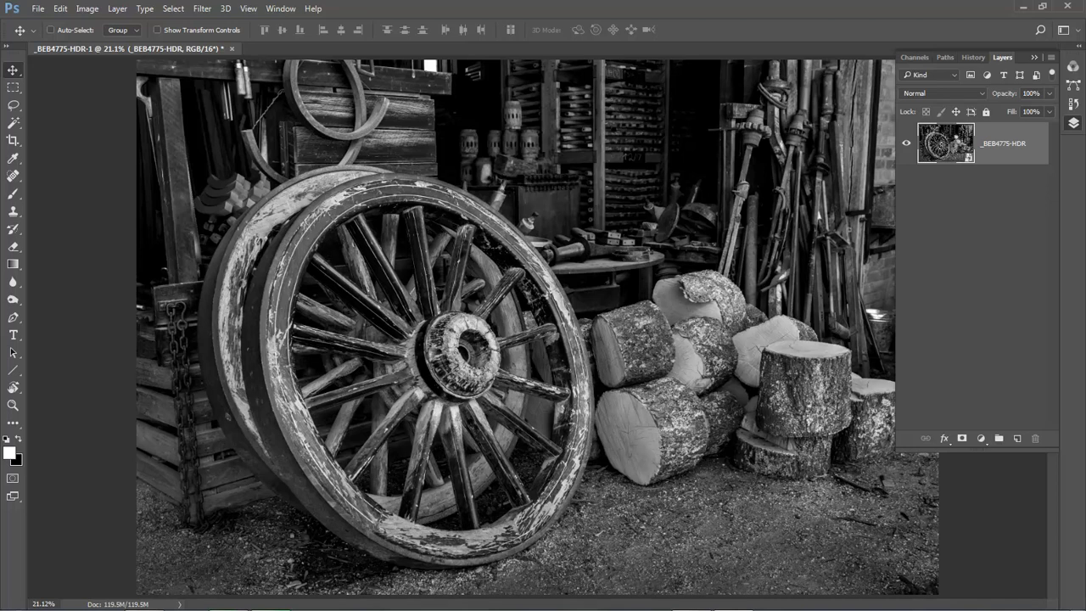
pyautogui.doubleClick(948, 146)
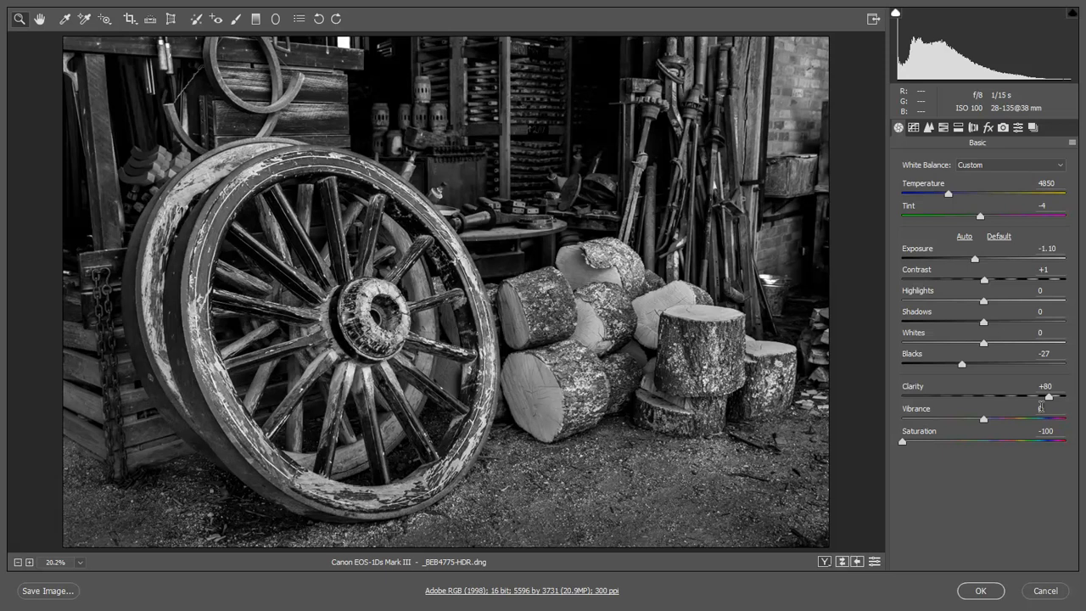
pyautogui.click(994, 347)
pyautogui.click(998, 280)
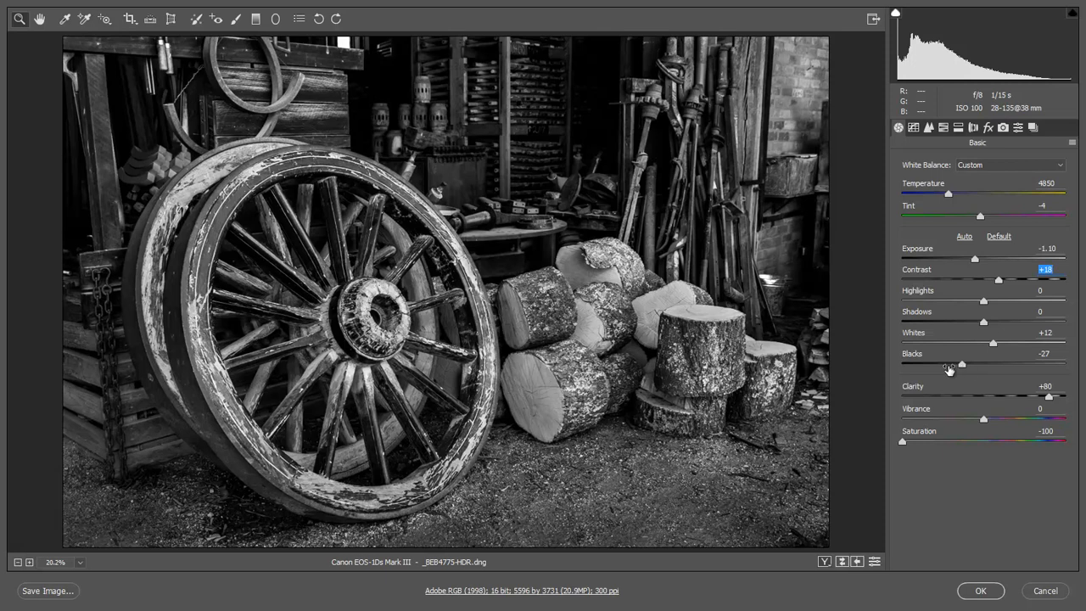
# Push Whites to +100 with a clipping preview to check the highlights, and reset Whites to 0
pyautogui.click(994, 344)
pyautogui.moveTo(994, 344); pyautogui.dragTo(1068, 346)
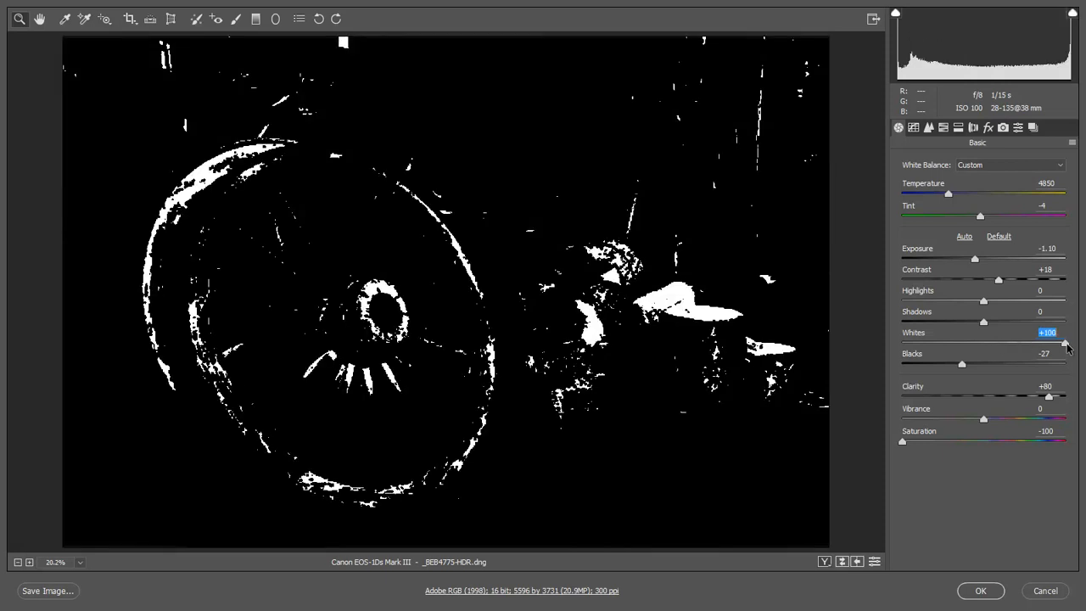
pyautogui.moveTo(1067, 347); pyautogui.dragTo(1075, 350)
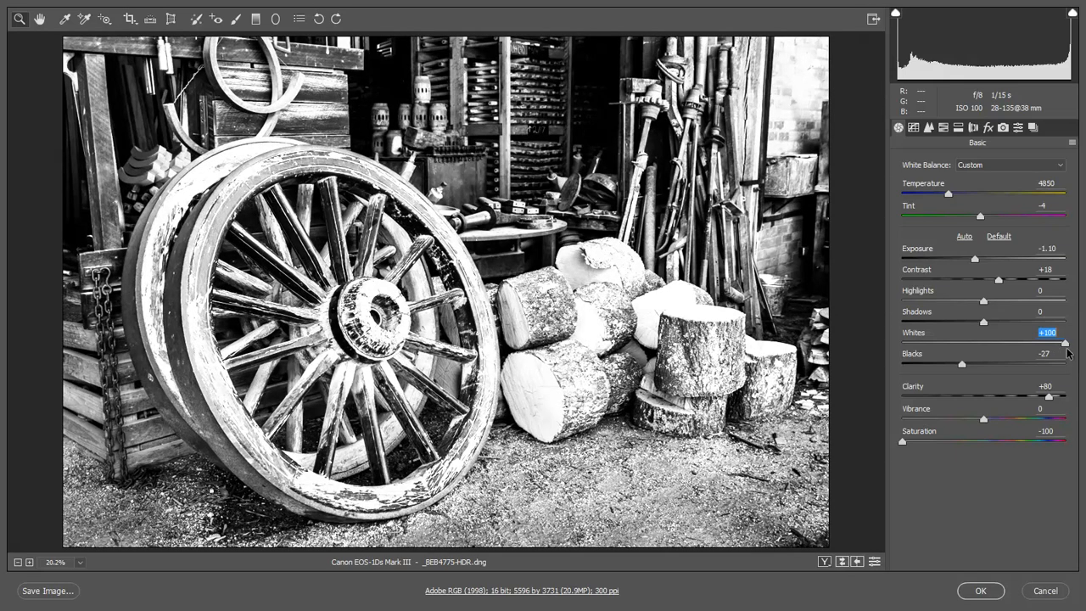
pyautogui.write('0')
pyautogui.press('Return')
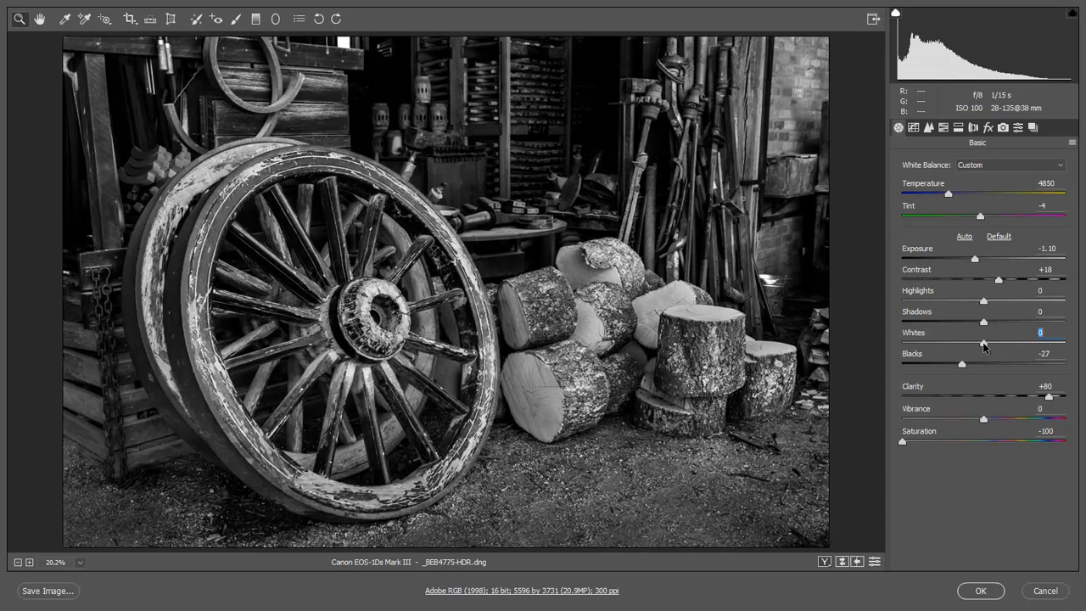
# Set Whites to +20 and Contrast to +20 in the basic tone adjustments
pyautogui.moveTo(984, 343); pyautogui.dragTo(1000, 344)
pyautogui.moveTo(998, 348); pyautogui.dragTo(1002, 348)
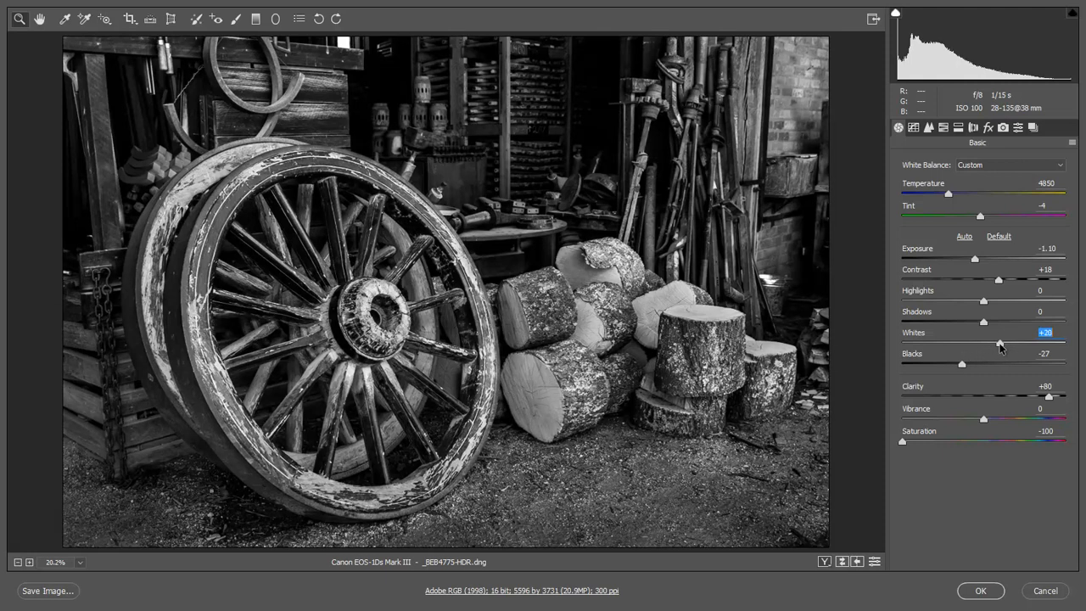
pyautogui.moveTo(999, 281); pyautogui.dragTo(997, 290)
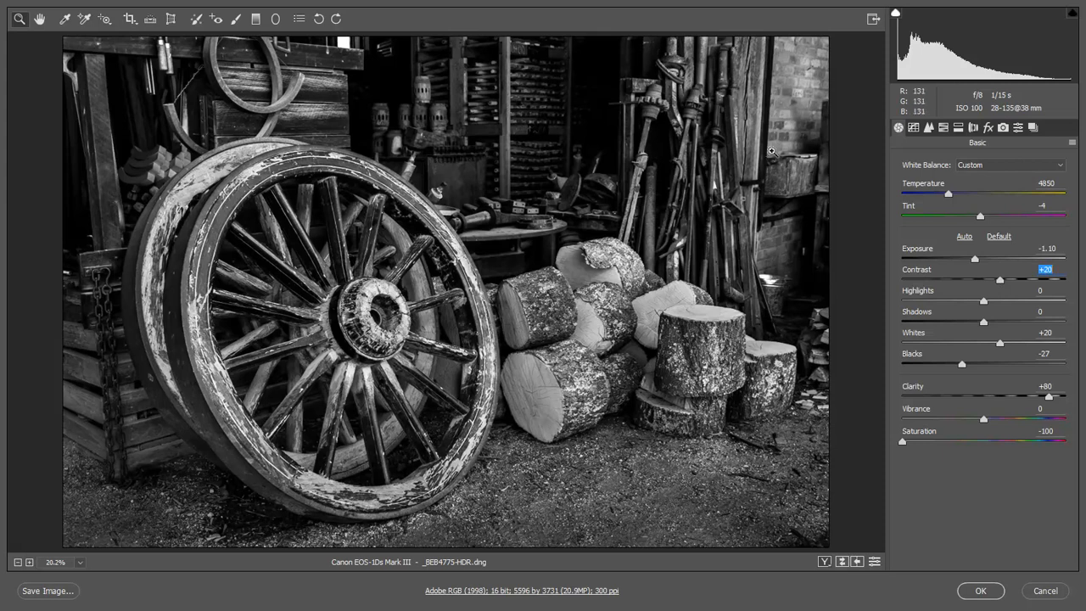
# Draw a large Radial Filter ellipse around the wheels and logs and reset its local correction settings
pyautogui.click(277, 20)
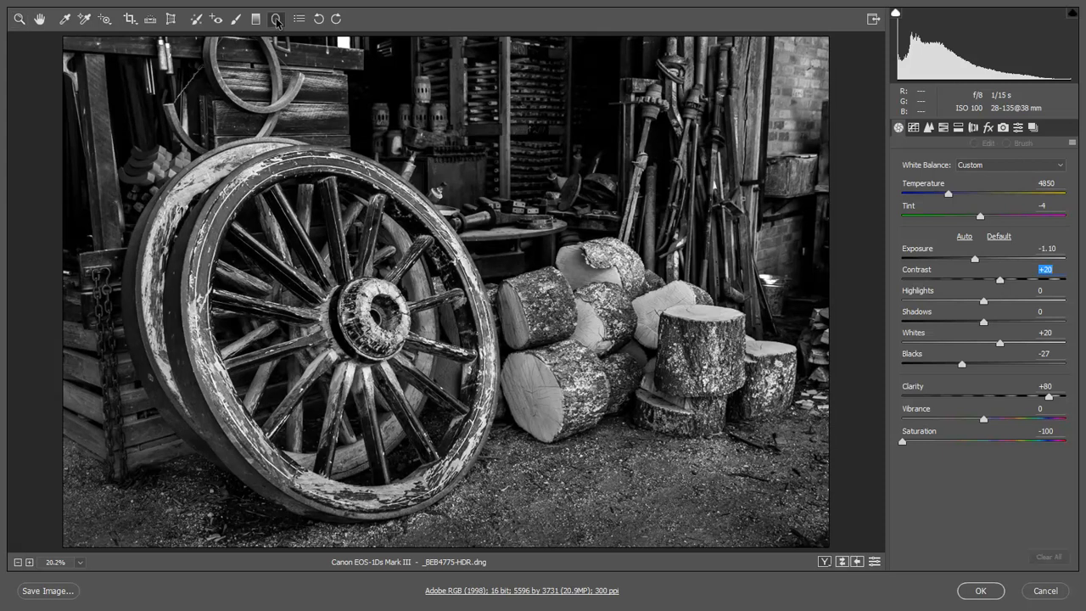
pyautogui.moveTo(480, 291); pyautogui.dragTo(718, 438)
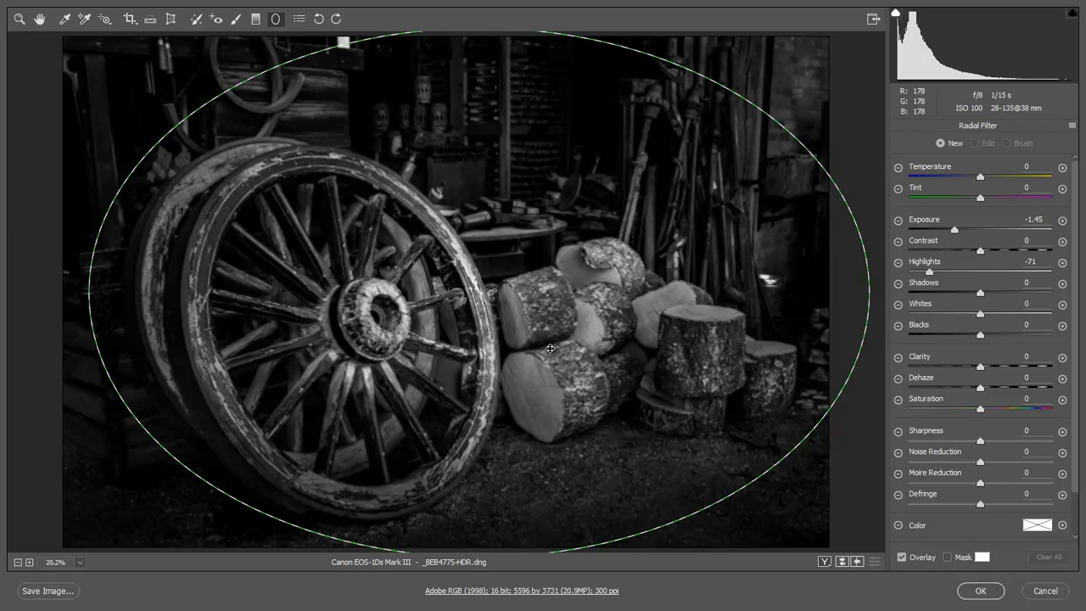
pyautogui.click(479, 293)
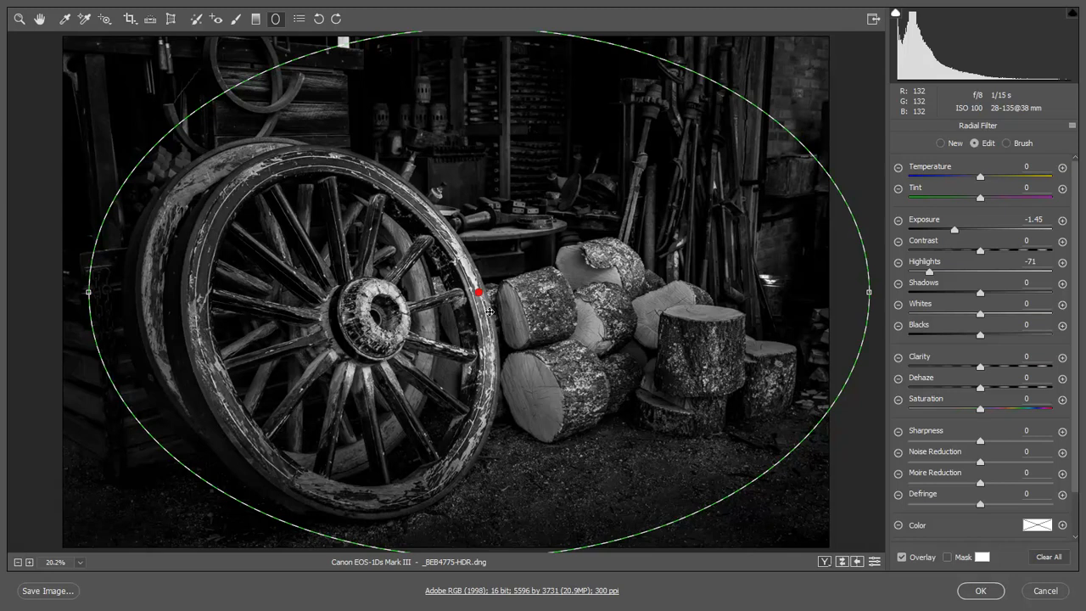
pyautogui.rightClick(526, 252)
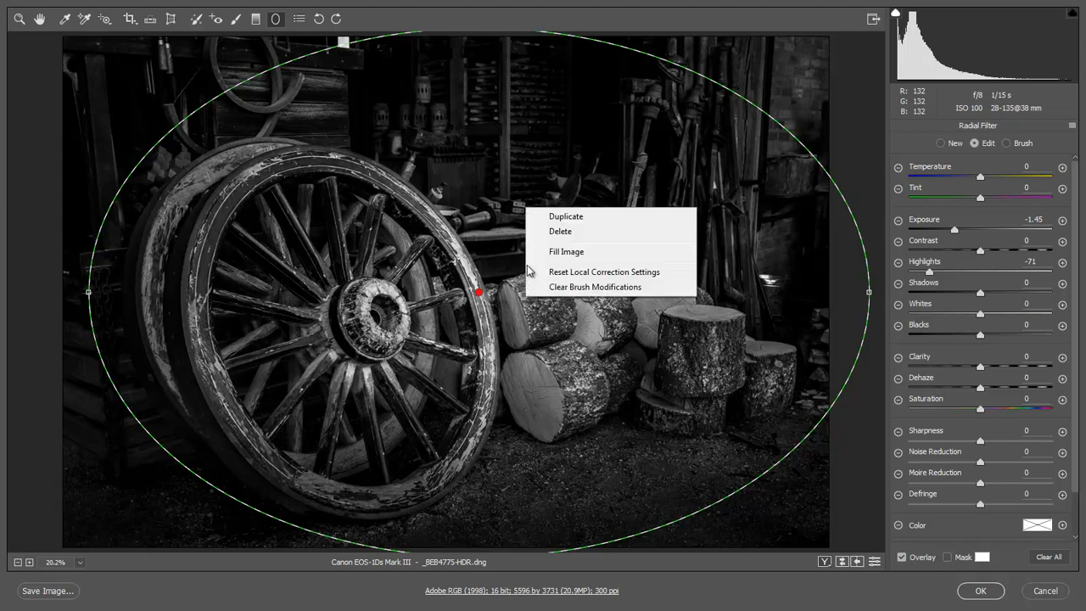
pyautogui.click(567, 283)
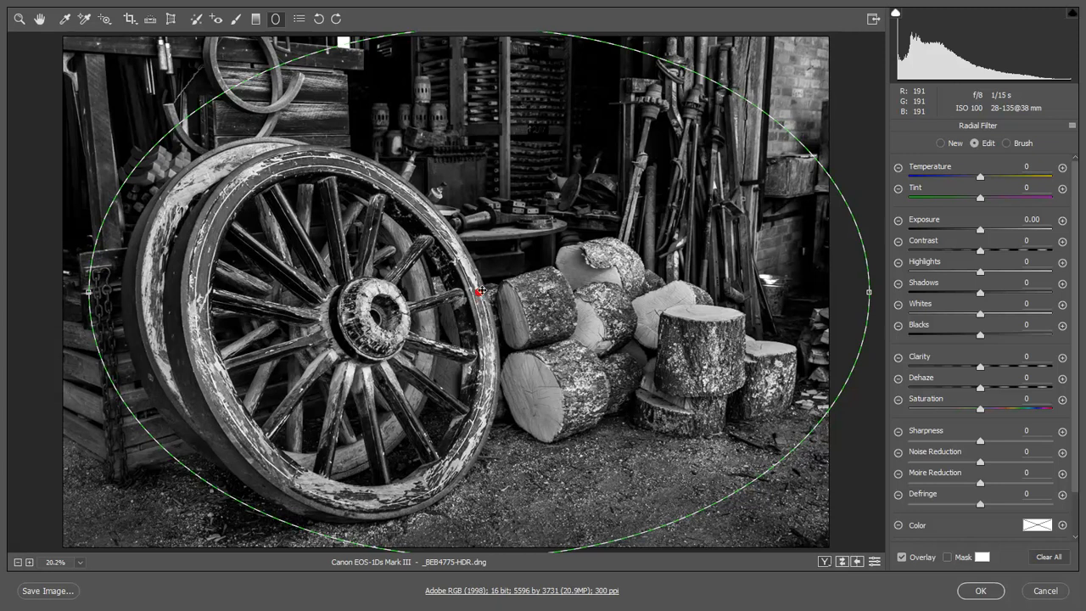
# Narrow the Radial Filter ellipse slightly and shift it left so it is centred closer to the wheel
pyautogui.moveTo(868, 292)
pyautogui.mouseDown()
pyautogui.moveTo(842, 292)
pyautogui.moveTo(857, 291)
pyautogui.mouseUp()
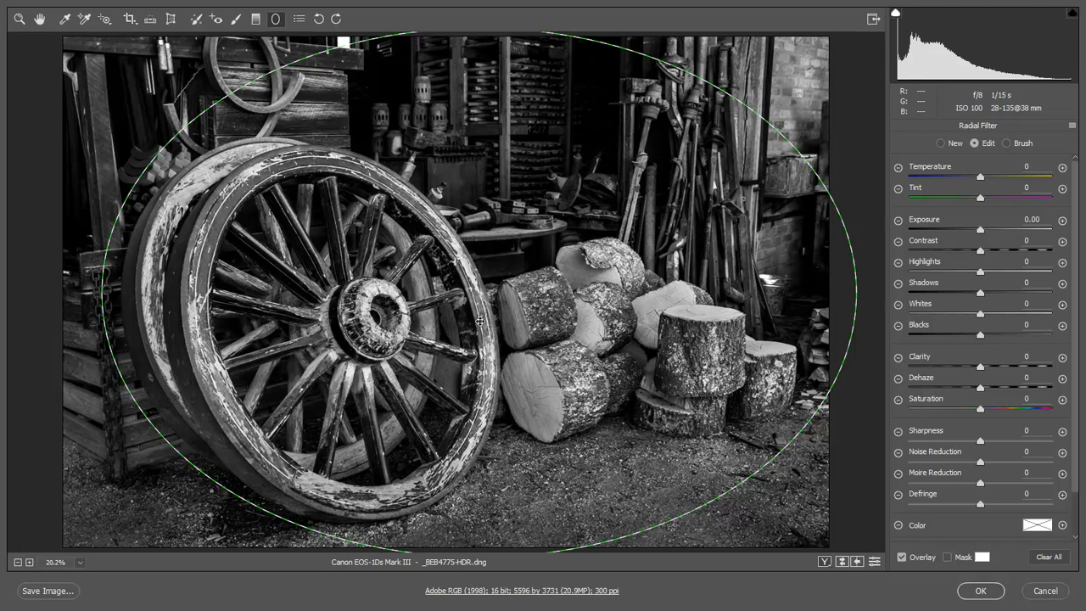
pyautogui.moveTo(461, 293); pyautogui.dragTo(454, 293)
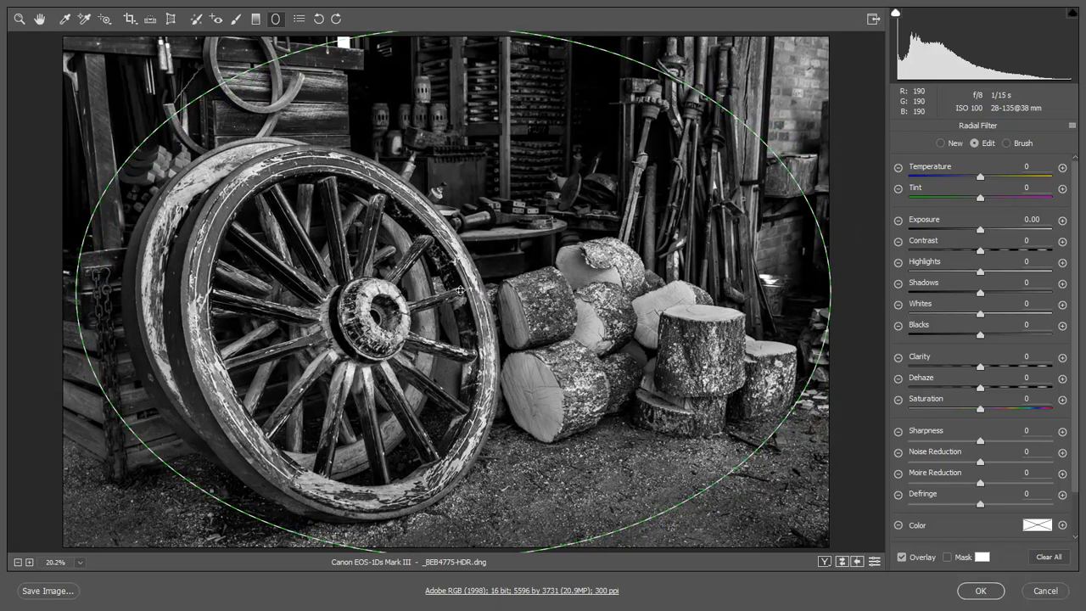
pyautogui.moveTo(456, 291); pyautogui.dragTo(443, 292)
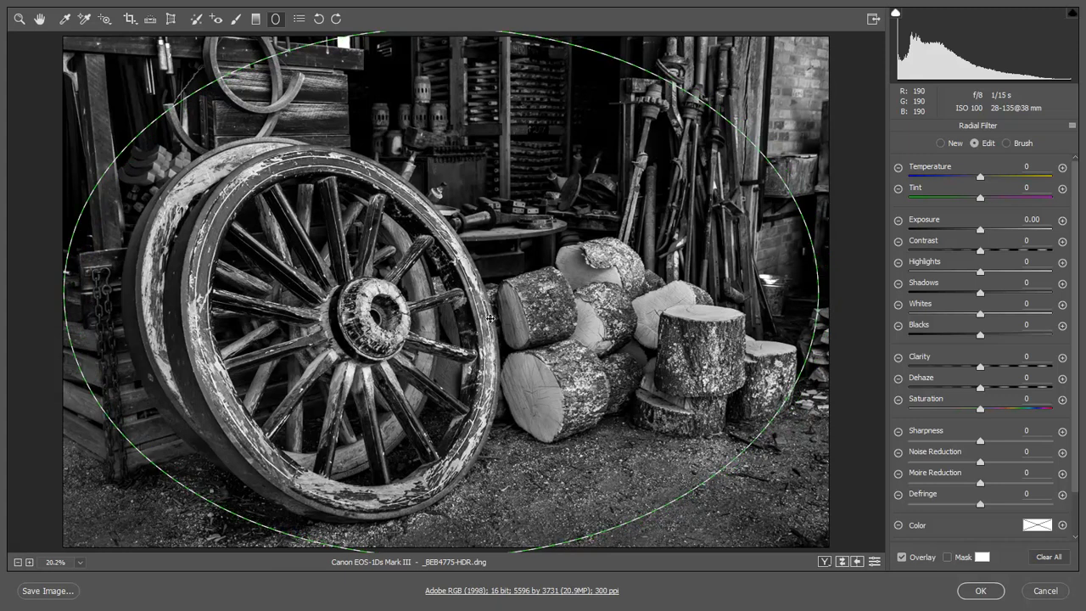
# Hide the Radial Filter overlay and lower the filter's Exposure to about -0.75 to darken the photo's edges
pyautogui.press('v')
pyautogui.click(976, 229)
pyautogui.press('Down')
pyautogui.press('Down')
pyautogui.press('Down')
pyautogui.press('Down')
pyautogui.press('Down')
pyautogui.press('Down')
pyautogui.press('Down')
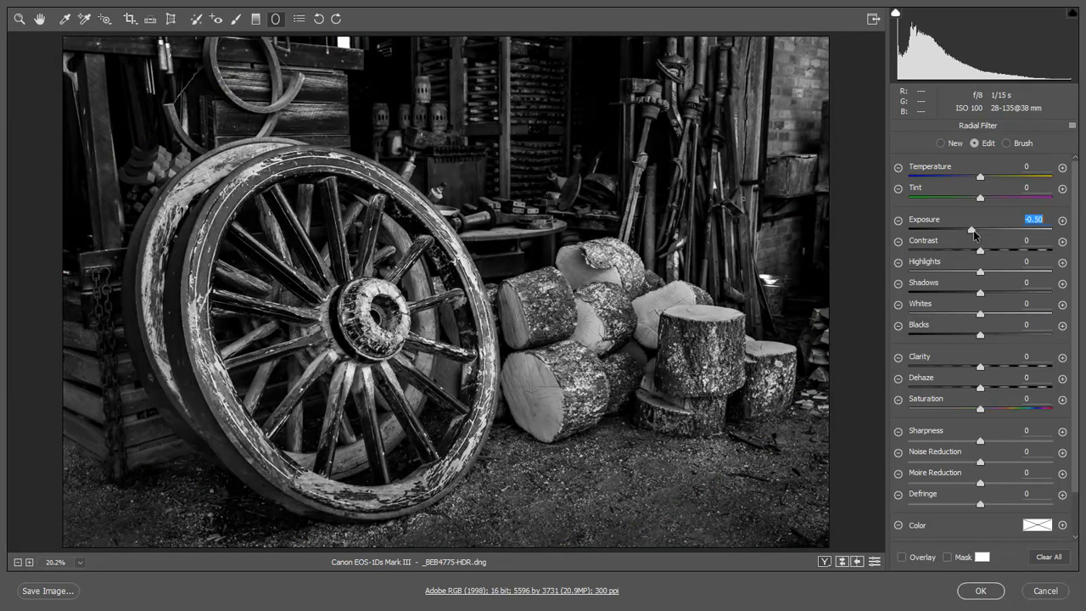
pyautogui.moveTo(972, 230); pyautogui.dragTo(966, 230)
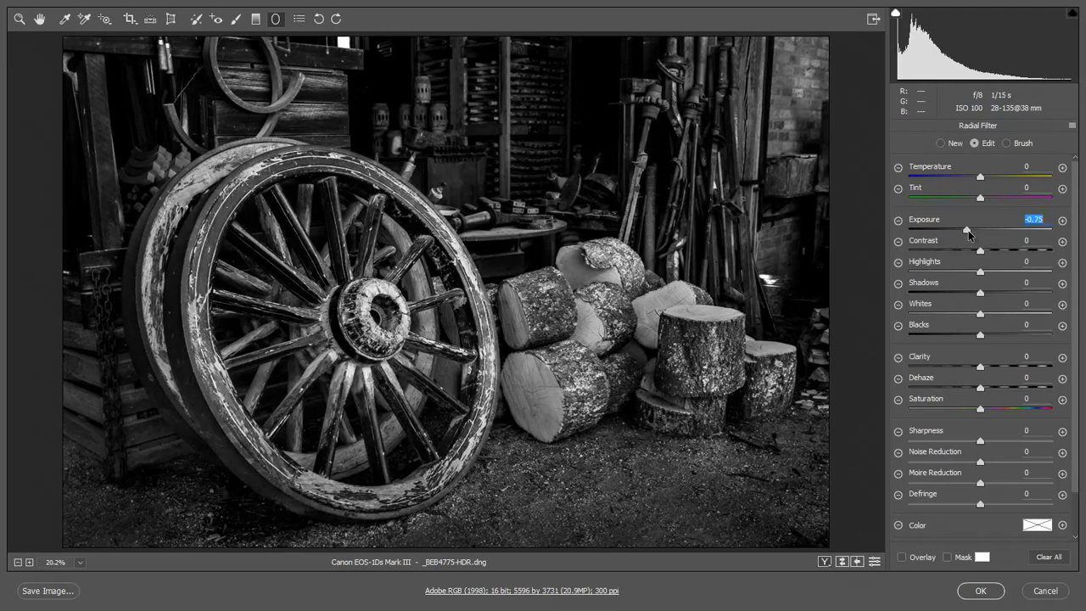
pyautogui.press('Up')
# Darken the brick wall in the photo's upper right corner with a new, larger Adjustment Brush at Exposure -1.45 and Highlights -71, and apply the raw edits
pyautogui.click(236, 19)
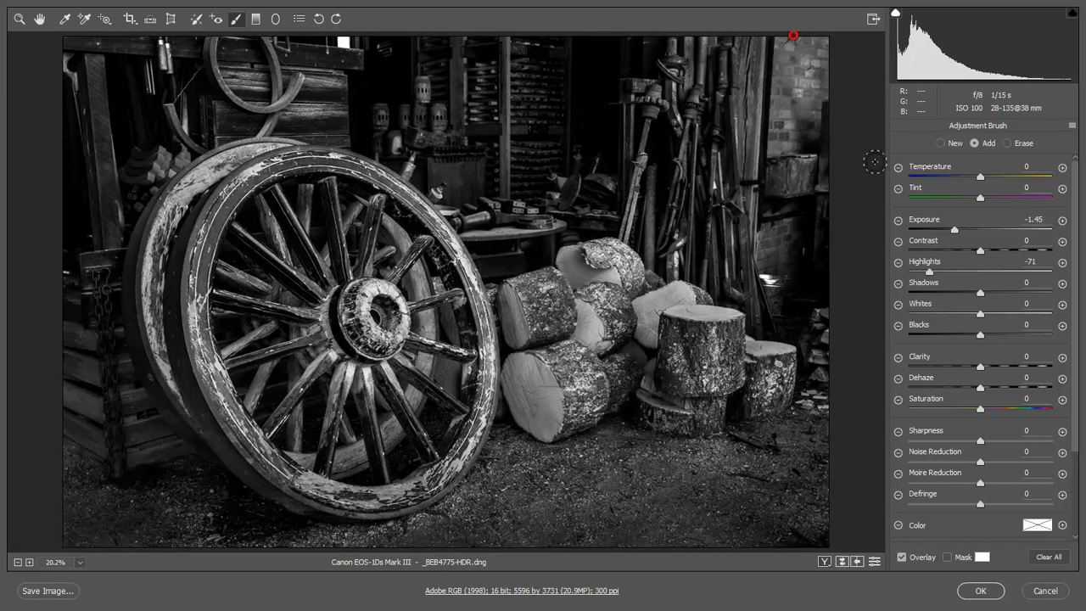
pyautogui.click(942, 145)
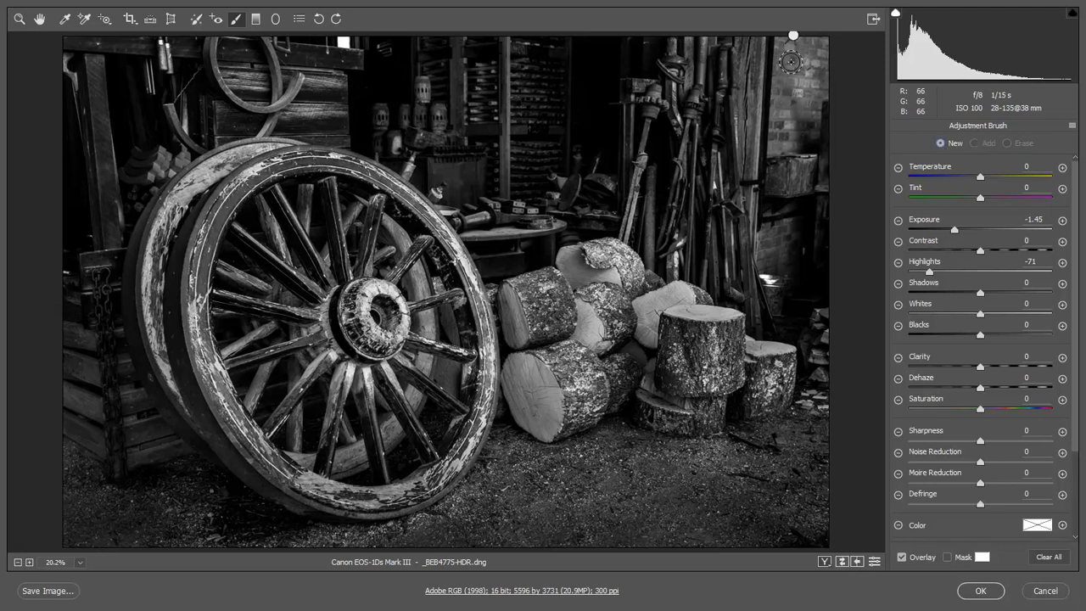
pyautogui.press(']')
pyautogui.press(']')
pyautogui.press(']')
pyautogui.press(']')
pyautogui.press(']')
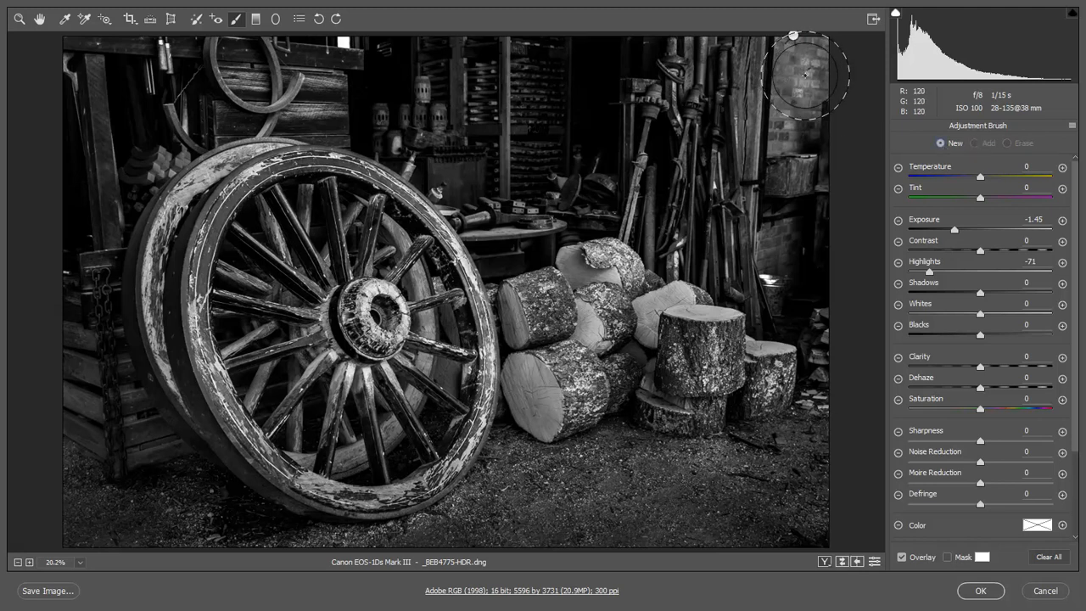
pyautogui.moveTo(799, 84)
pyautogui.mouseDown()
pyautogui.moveTo(794, 101)
pyautogui.moveTo(802, 68)
pyautogui.moveTo(842, 49)
pyautogui.mouseUp()
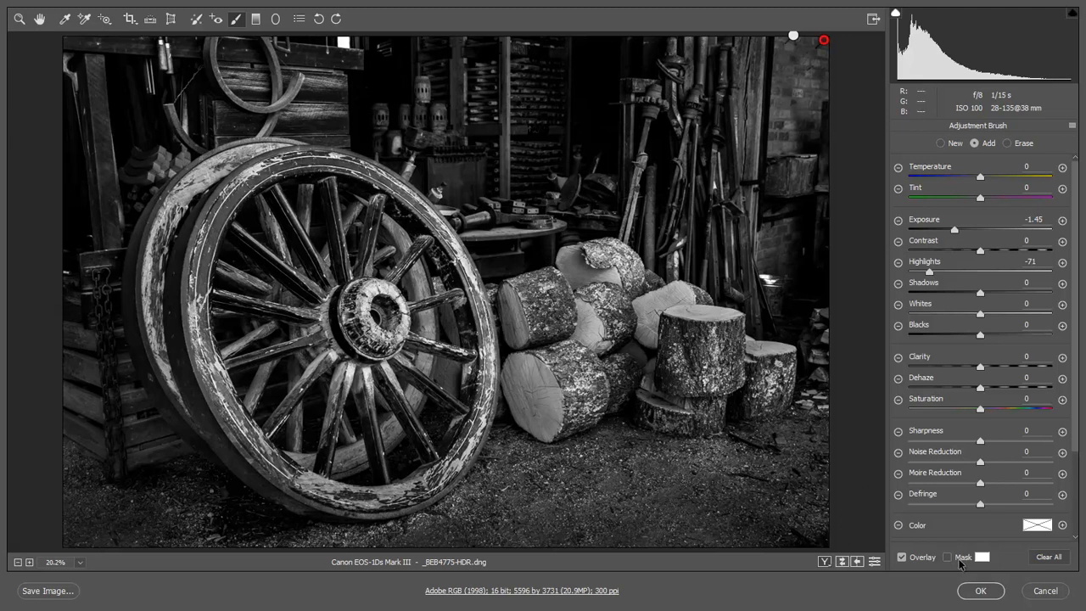
pyautogui.click(981, 592)
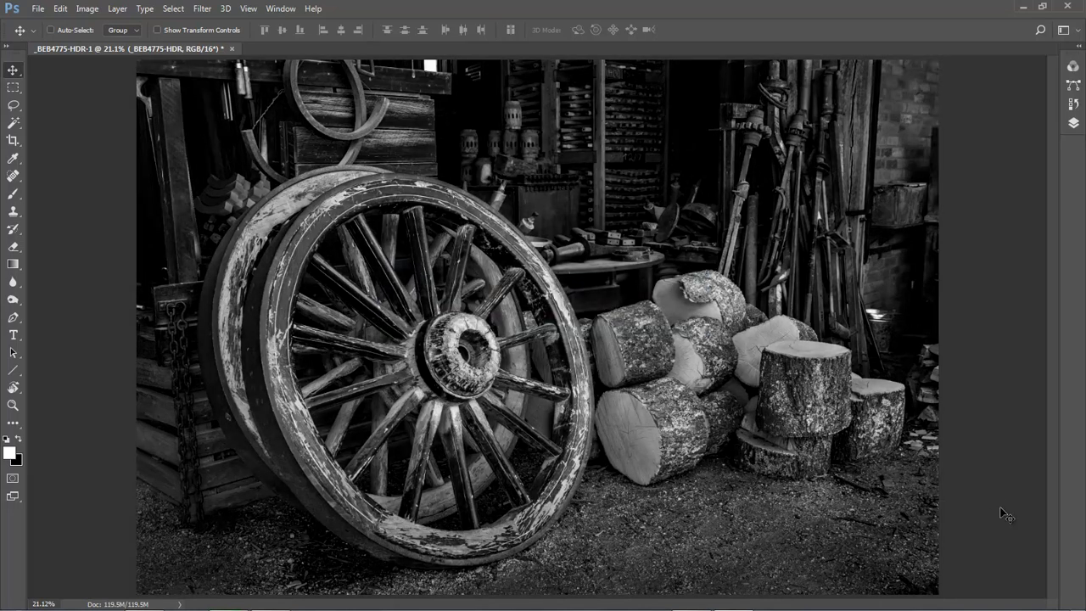
# Create an independent copy of the _BEB4775-HDR layer as a new smart object via copy
pyautogui.click(1074, 122)
pyautogui.rightClick(1005, 158)
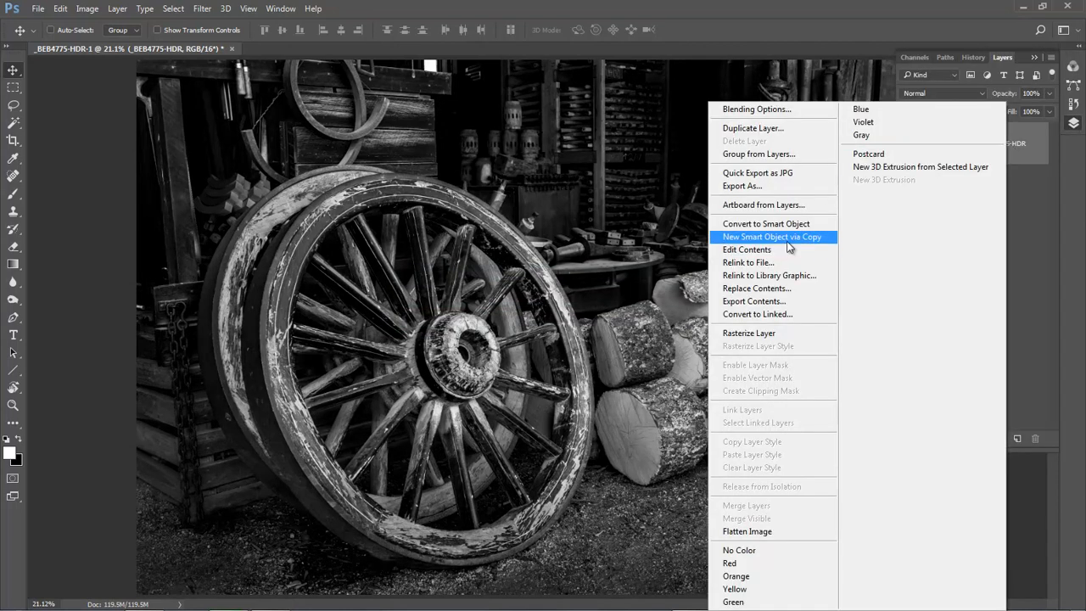
pyautogui.click(789, 242)
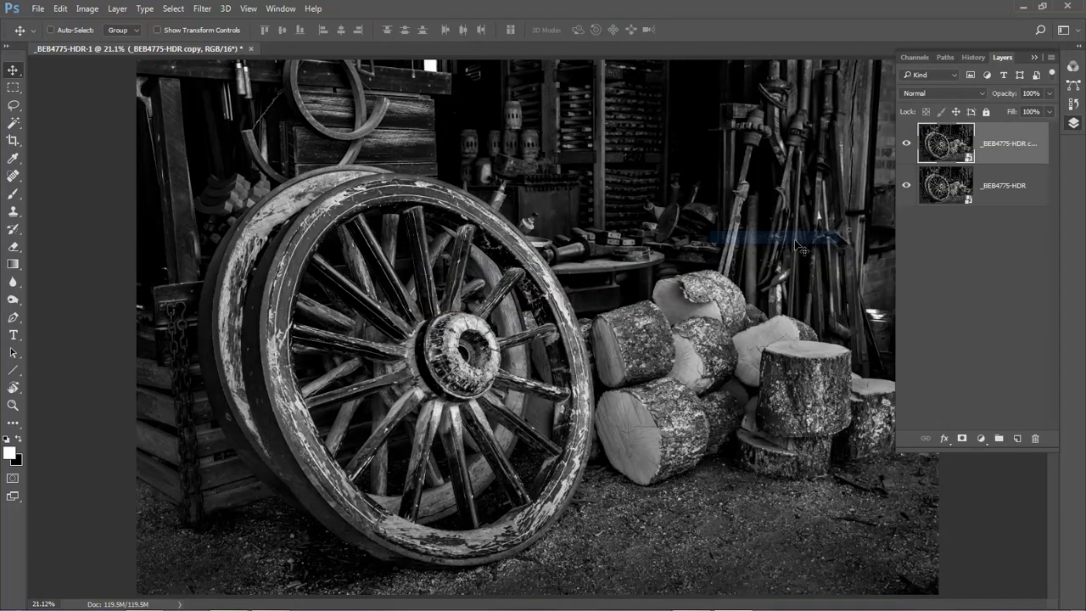
# Reopen the lower _BEB4775-HDR smart object in Camera Raw and apply Exposure -0.50, Shadows +47, Whites +32 and Blacks -14
pyautogui.click(954, 182)
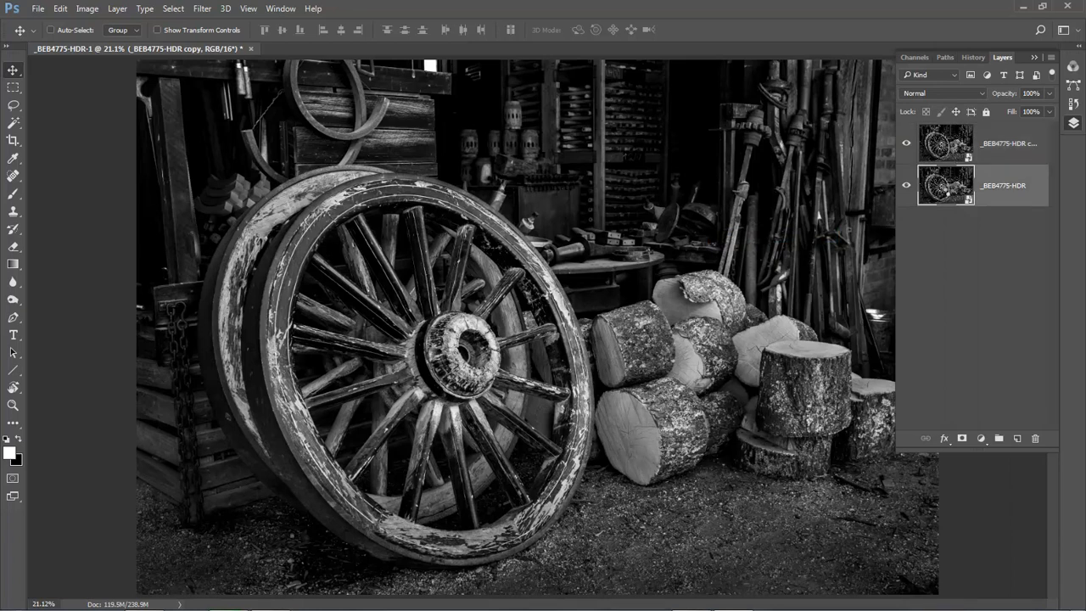
pyautogui.doubleClick(949, 191)
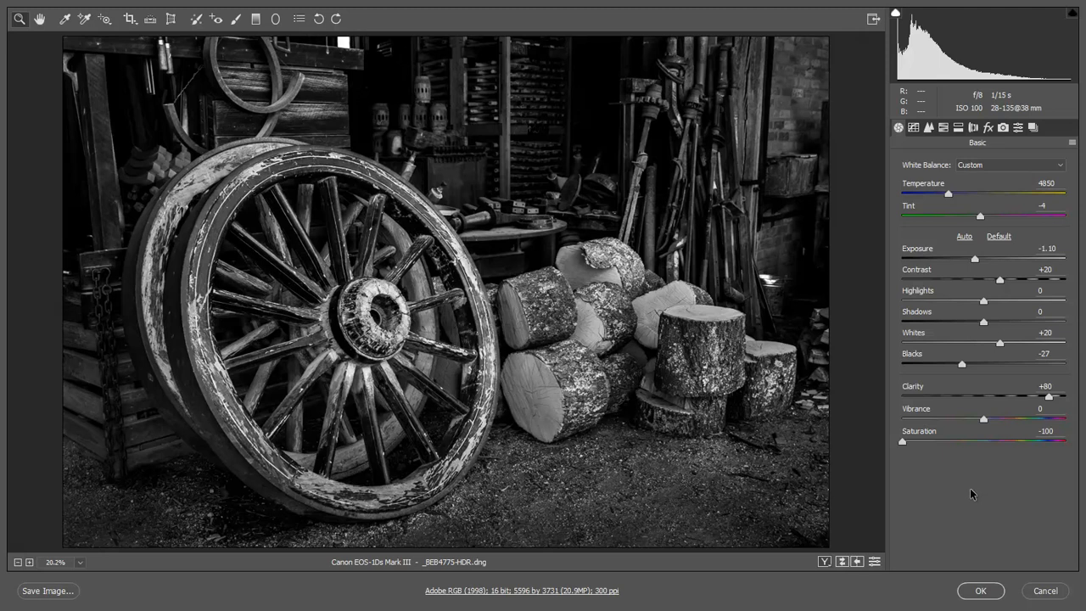
pyautogui.doubleClick(963, 367)
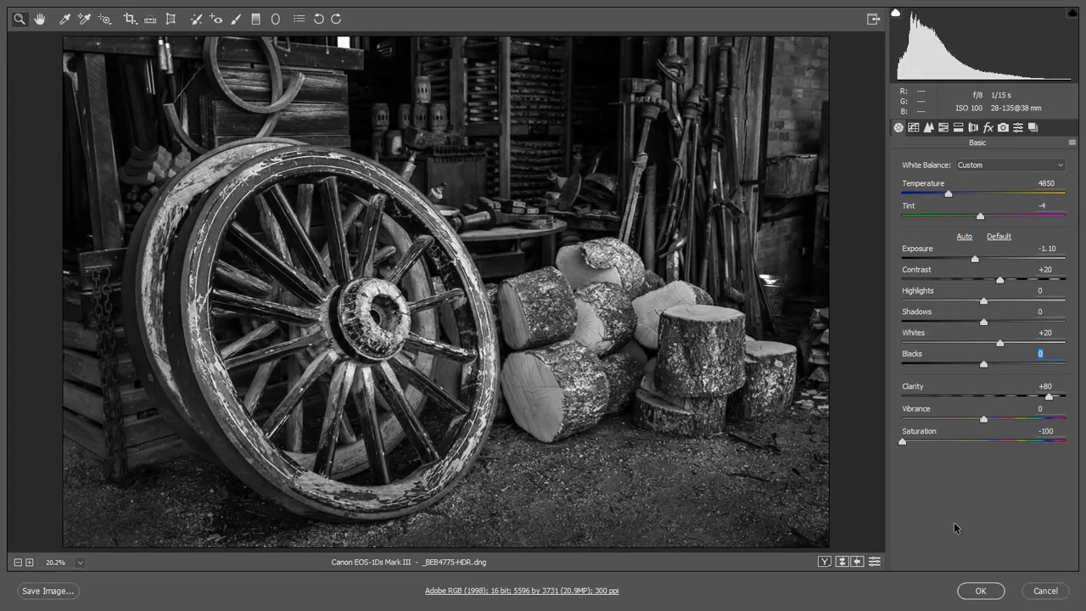
pyautogui.click(1015, 326)
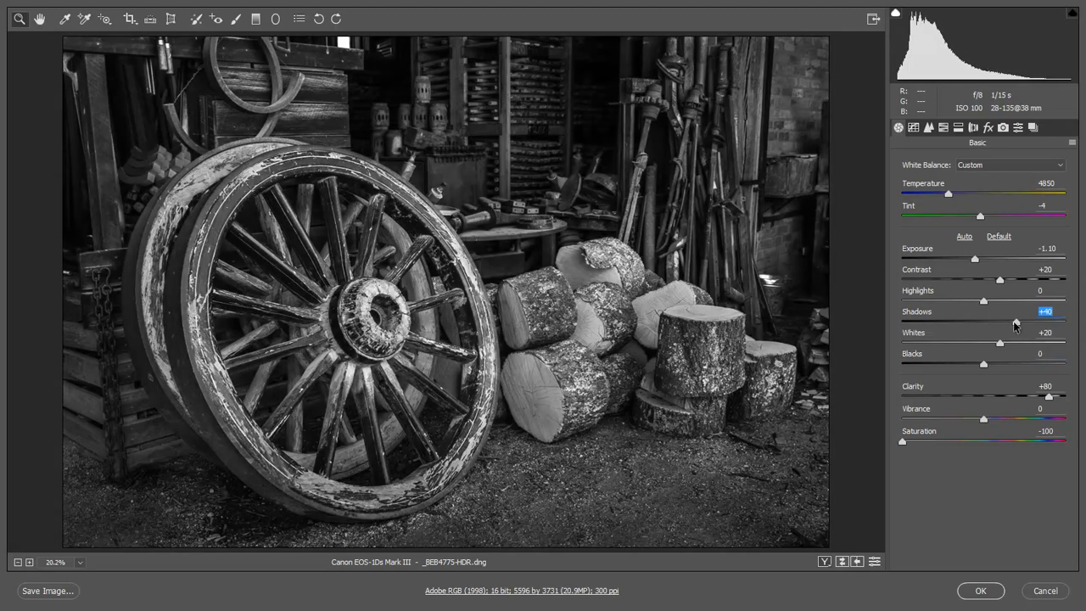
pyautogui.click(1009, 344)
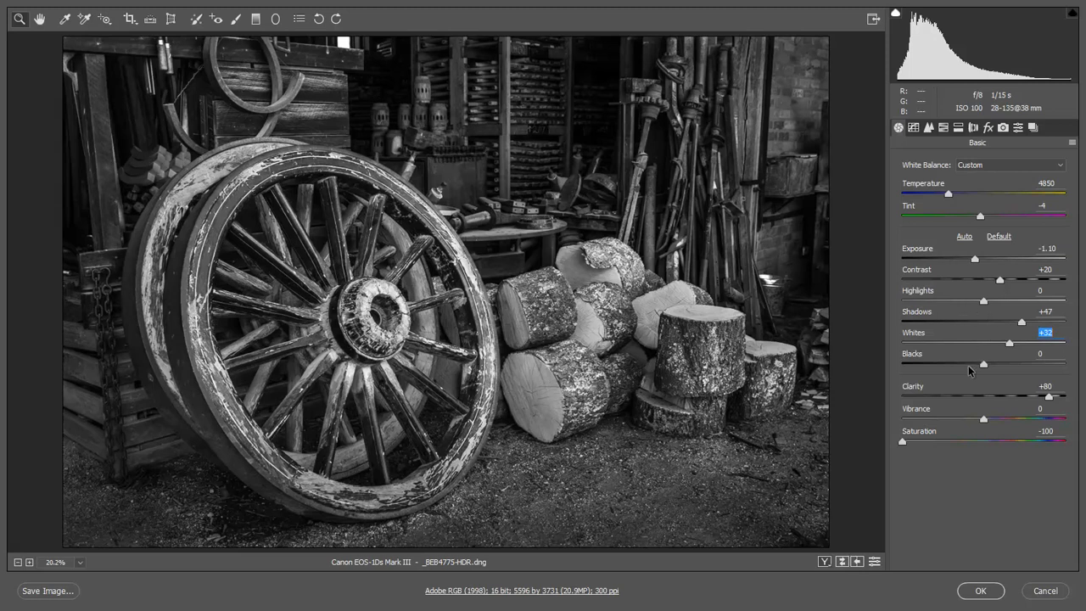
pyautogui.click(972, 364)
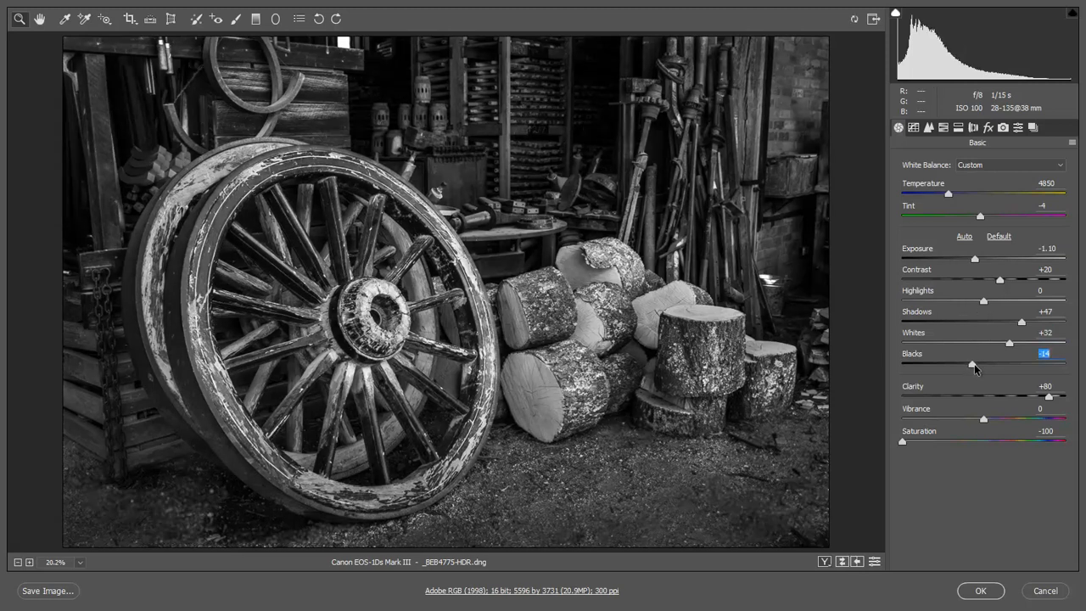
pyautogui.moveTo(975, 259); pyautogui.dragTo(978, 262)
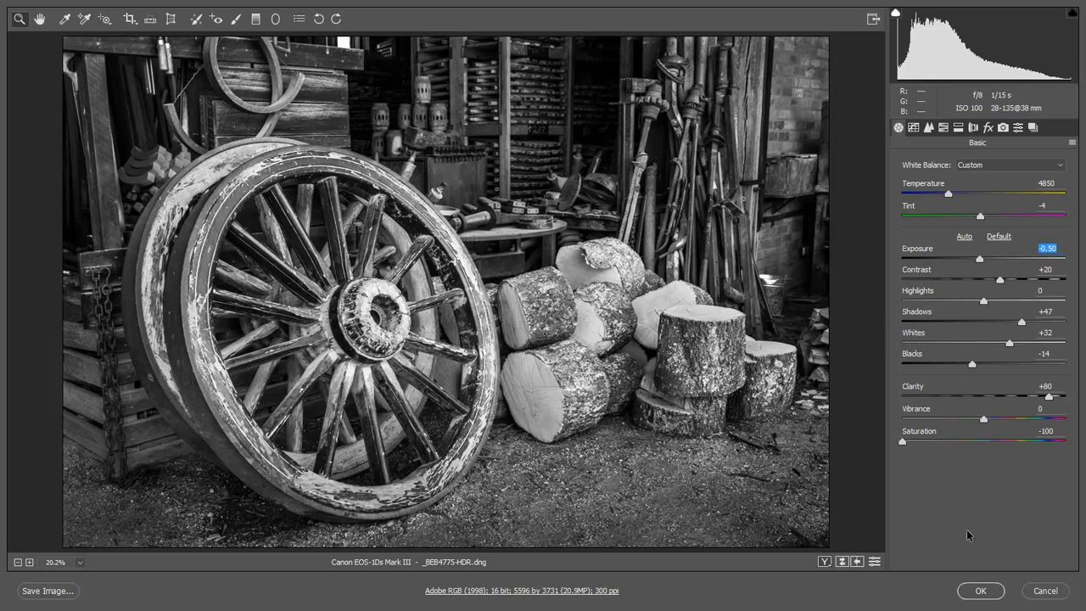
pyautogui.click(980, 591)
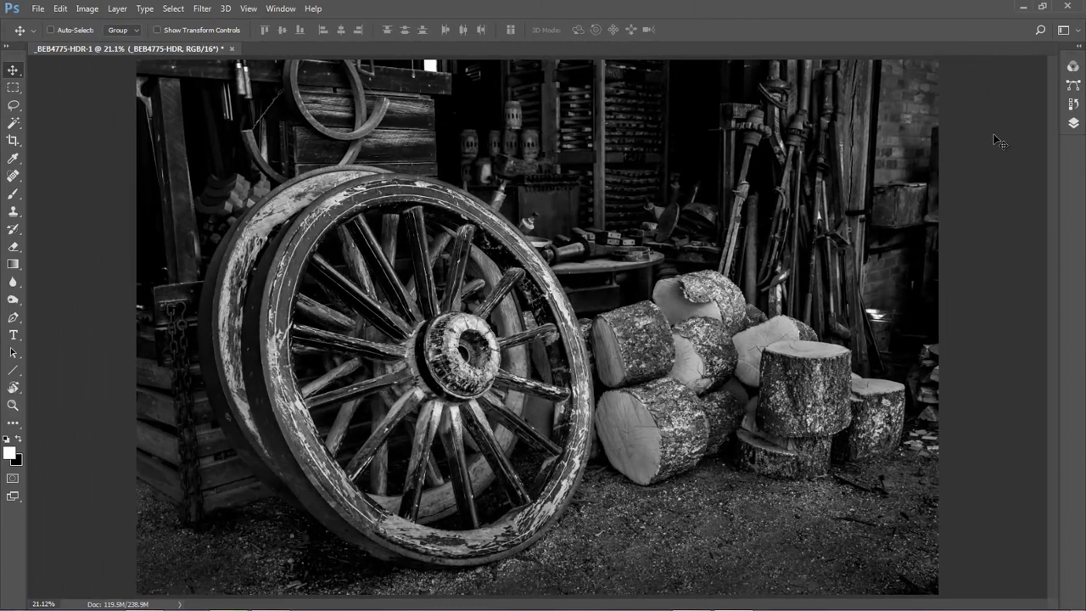
# Toggle the upper smart object copy's visibility to compare both versions, and add a white layer mask to that copy
pyautogui.click(1073, 122)
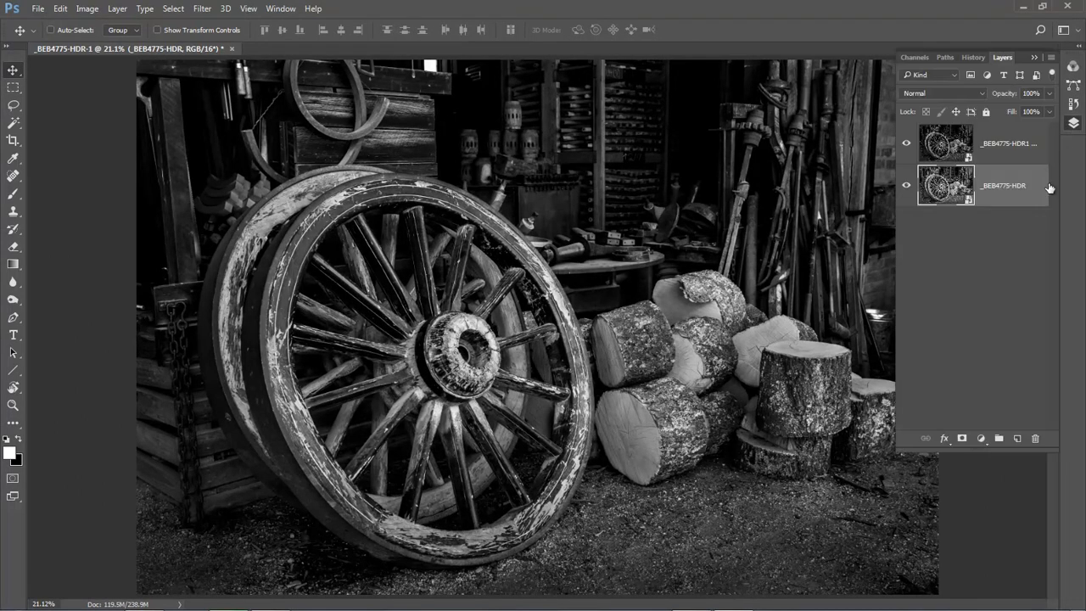
pyautogui.click(907, 144)
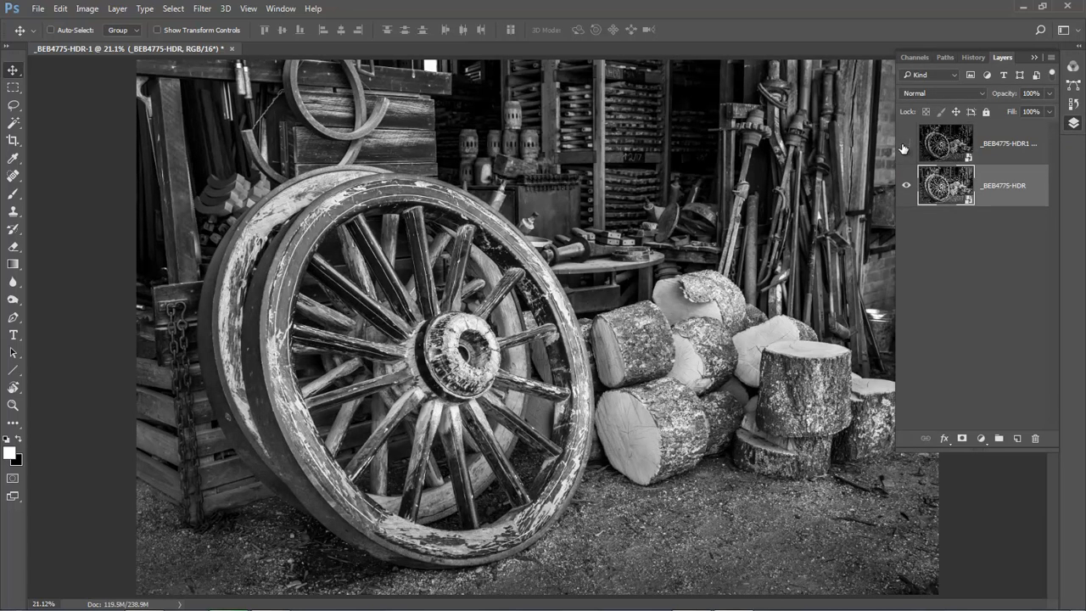
pyautogui.click(906, 144)
pyautogui.click(998, 144)
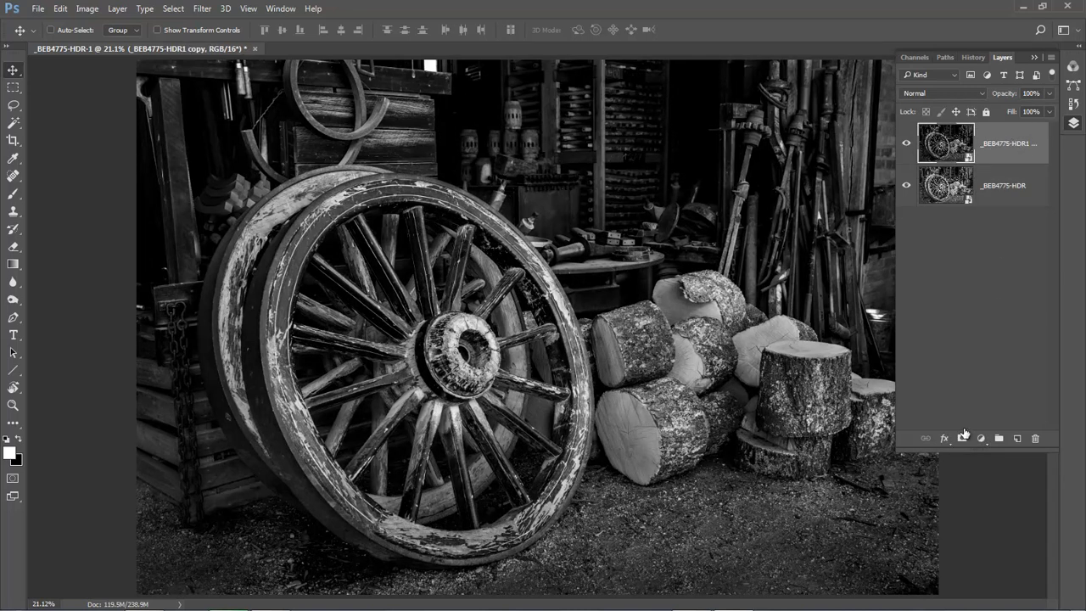
pyautogui.click(962, 439)
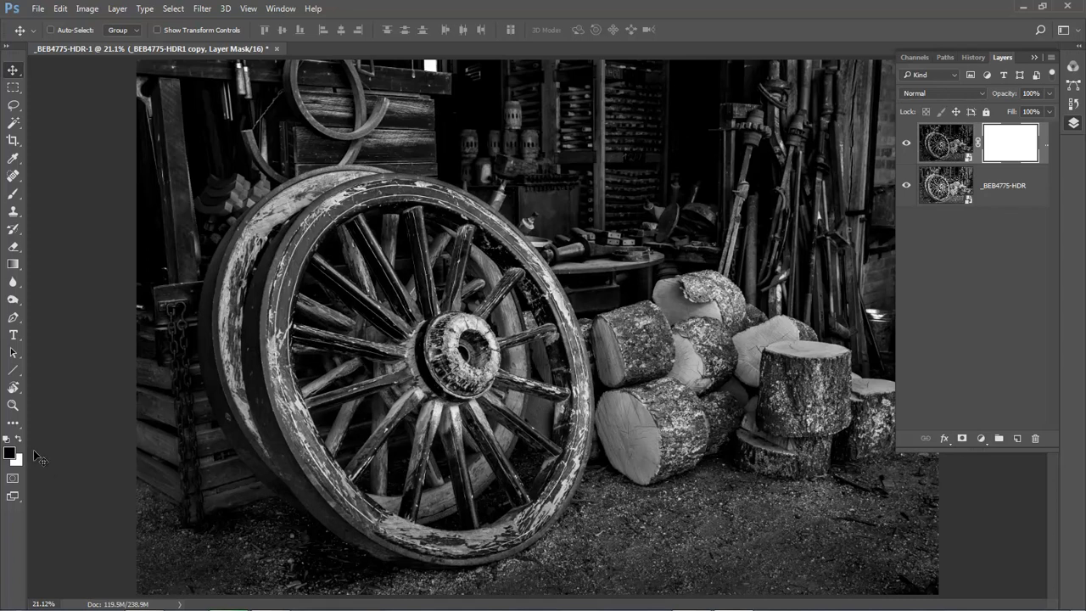
# Paint black on the upper copy's mask with a 600 px brush at 10% flow to lighten the dark shed background behind the wheels
pyautogui.click(17, 197)
pyautogui.click(57, 195)
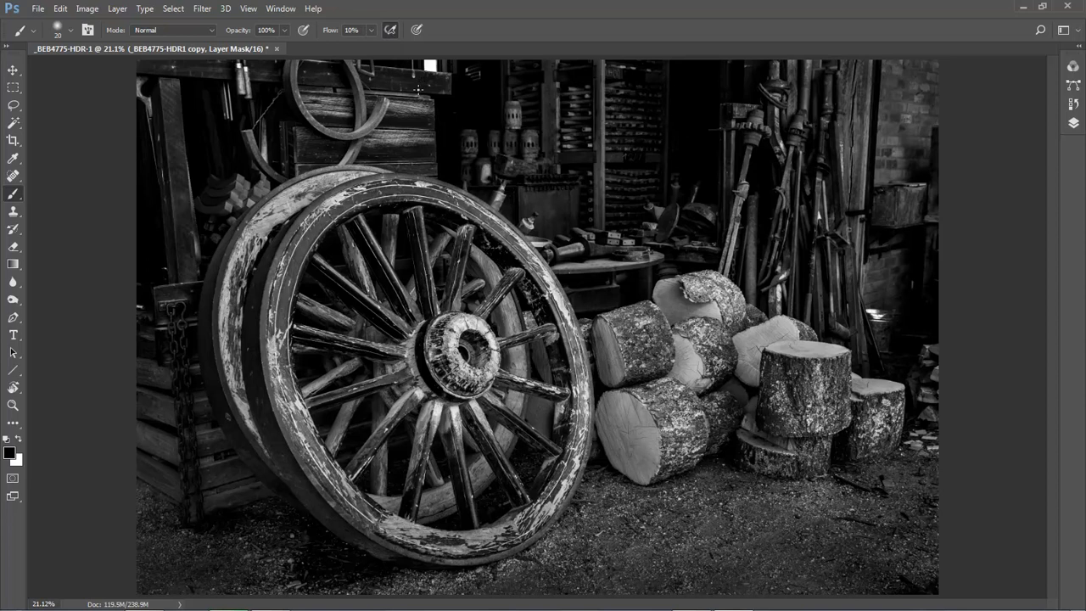
pyautogui.press(']')
pyautogui.press(']')
pyautogui.press(']')
pyautogui.press(']')
pyautogui.press(']')
pyautogui.press(']')
pyautogui.press(']')
pyautogui.press(']')
pyautogui.press(']')
pyautogui.press(']')
pyautogui.press(']')
pyautogui.press(']')
pyautogui.press(']')
pyautogui.press(']')
pyautogui.press(']')
pyautogui.press(']')
pyautogui.press('[')
pyautogui.press('[')
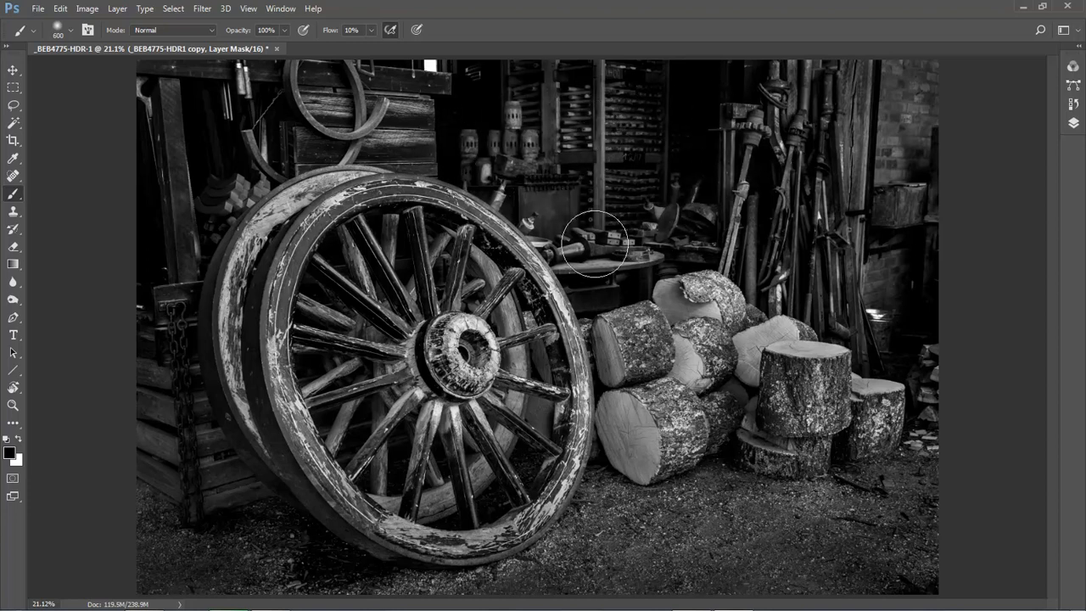
pyautogui.moveTo(460, 138)
pyautogui.mouseDown()
pyautogui.moveTo(447, 116)
pyautogui.moveTo(468, 110)
pyautogui.moveTo(521, 198)
pyautogui.moveTo(539, 156)
pyautogui.moveTo(524, 146)
pyautogui.moveTo(505, 161)
pyautogui.moveTo(497, 132)
pyautogui.moveTo(447, 113)
pyautogui.moveTo(450, 170)
pyautogui.mouseUp()
# Reduce the brush gradually to 175 px and paint the mask black over the wheel rims, the wall planks and the background shelves
pyautogui.press('[')
pyautogui.press('[')
pyautogui.press('[')
pyautogui.press('[')
pyautogui.press('[')
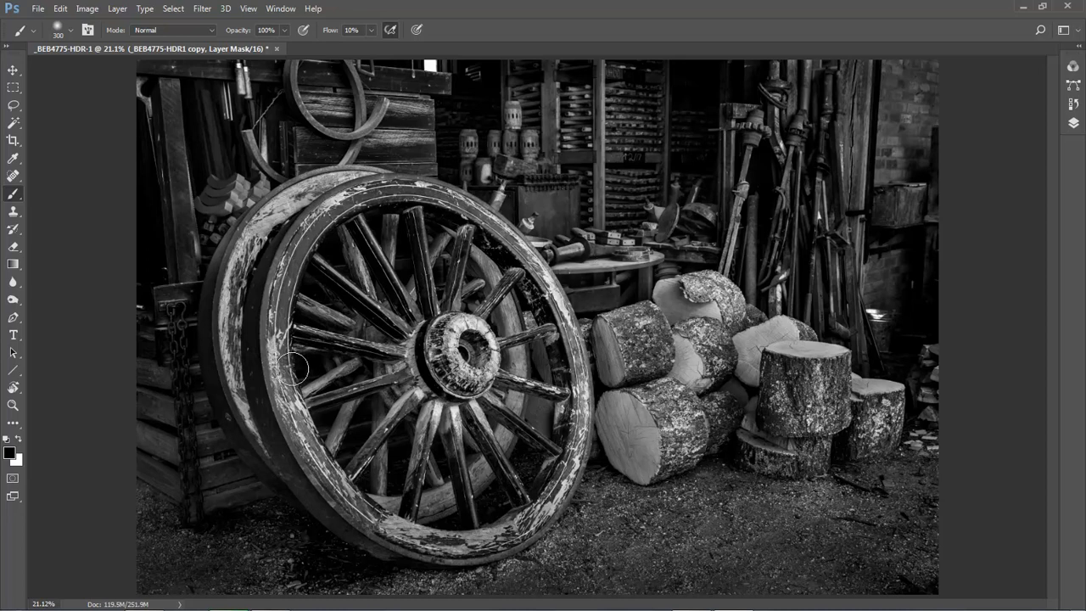
pyautogui.moveTo(364, 501)
pyautogui.mouseDown()
pyautogui.moveTo(438, 540)
pyautogui.moveTo(497, 545)
pyautogui.moveTo(514, 529)
pyautogui.moveTo(486, 539)
pyautogui.moveTo(593, 463)
pyautogui.mouseUp()
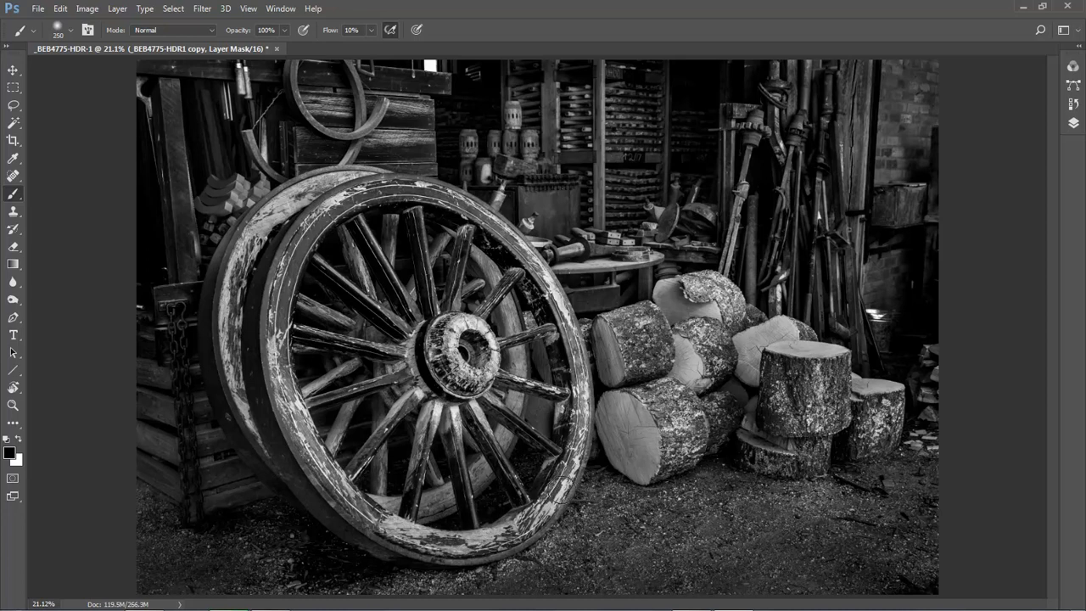
pyautogui.press('[')
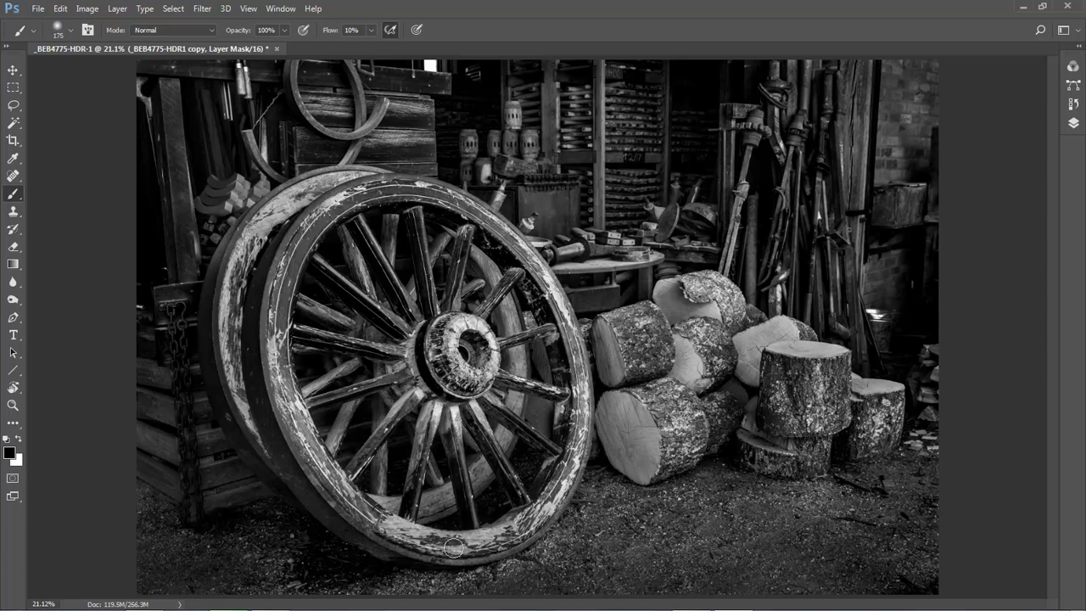
pyautogui.moveTo(471, 546)
pyautogui.mouseDown()
pyautogui.moveTo(370, 522)
pyautogui.moveTo(416, 555)
pyautogui.moveTo(343, 505)
pyautogui.moveTo(283, 443)
pyautogui.moveTo(339, 502)
pyautogui.moveTo(291, 432)
pyautogui.moveTo(268, 331)
pyautogui.moveTo(284, 392)
pyautogui.moveTo(273, 304)
pyautogui.moveTo(315, 218)
pyautogui.moveTo(336, 212)
pyautogui.moveTo(306, 224)
pyautogui.moveTo(363, 219)
pyautogui.mouseUp()
pyautogui.moveTo(232, 365)
pyautogui.mouseDown()
pyautogui.moveTo(288, 211)
pyautogui.moveTo(267, 221)
pyautogui.moveTo(340, 178)
pyautogui.moveTo(245, 271)
pyautogui.moveTo(249, 345)
pyautogui.moveTo(223, 337)
pyautogui.moveTo(265, 451)
pyautogui.moveTo(321, 507)
pyautogui.mouseUp()
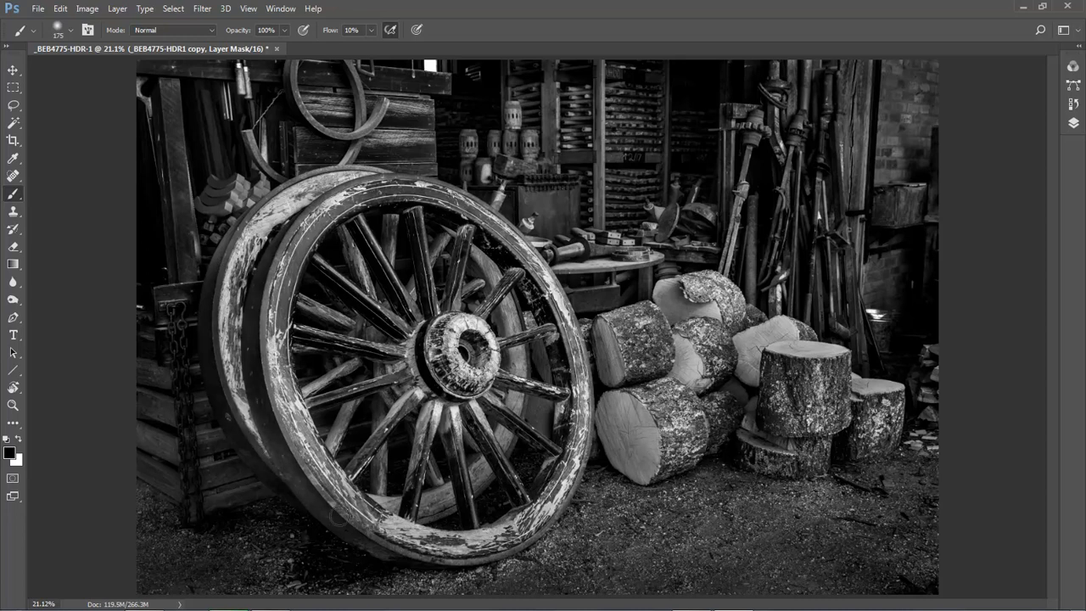
pyautogui.moveTo(433, 549)
pyautogui.mouseDown()
pyautogui.moveTo(574, 525)
pyautogui.moveTo(579, 506)
pyautogui.mouseUp()
pyautogui.moveTo(346, 118)
pyautogui.mouseDown()
pyautogui.moveTo(308, 109)
pyautogui.moveTo(420, 107)
pyautogui.moveTo(396, 104)
pyautogui.moveTo(401, 135)
pyautogui.moveTo(382, 138)
pyautogui.moveTo(442, 133)
pyautogui.moveTo(338, 140)
pyautogui.mouseUp()
pyautogui.moveTo(552, 159); pyautogui.dragTo(512, 120)
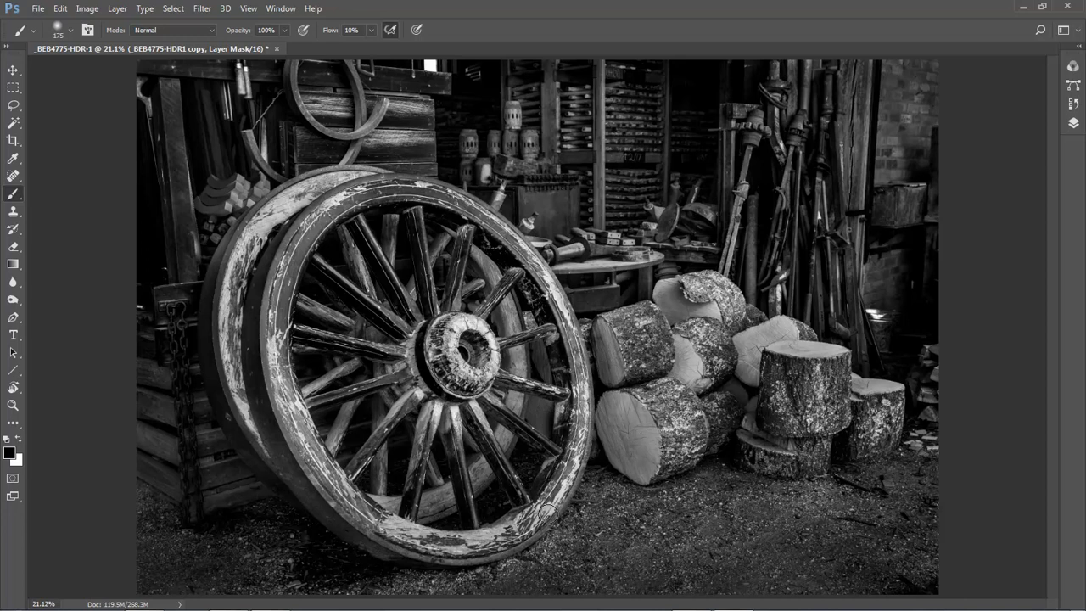
# Create an independent copy of the lower _BEB4775-HDR layer as a new smart object via copy
pyautogui.click(1074, 124)
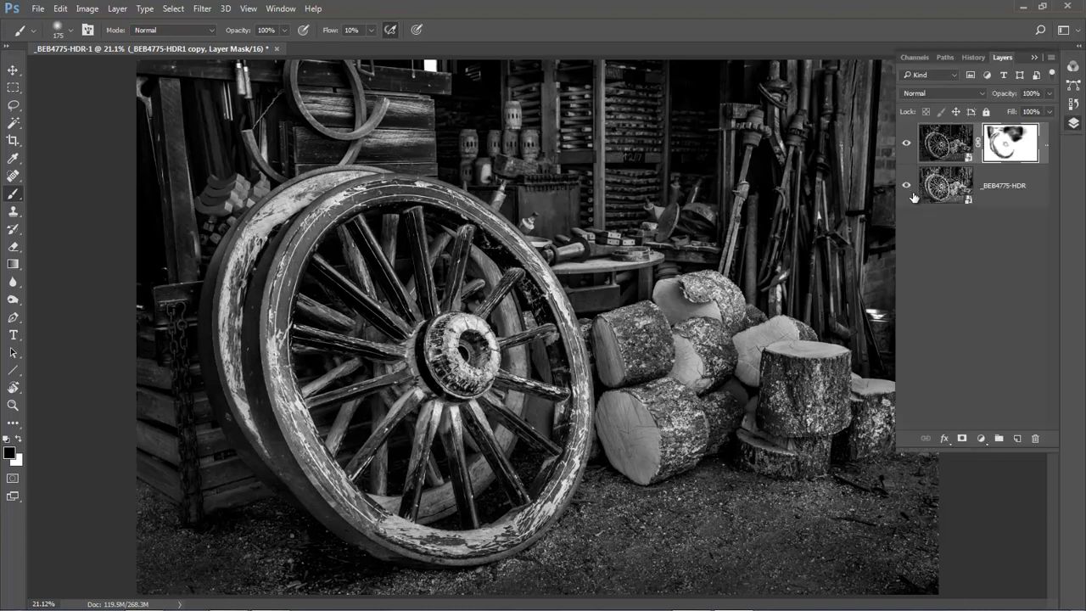
pyautogui.click(1030, 190)
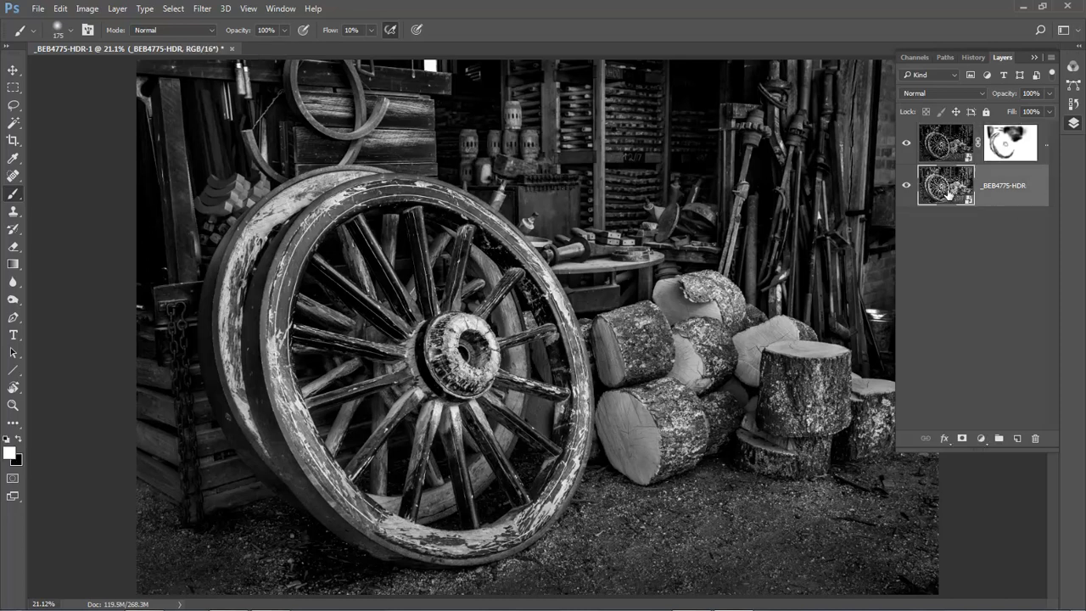
pyautogui.rightClick(1038, 185)
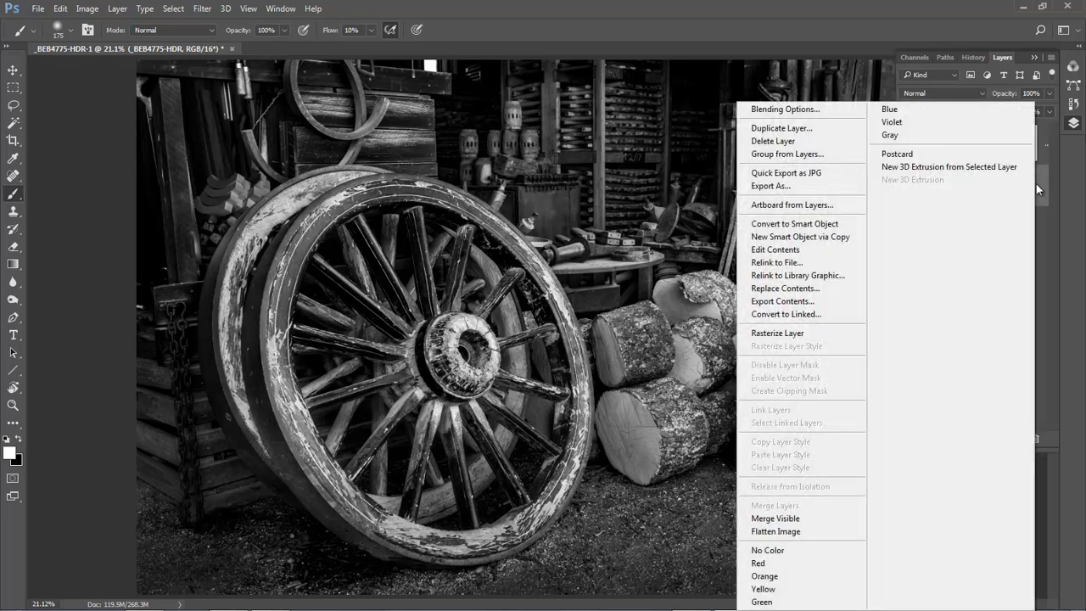
pyautogui.click(837, 238)
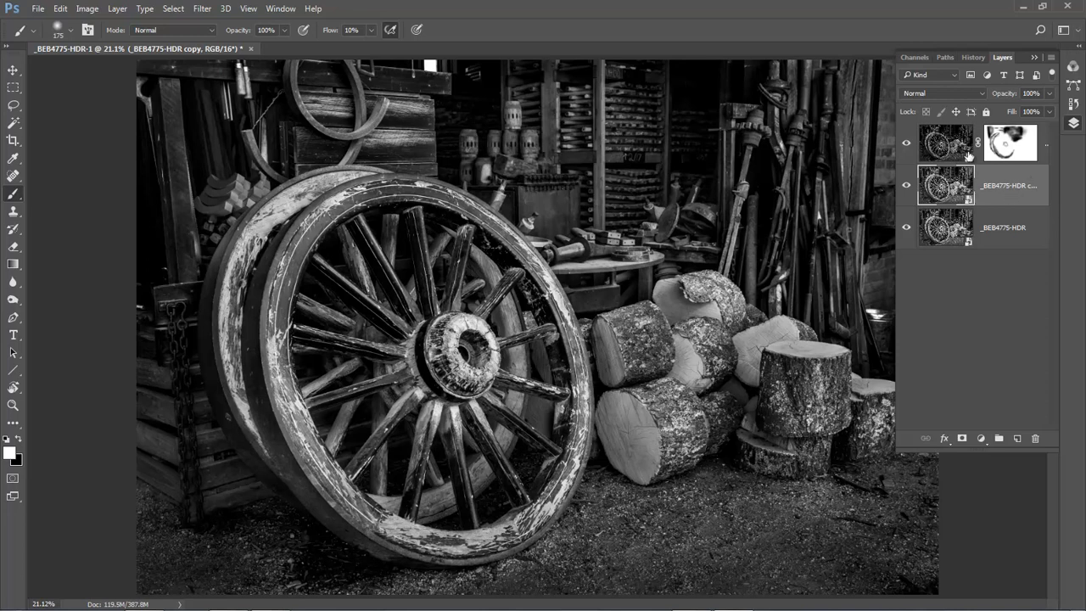
# Merge the masked upper layer with the new _BEB4775-HDR copy directly beneath it
pyautogui.keyDown('shift'); pyautogui.click(1044, 149); pyautogui.keyUp('shift')
pyautogui.rightClick(1044, 149)
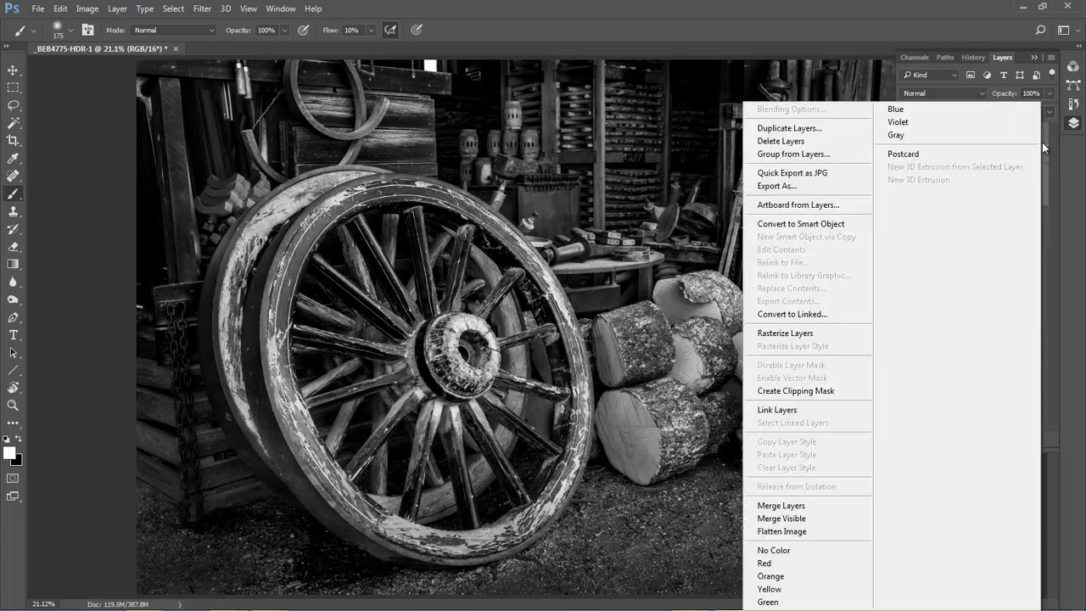
pyautogui.click(797, 505)
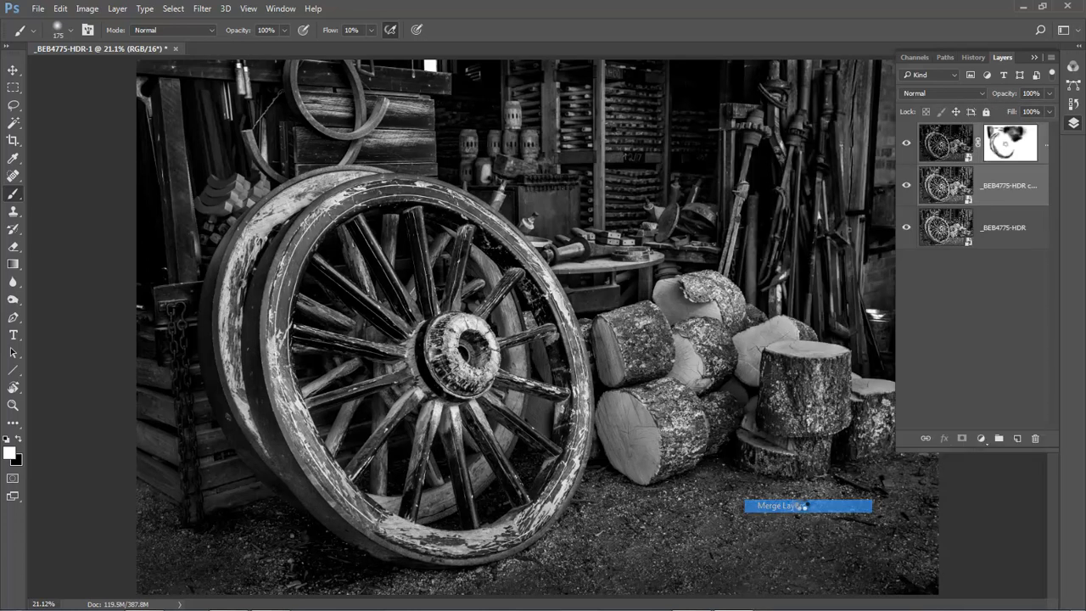
# Reopen the remaining _BEB4775-HDR smart object in Camera Raw and apply Saturation 0, Temperature 5600 and Whites +22
pyautogui.click(948, 196)
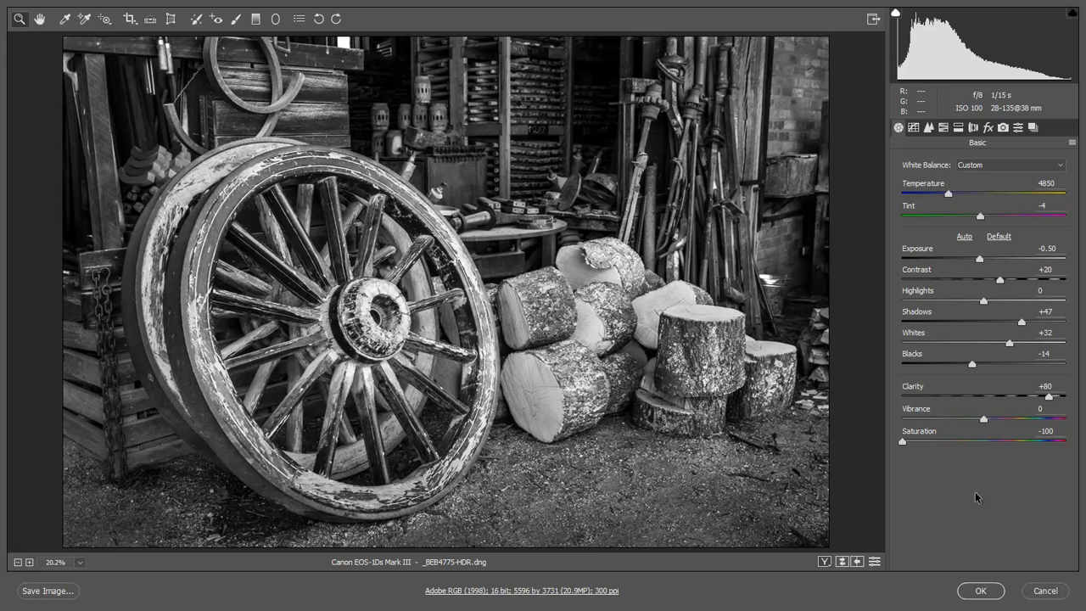
pyautogui.doubleClick(904, 442)
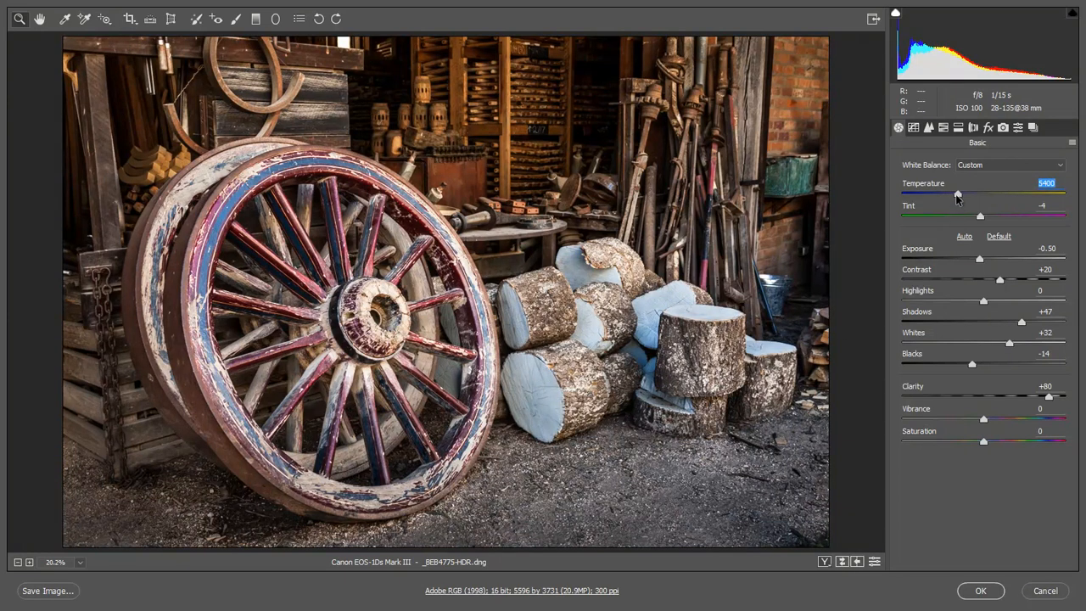
pyautogui.moveTo(959, 198); pyautogui.dragTo(961, 198)
pyautogui.click(1002, 344)
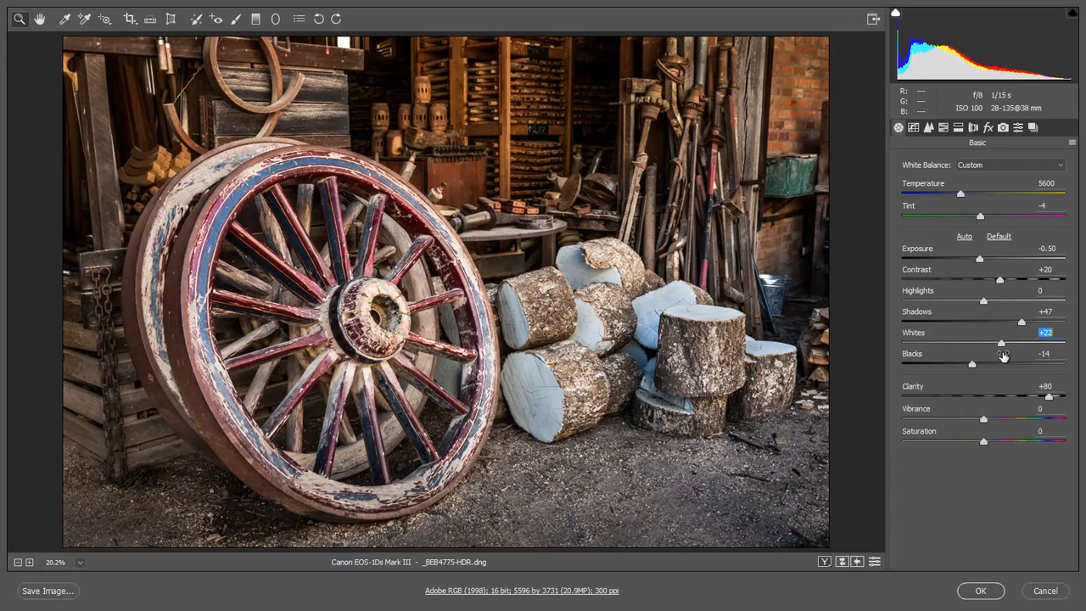
pyautogui.click(961, 196)
pyautogui.click(982, 591)
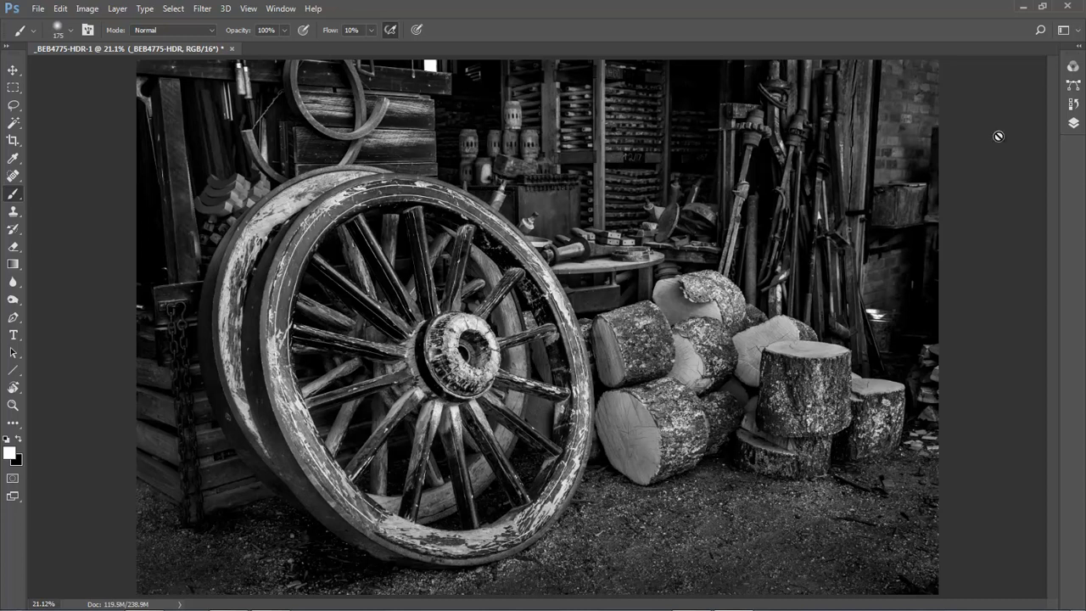
# Add a white layer mask to the merged black-and-white layer above the colour version
pyautogui.click(1073, 124)
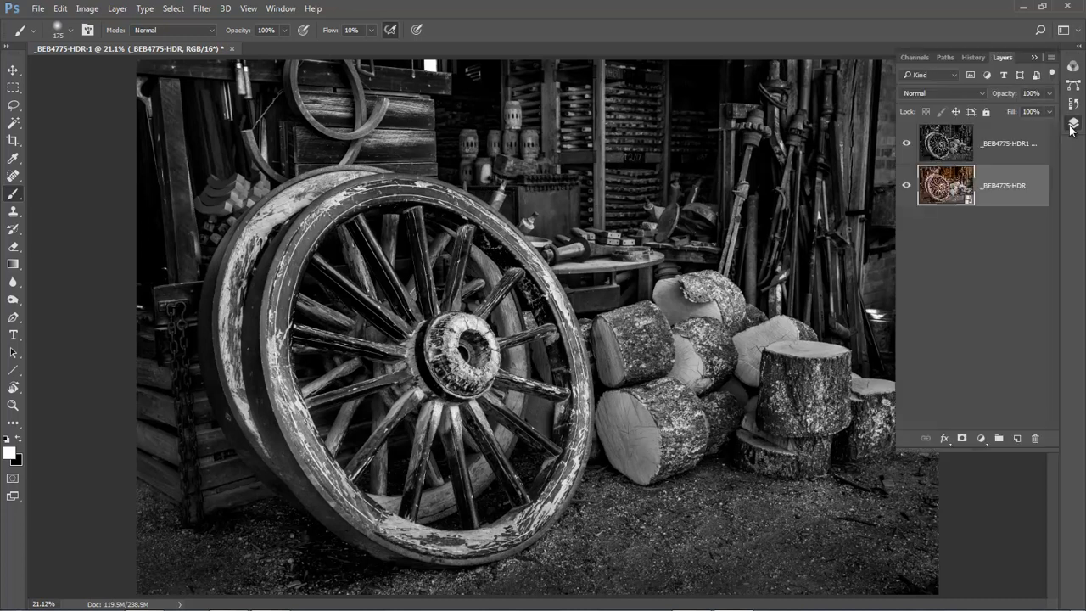
pyautogui.click(1002, 146)
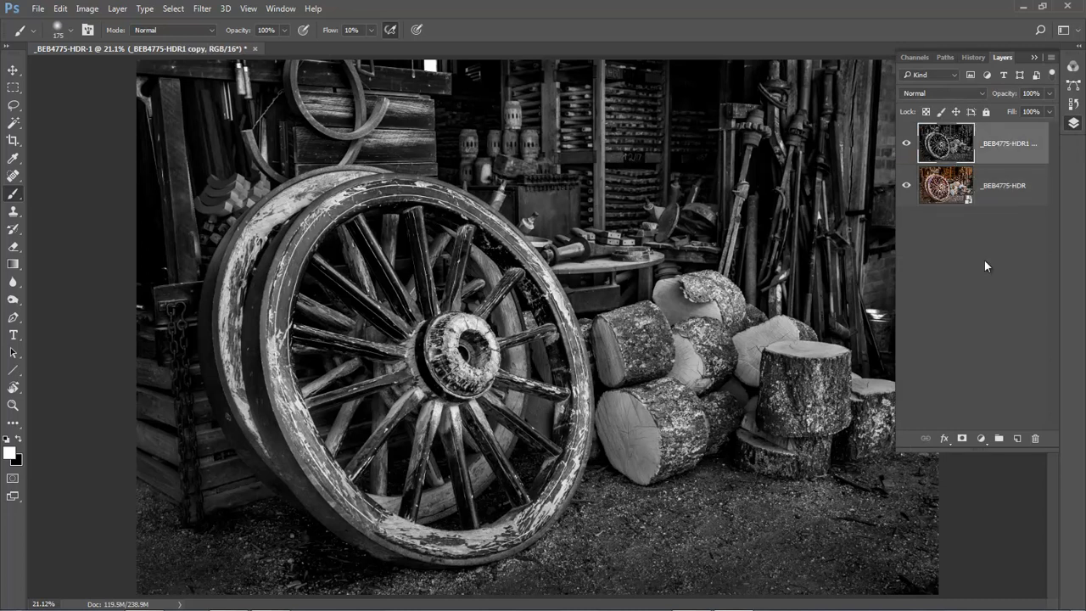
pyautogui.click(961, 439)
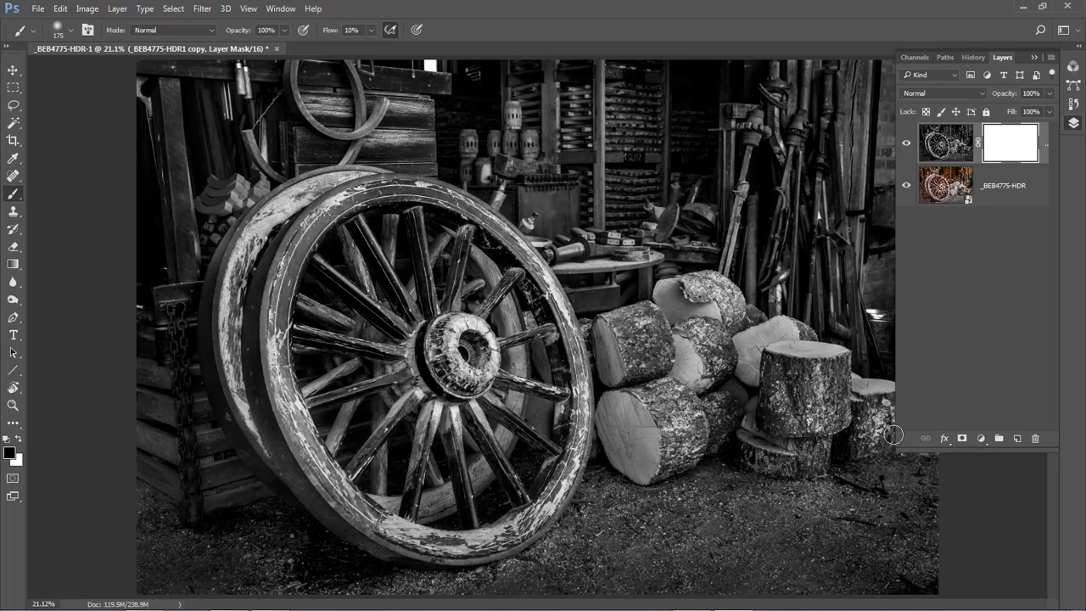
# Reveal colour along the top of the front wheel's outer rim by masking connected straight strokes with a 25 px black brush at 100% flow
pyautogui.moveTo(340, 155)
pyautogui.mouseDown()
pyautogui.moveTo(460, 233)
pyautogui.moveTo(502, 247)
pyautogui.mouseUp()
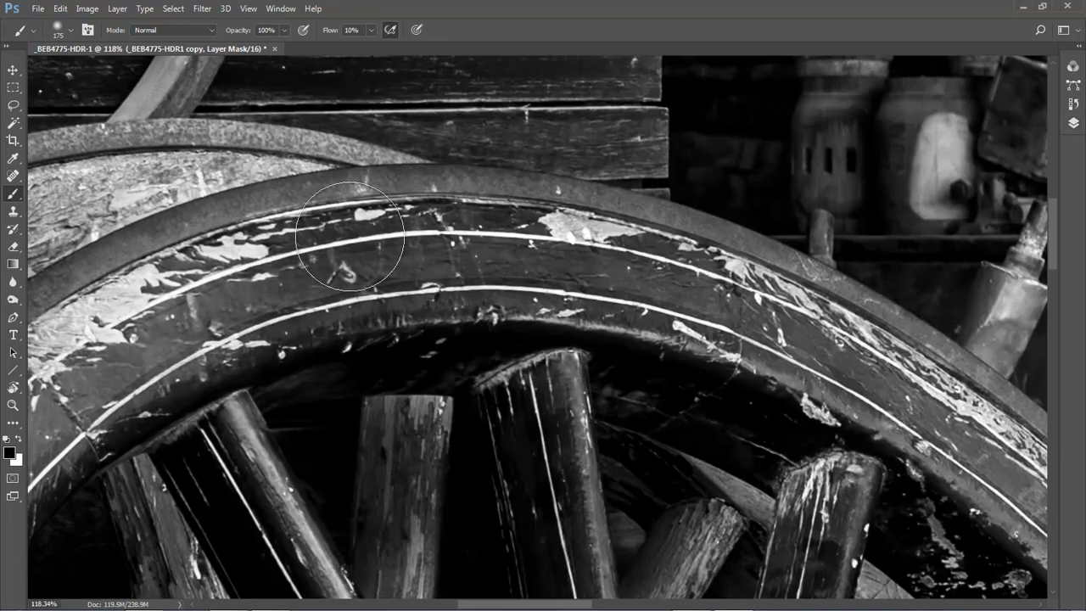
pyautogui.press('[')
pyautogui.press('[')
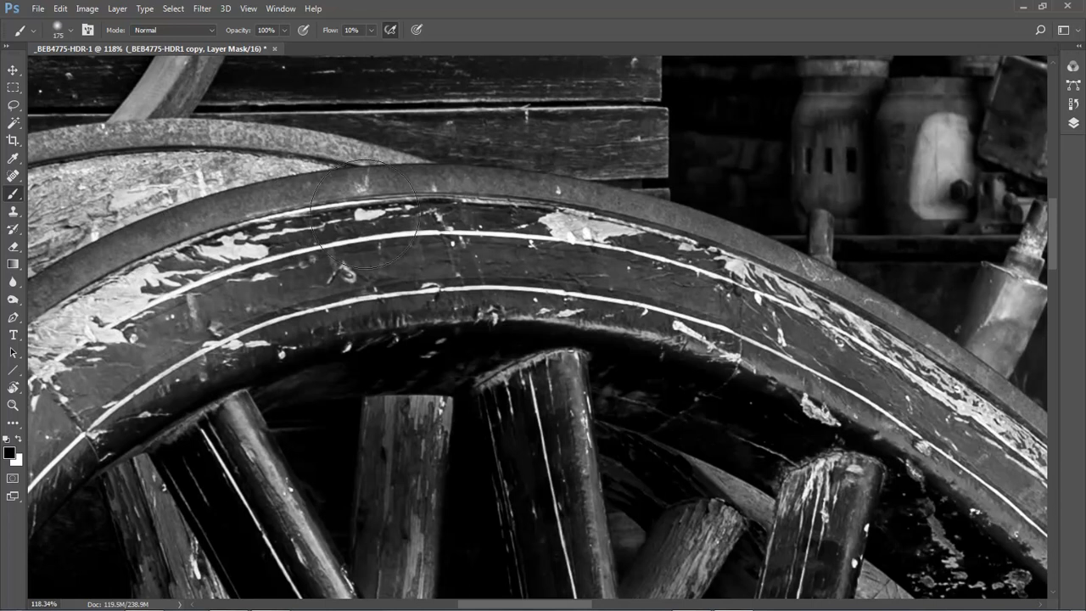
pyautogui.press('[')
pyautogui.press('[')
pyautogui.press('[')
pyautogui.press('[')
pyautogui.click(372, 29)
pyautogui.moveTo(369, 46); pyautogui.dragTo(395, 49)
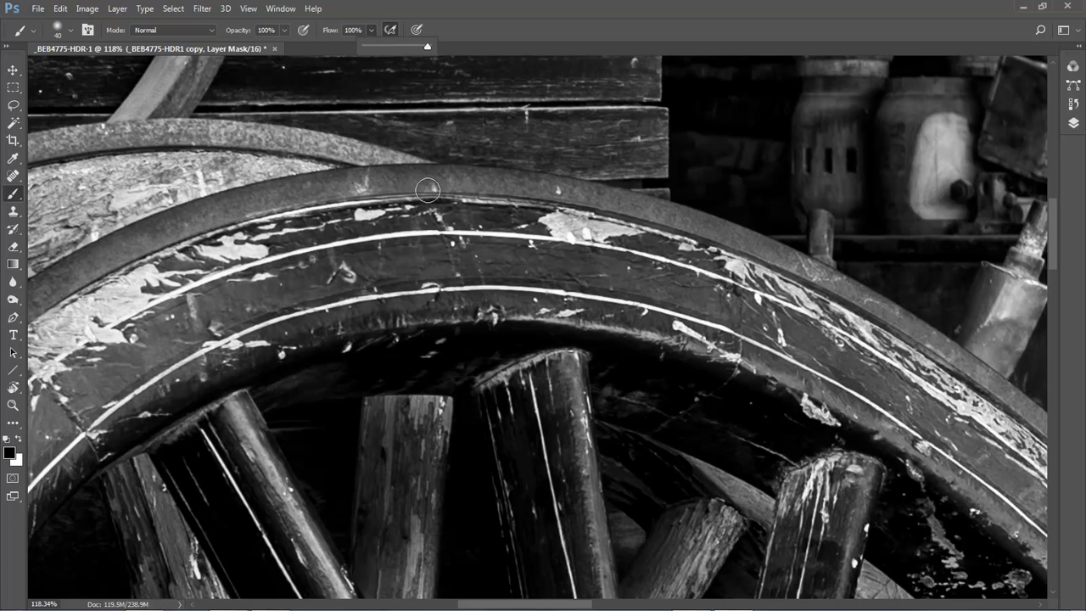
pyautogui.press('[')
pyautogui.press('[')
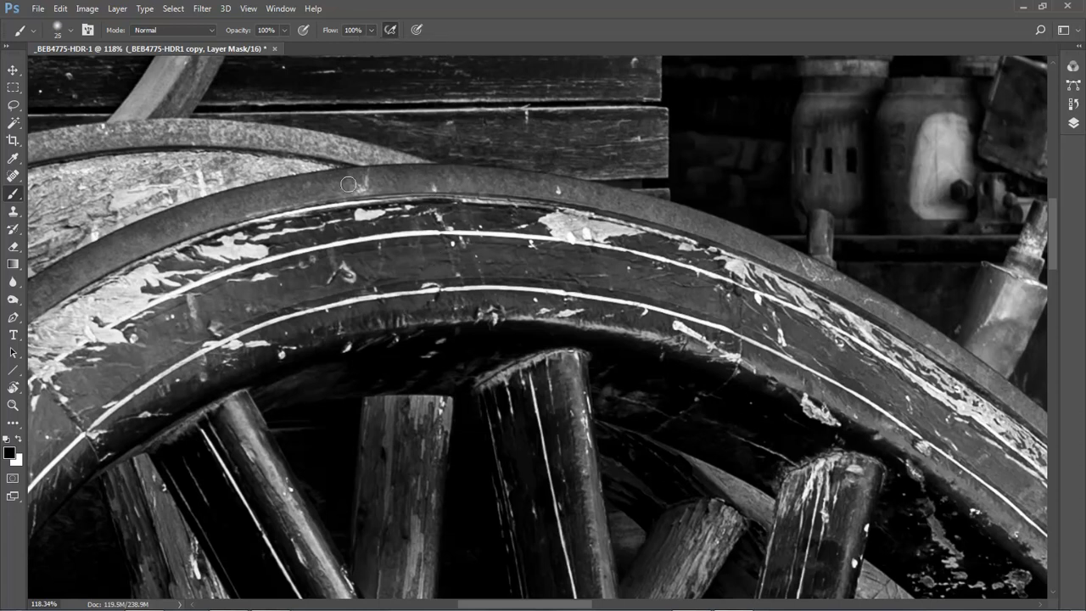
pyautogui.click(314, 181)
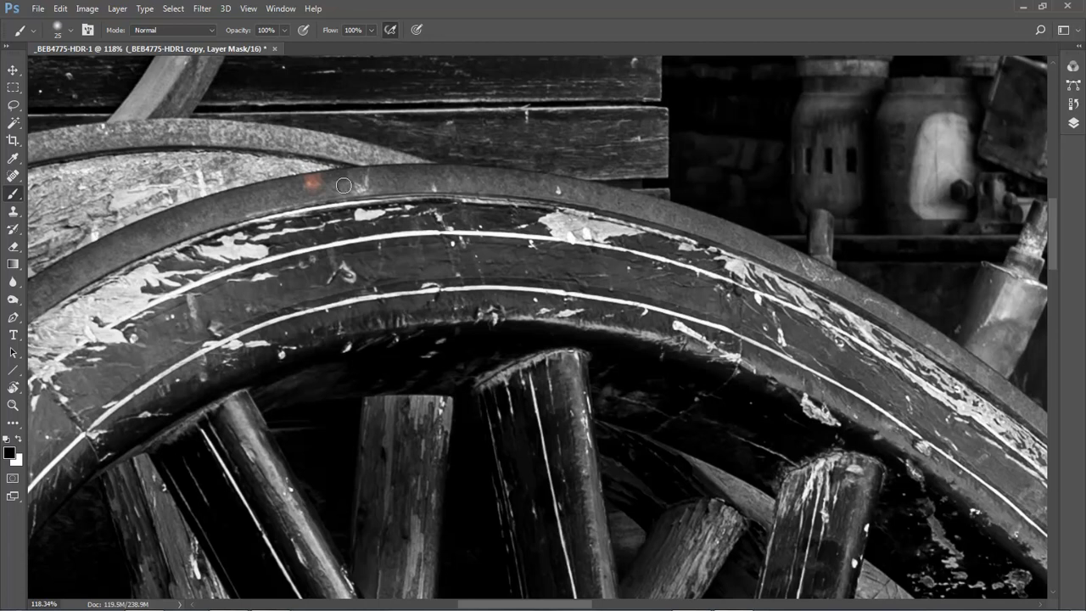
pyautogui.keyDown('shift'); pyautogui.click(398, 173); pyautogui.keyUp('shift')
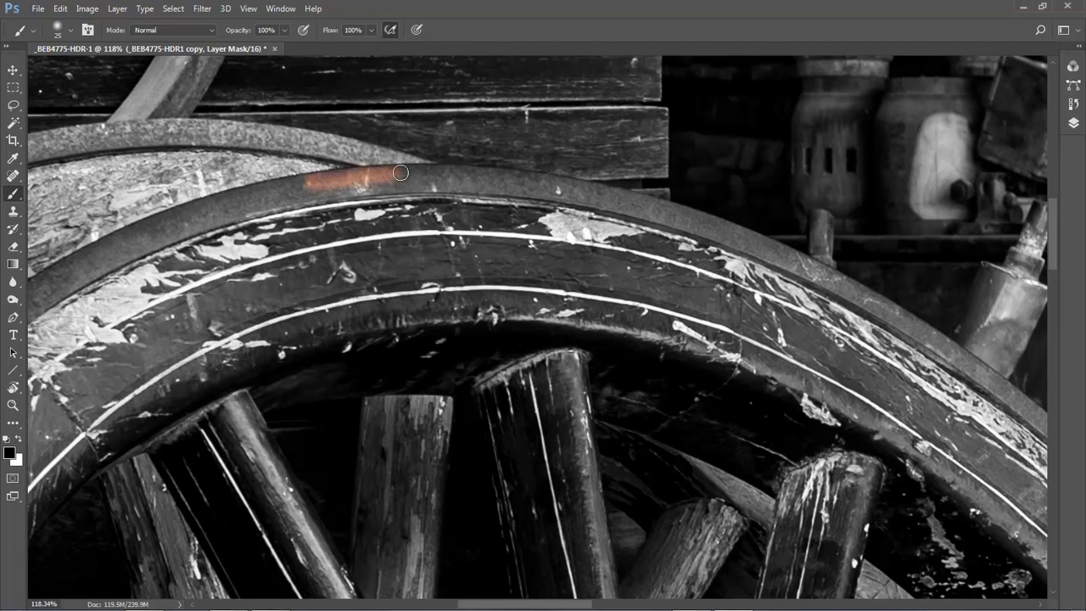
pyautogui.keyDown('shift'); pyautogui.click(484, 178); pyautogui.keyUp('shift')
pyautogui.keyDown('shift'); pyautogui.click(601, 192); pyautogui.keyUp('shift')
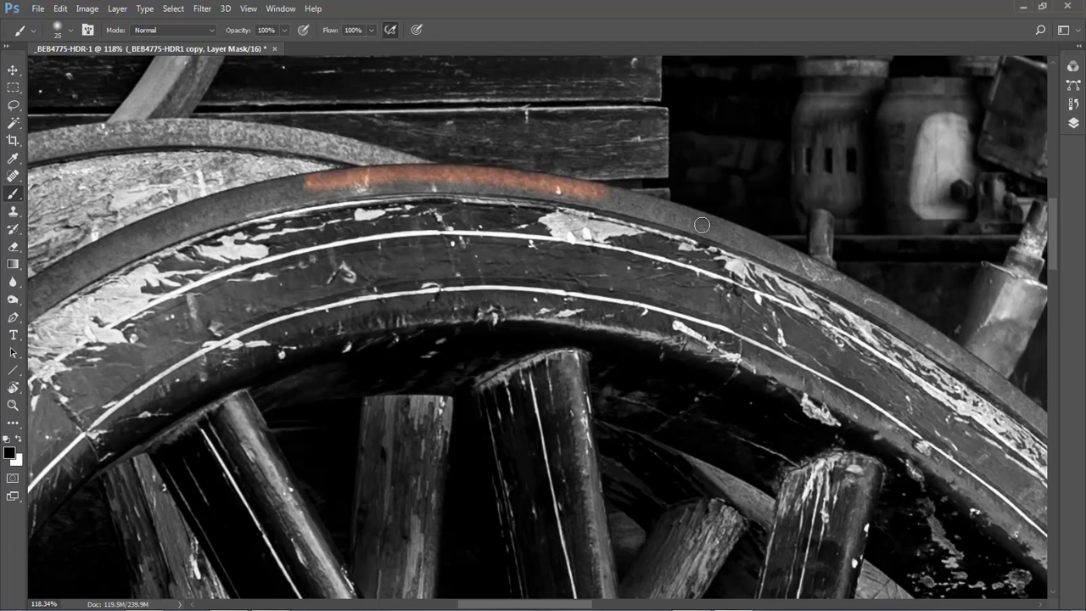
pyautogui.keyDown('shift'); pyautogui.click(708, 222); pyautogui.keyUp('shift')
pyautogui.keyDown('shift'); pyautogui.click(813, 266); pyautogui.keyUp('shift')
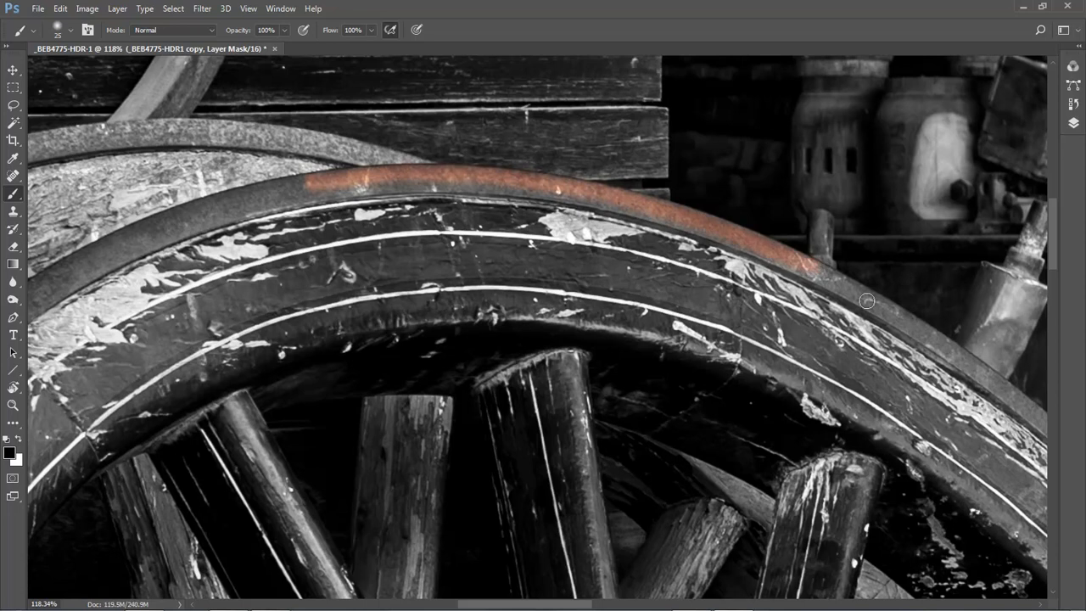
pyautogui.keyDown('shift'); pyautogui.click(902, 316); pyautogui.keyUp('shift')
pyautogui.keyDown('shift'); pyautogui.click(1005, 387); pyautogui.keyUp('shift')
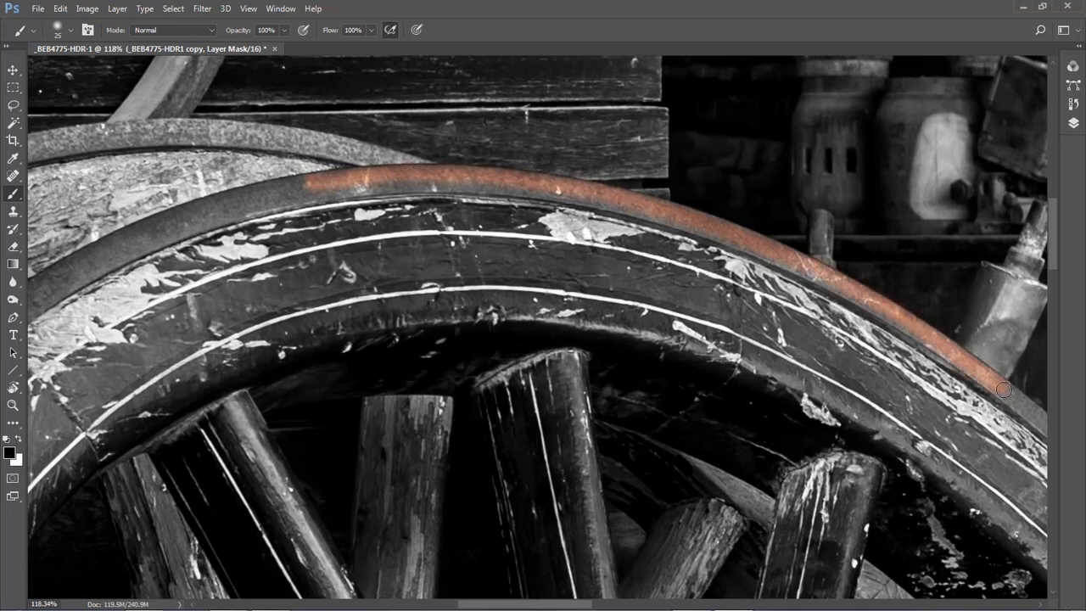
# Continue the connected black mask strokes down the right side of the front wheel's outer rim, past the workbench
pyautogui.moveTo(1006, 437); pyautogui.dragTo(541, 204)
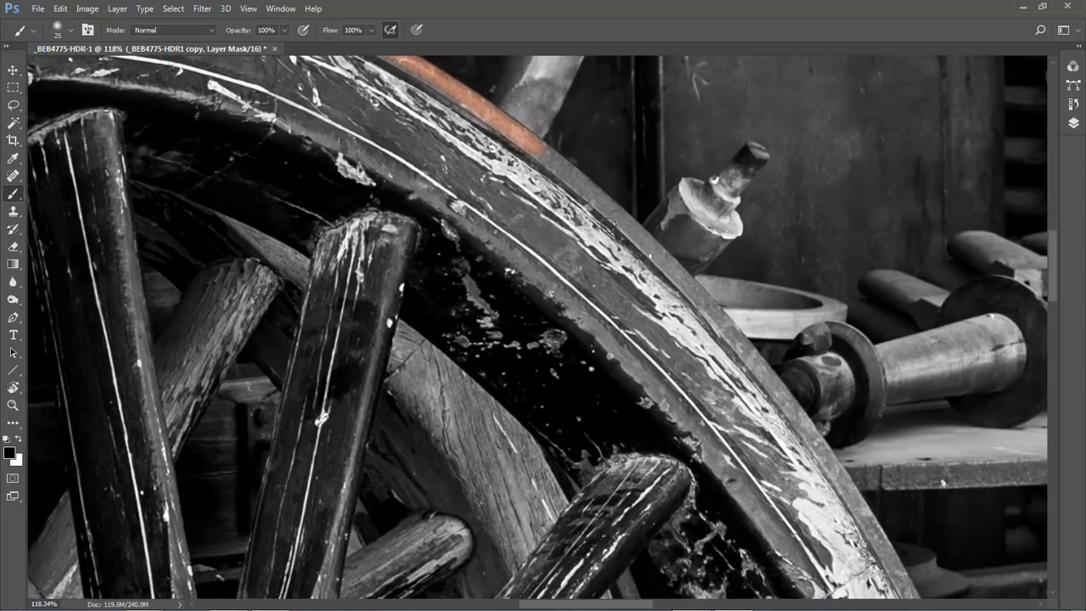
pyautogui.keyDown('shift'); pyautogui.click(628, 223); pyautogui.keyUp('shift')
pyautogui.keyDown('shift'); pyautogui.click(727, 328); pyautogui.keyUp('shift')
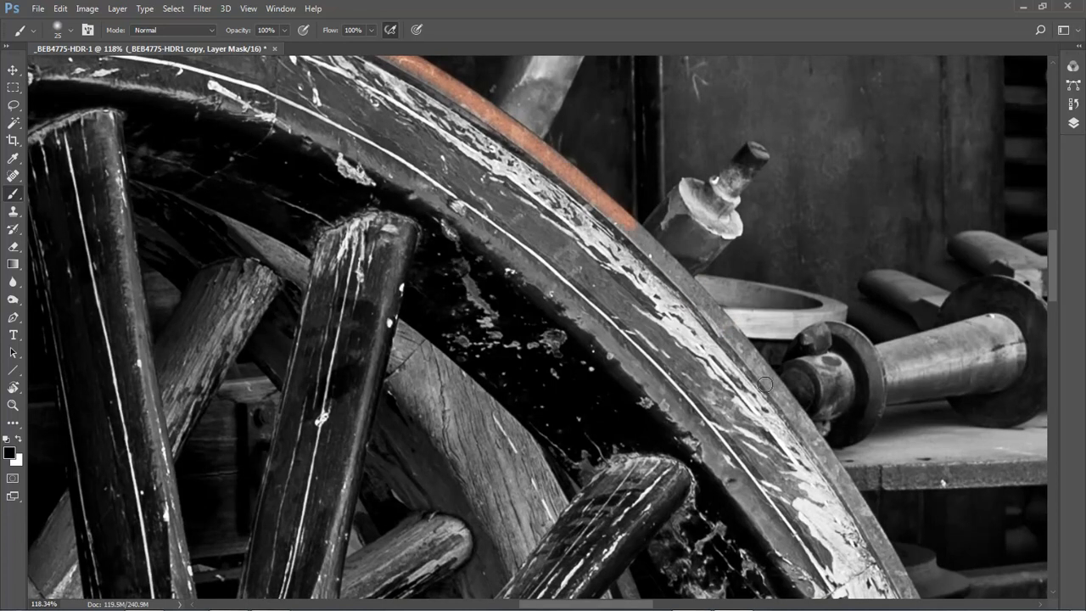
pyautogui.keyDown('shift'); pyautogui.click(797, 424); pyautogui.keyUp('shift')
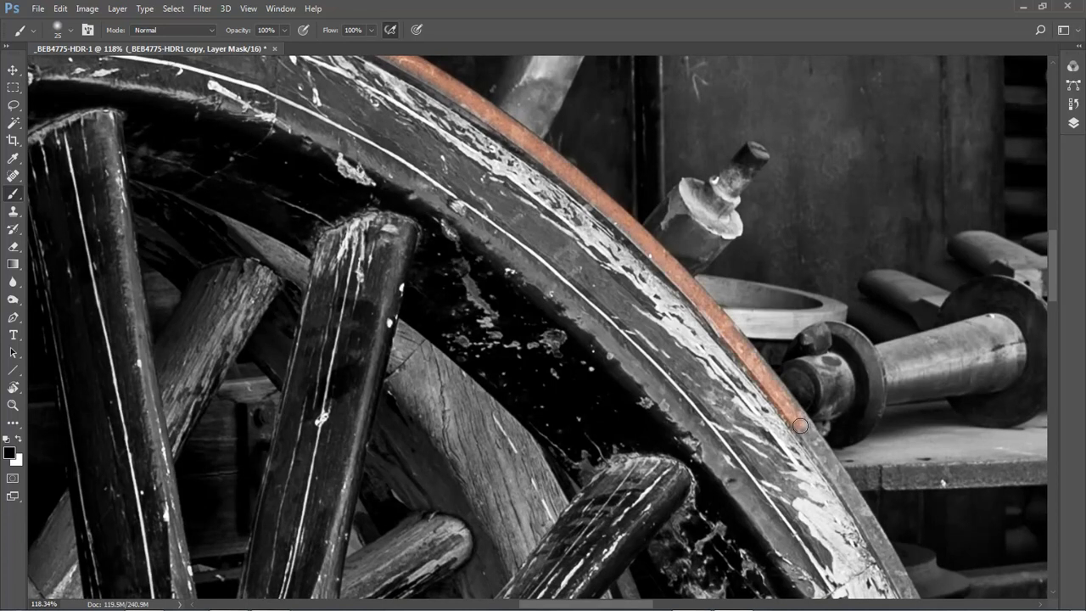
pyautogui.keyDown('shift'); pyautogui.click(852, 512); pyautogui.keyUp('shift')
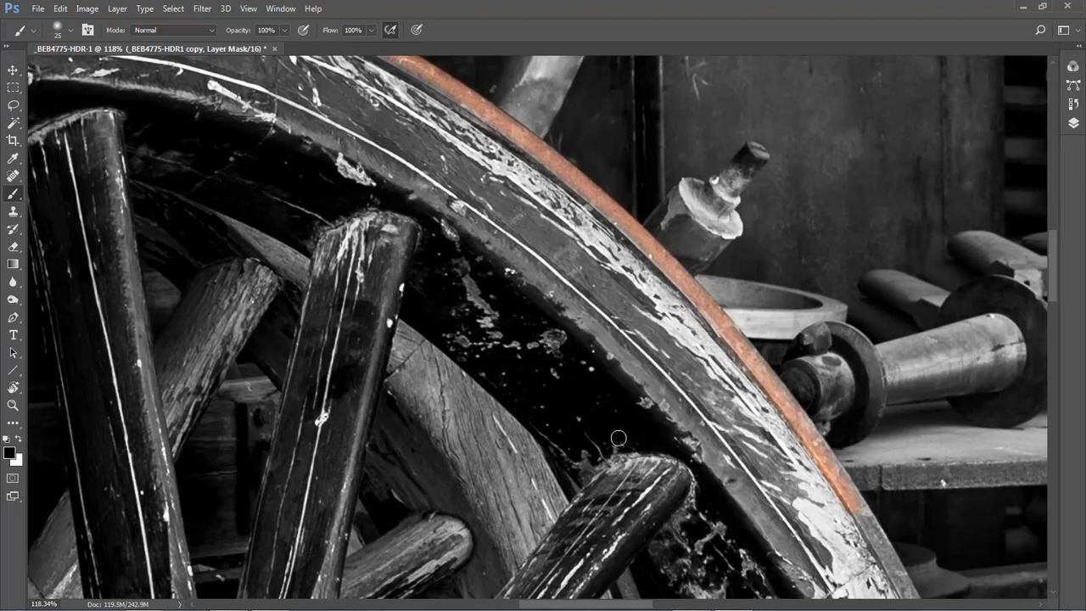
# Reveal the colour of the spoke running from the hub towards the front wheel's upper-right rim with a 60 px black mask brush
pyautogui.scroll(-5, 574, 420)
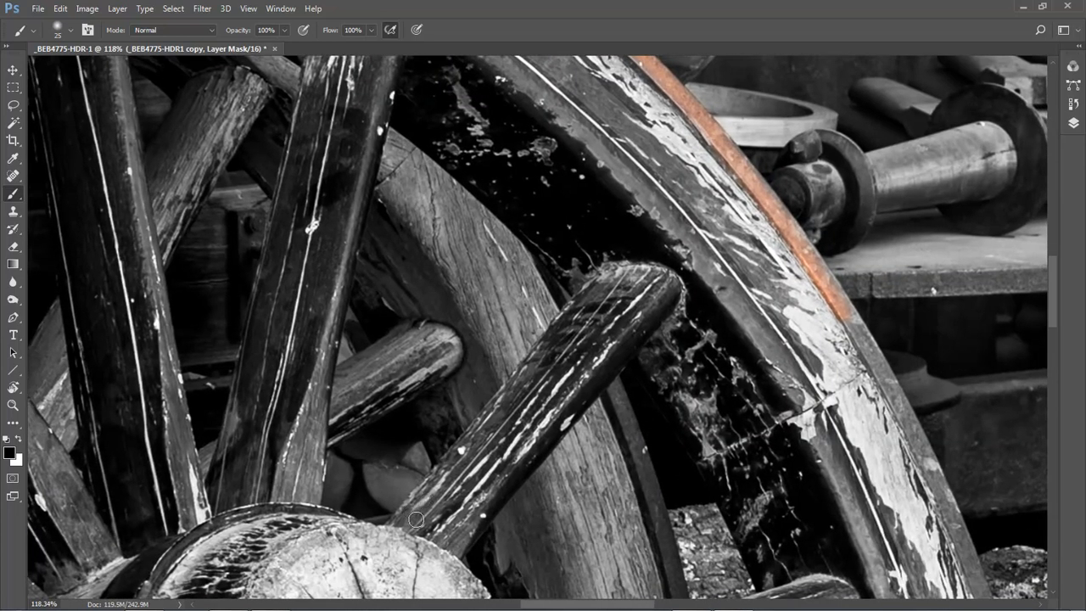
pyautogui.press(']')
pyautogui.press(']')
pyautogui.press(']')
pyautogui.press(']')
pyautogui.press(']')
pyautogui.press(']')
pyautogui.click(402, 540)
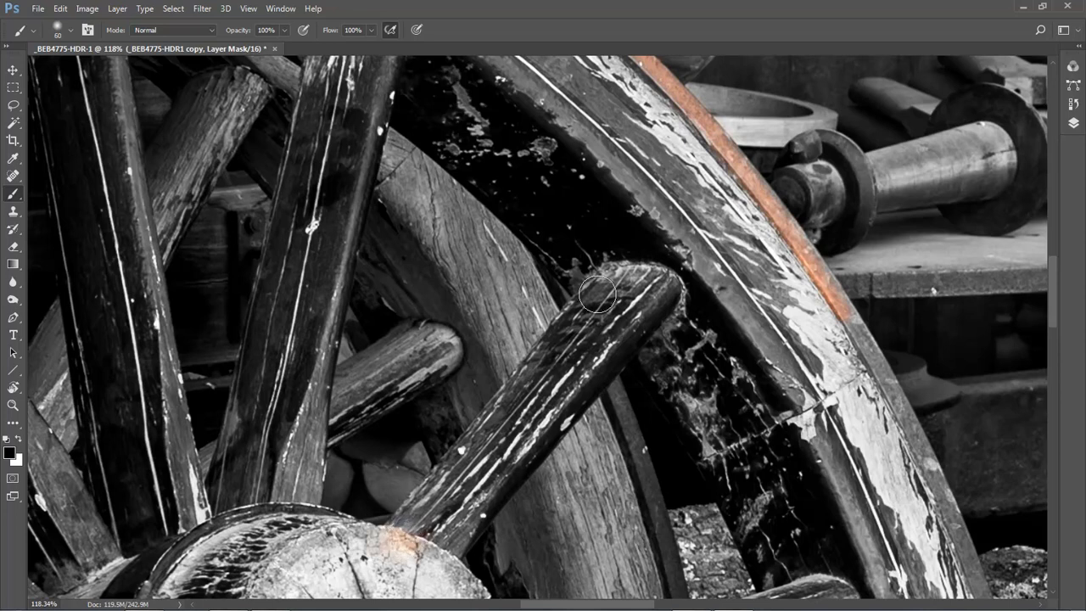
pyautogui.keyDown('shift'); pyautogui.click(609, 285); pyautogui.keyUp('shift')
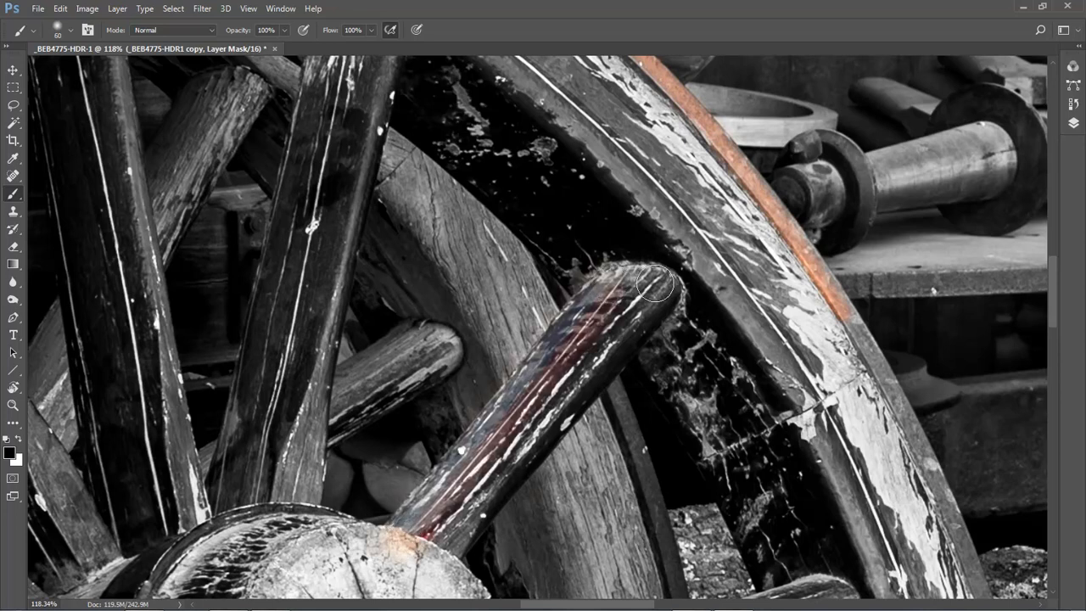
pyautogui.click(661, 289)
pyautogui.keyDown('shift'); pyautogui.click(443, 547); pyautogui.keyUp('shift')
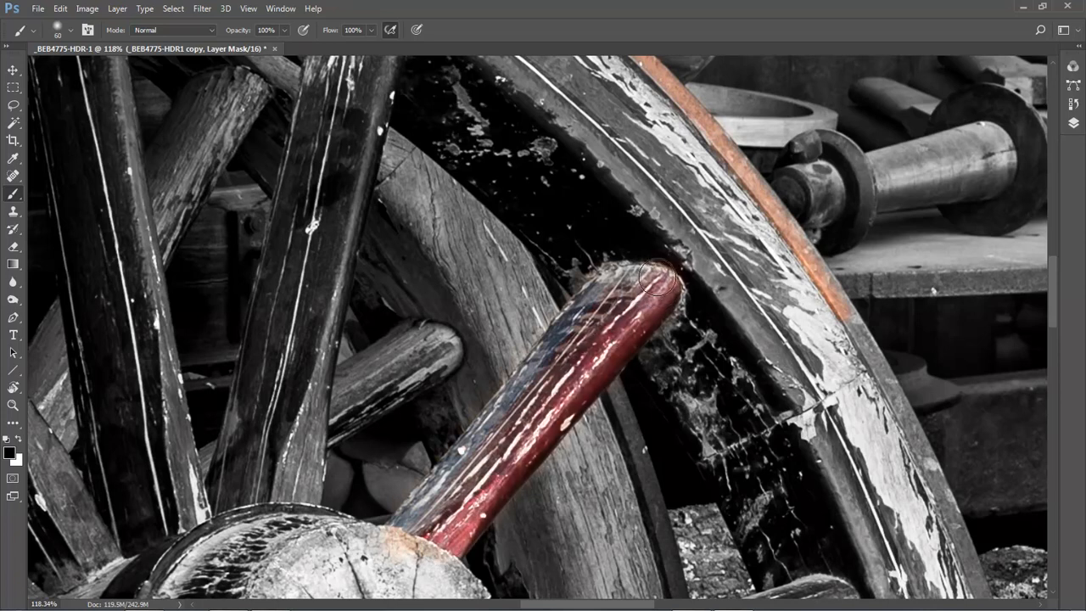
pyautogui.moveTo(658, 277); pyautogui.dragTo(648, 286)
# Reveal colour on the inner rim patch just below the coloured spoke's outer end with a 40 px black mask brush
pyautogui.press('[')
pyautogui.press('[')
pyautogui.press('[')
pyautogui.click(20, 439)
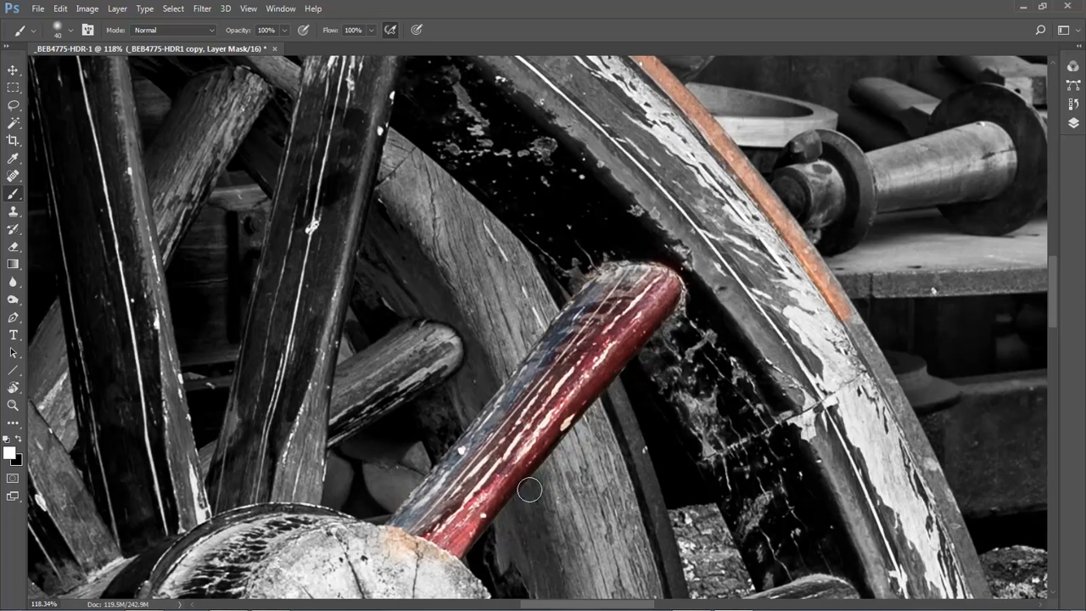
pyautogui.click(18, 439)
pyautogui.moveTo(689, 360)
pyautogui.mouseDown()
pyautogui.moveTo(659, 346)
pyautogui.moveTo(706, 437)
pyautogui.moveTo(689, 414)
pyautogui.moveTo(719, 402)
pyautogui.mouseUp()
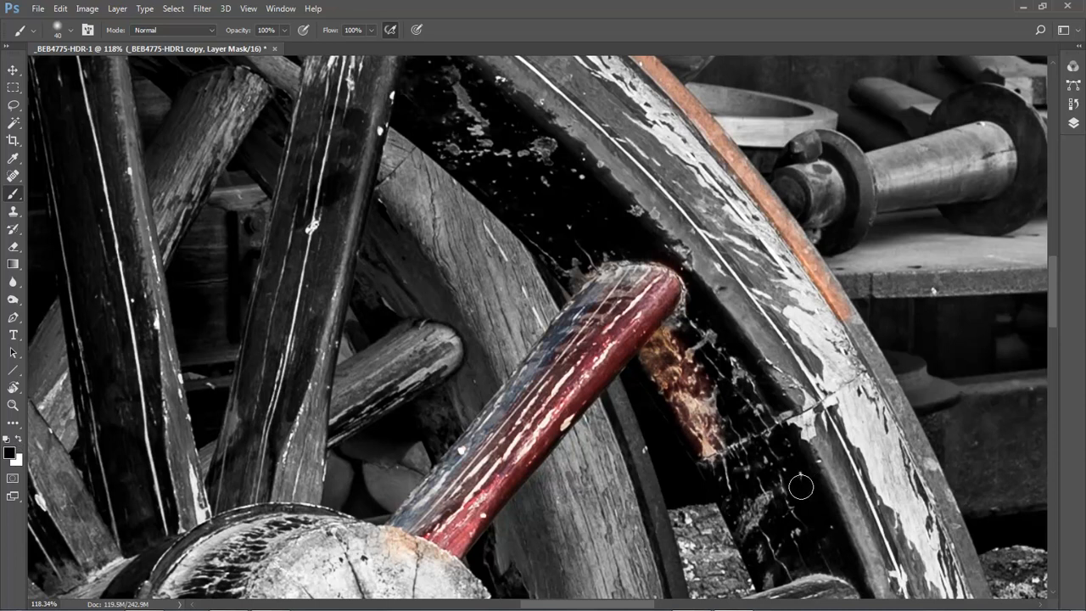
# Reveal colour across the painted face and inner side of the front wheel's upper-right rim with a 90 px black mask brush
pyautogui.press(']')
pyautogui.press(']')
pyautogui.press(']')
pyautogui.press(']')
pyautogui.press(']')
pyautogui.moveTo(537, 87)
pyautogui.mouseDown()
pyautogui.moveTo(680, 248)
pyautogui.moveTo(743, 267)
pyautogui.moveTo(819, 365)
pyautogui.moveTo(734, 429)
pyautogui.moveTo(616, 193)
pyautogui.moveTo(575, 189)
pyautogui.moveTo(585, 102)
pyautogui.moveTo(552, 99)
pyautogui.mouseUp()
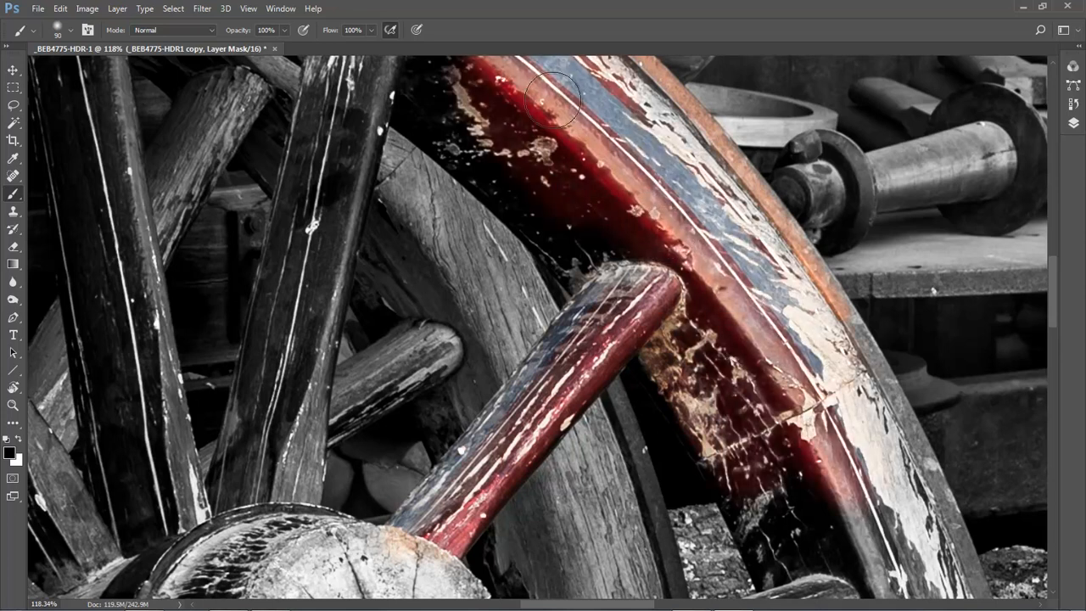
pyautogui.hotkey('ctrl', '0')
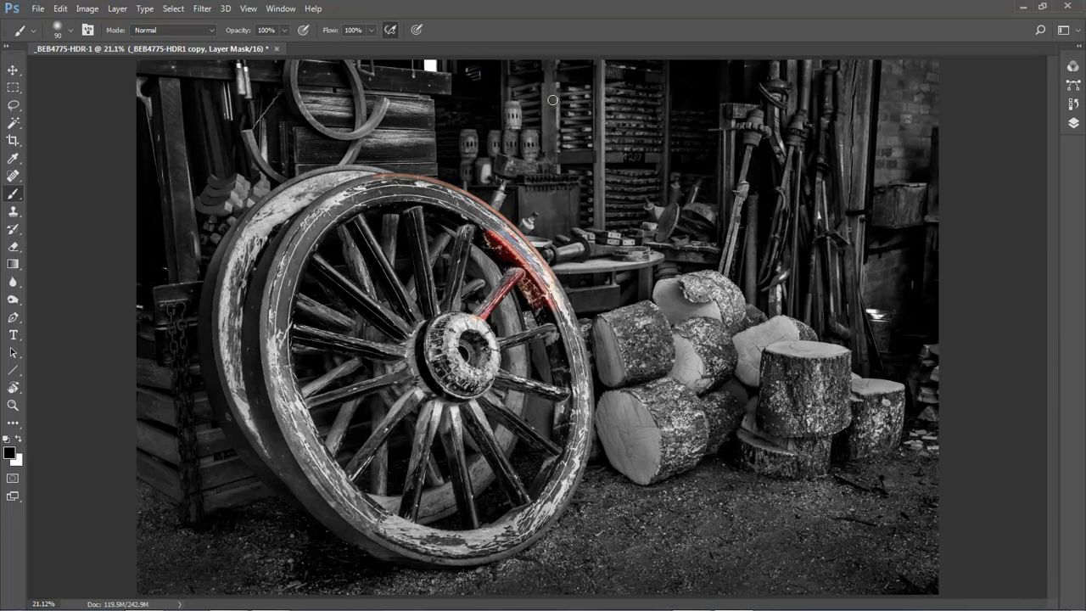
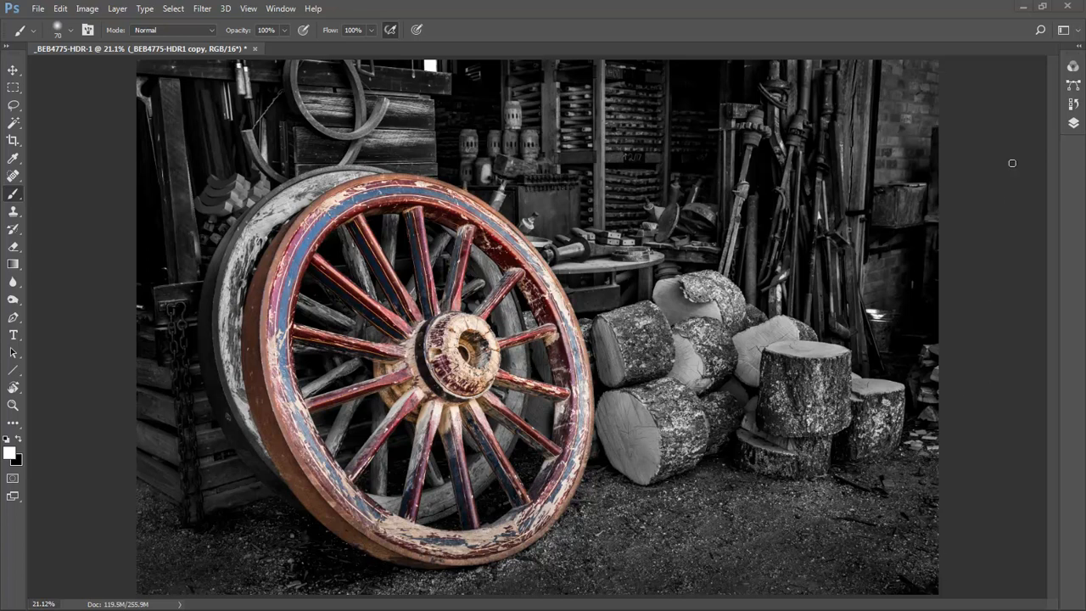
# Display the wheel's layer mask on its own and fill the gaps in the upper-right rim with a 45 px black brush
pyautogui.click(1075, 124)
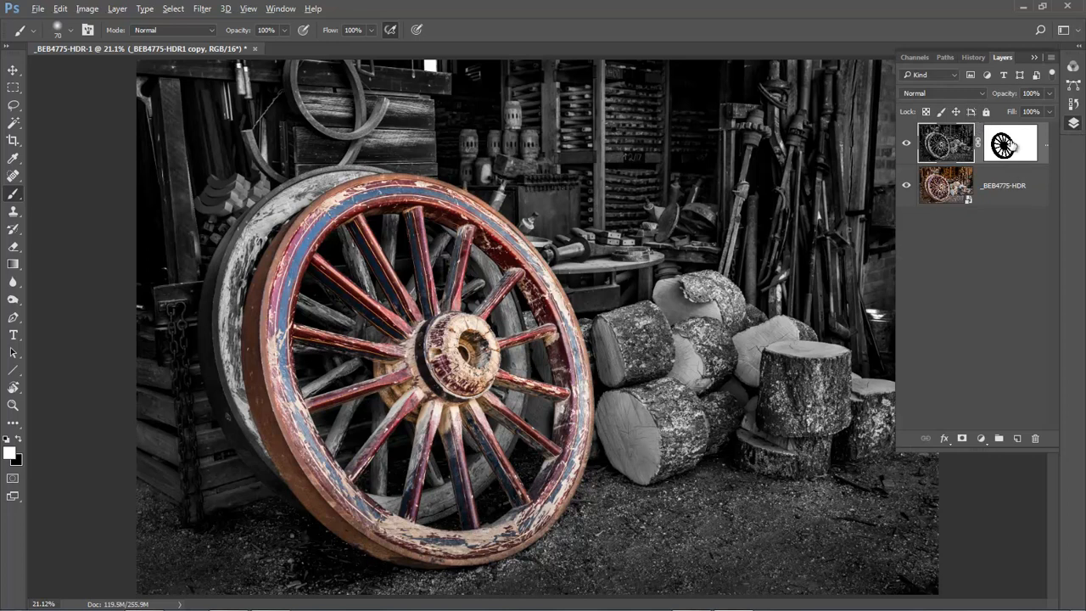
pyautogui.keyDown('alt'); pyautogui.click(1013, 146); pyautogui.keyUp('alt')
pyautogui.moveTo(480, 190); pyautogui.dragTo(651, 393)
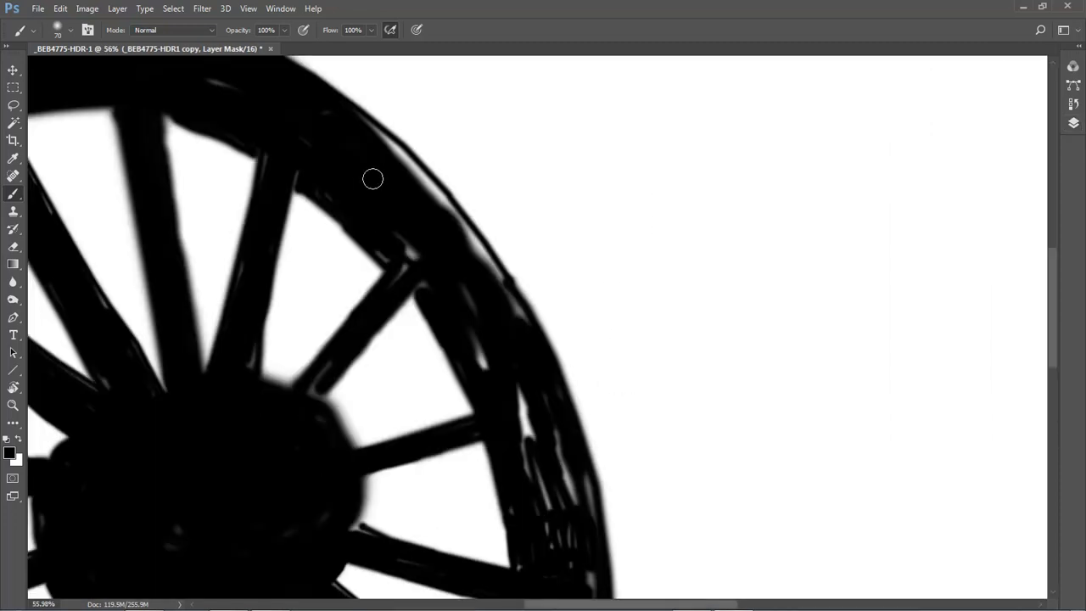
pyautogui.press('[')
pyautogui.press('[')
pyautogui.press('[')
pyautogui.moveTo(412, 167)
pyautogui.mouseDown()
pyautogui.moveTo(528, 327)
pyautogui.moveTo(516, 306)
pyautogui.moveTo(475, 312)
pyautogui.moveTo(469, 335)
pyautogui.moveTo(488, 353)
pyautogui.moveTo(550, 528)
pyautogui.moveTo(524, 448)
pyautogui.moveTo(528, 403)
pyautogui.moveTo(551, 443)
pyautogui.moveTo(568, 448)
pyautogui.moveTo(558, 415)
pyautogui.moveTo(577, 573)
pyautogui.moveTo(587, 556)
pyautogui.moveTo(582, 473)
pyautogui.moveTo(592, 538)
pyautogui.moveTo(551, 530)
pyautogui.mouseUp()
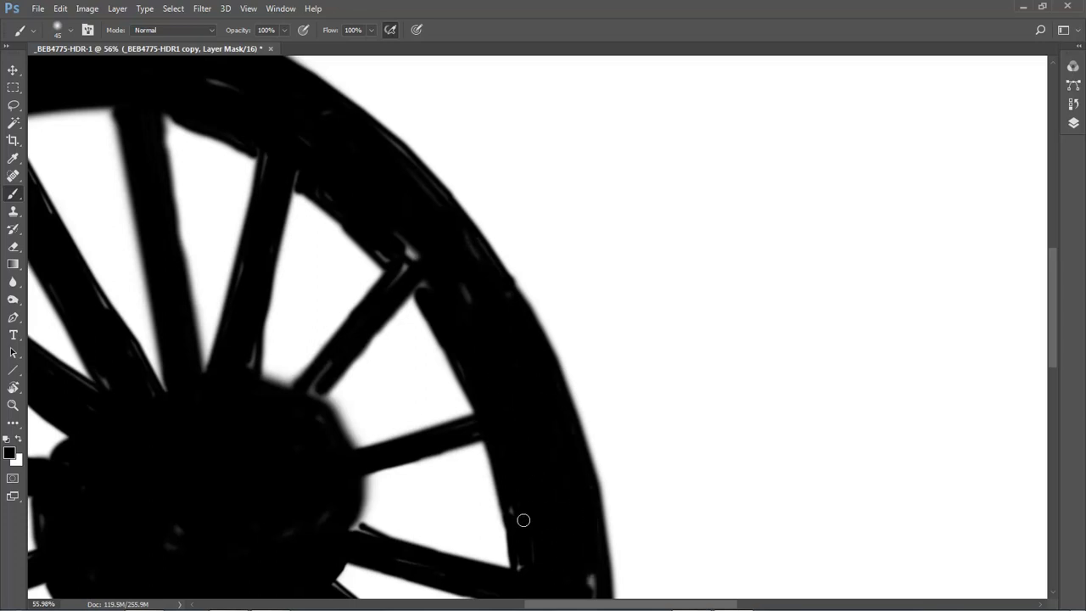
# Fill the remaining mask gaps along the upper-right spoke and where it meets the rim with black
pyautogui.moveTo(389, 235)
pyautogui.mouseDown()
pyautogui.moveTo(422, 259)
pyautogui.moveTo(411, 244)
pyautogui.moveTo(380, 312)
pyautogui.mouseUp()
pyautogui.hotkey('ctrl', 'z')
pyautogui.moveTo(385, 252)
pyautogui.mouseDown()
pyautogui.moveTo(397, 266)
pyautogui.moveTo(363, 339)
pyautogui.moveTo(298, 415)
pyautogui.mouseUp()
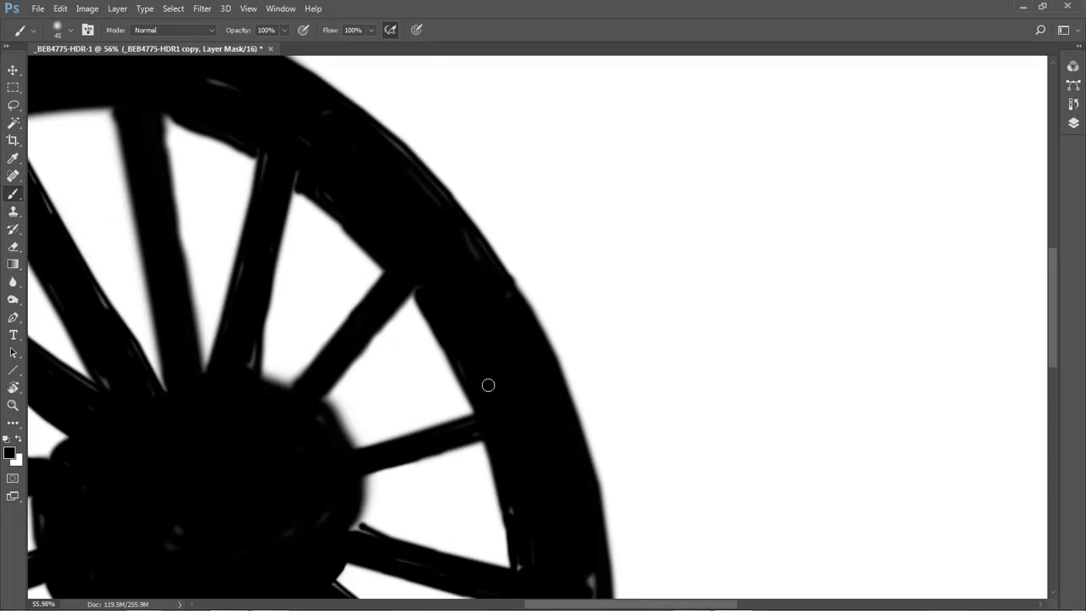
# Return from the mask-only display to the normal composite image, showing the whole photo
pyautogui.click(1073, 123)
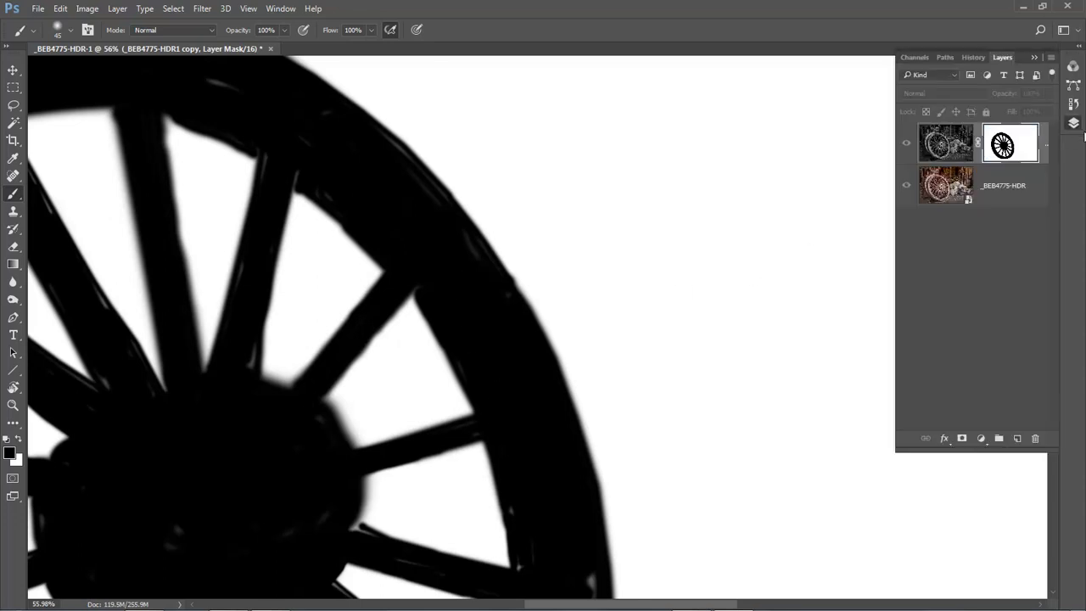
pyautogui.click(908, 145)
pyautogui.click(922, 29)
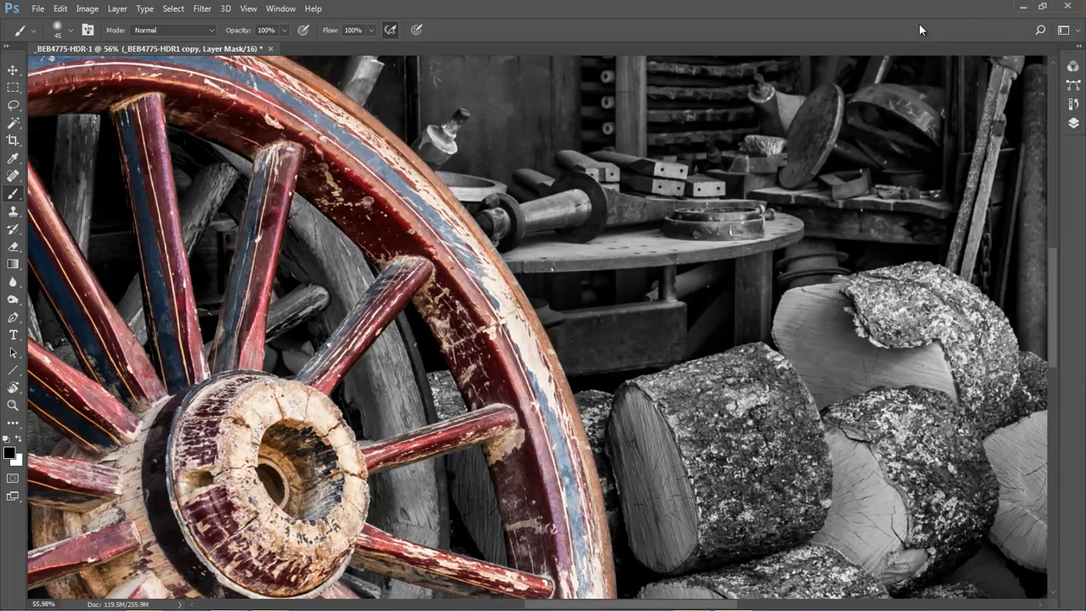
pyautogui.hotkey('ctrl', '0')
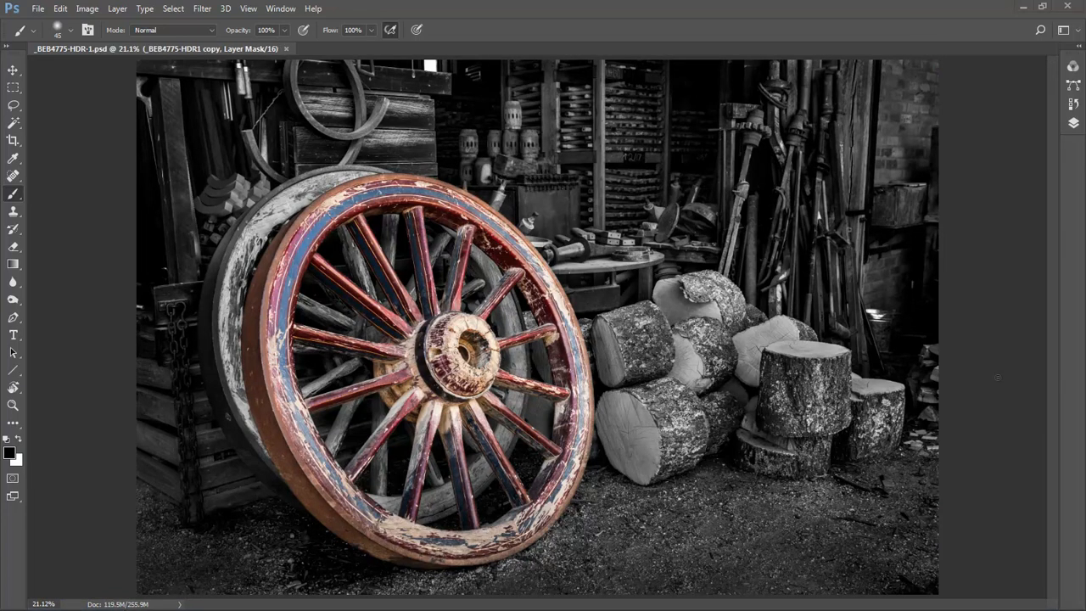
# Reopen the colour _BEB4775-HDR smart object in Camera Raw and set Vibrance to +46
pyautogui.click(1079, 48)
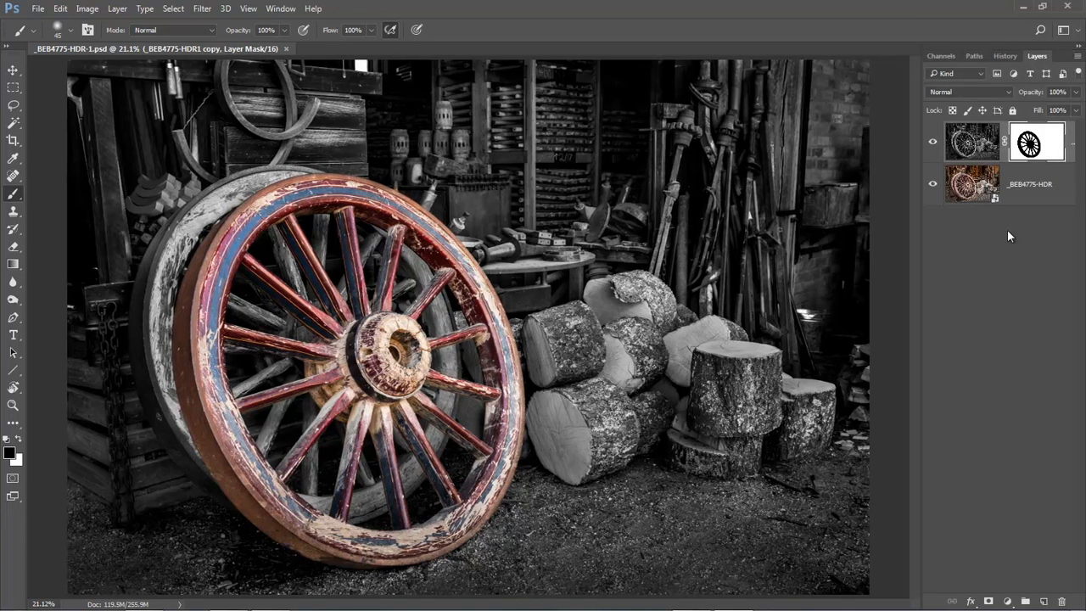
pyautogui.click(973, 185)
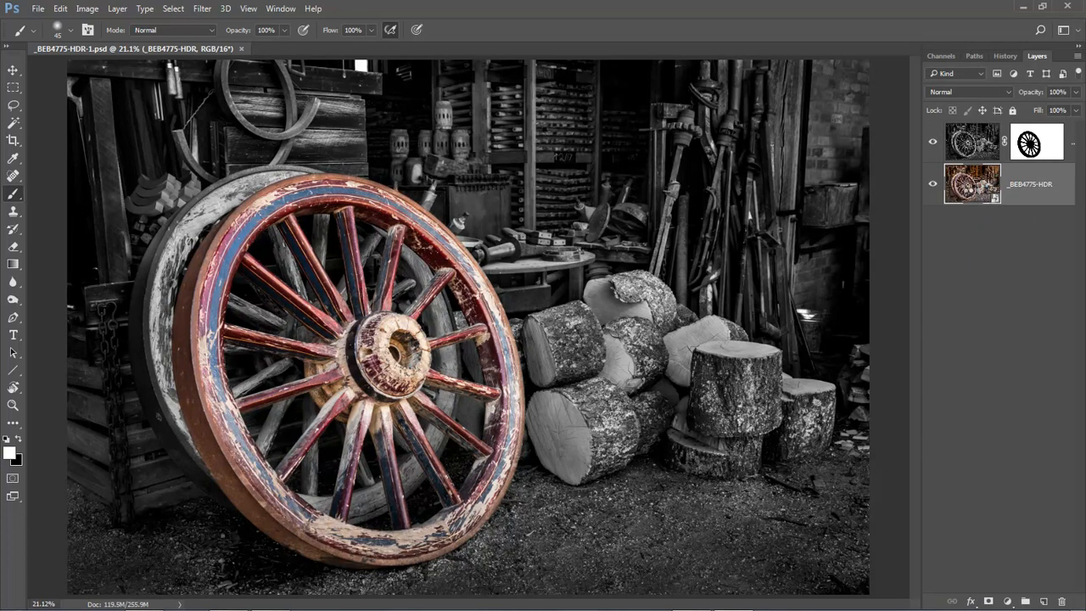
pyautogui.doubleClick(972, 185)
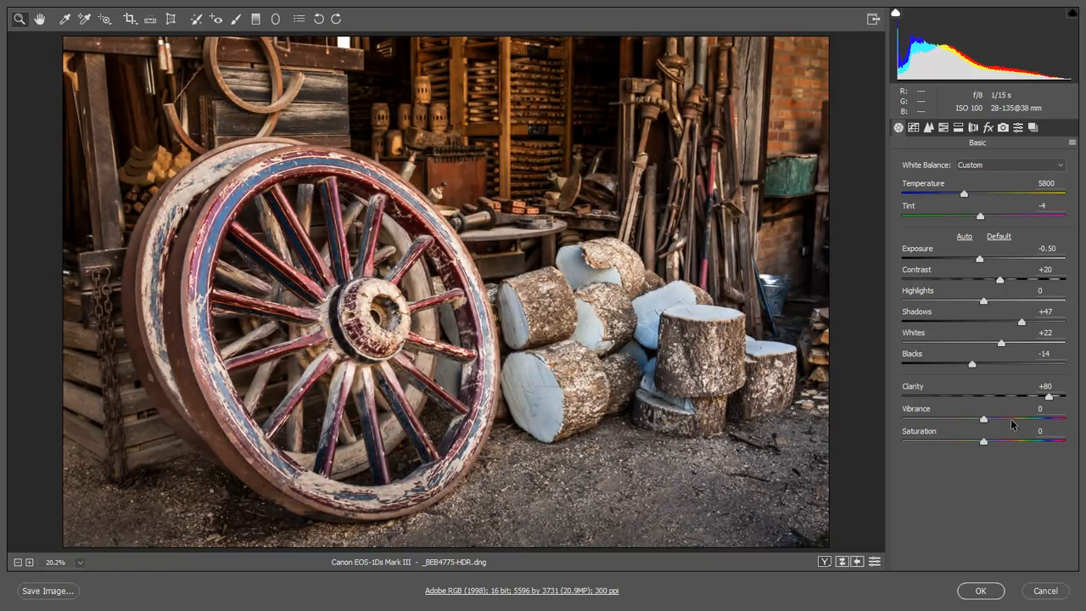
pyautogui.click(1011, 419)
pyautogui.moveTo(1010, 421); pyautogui.dragTo(1021, 421)
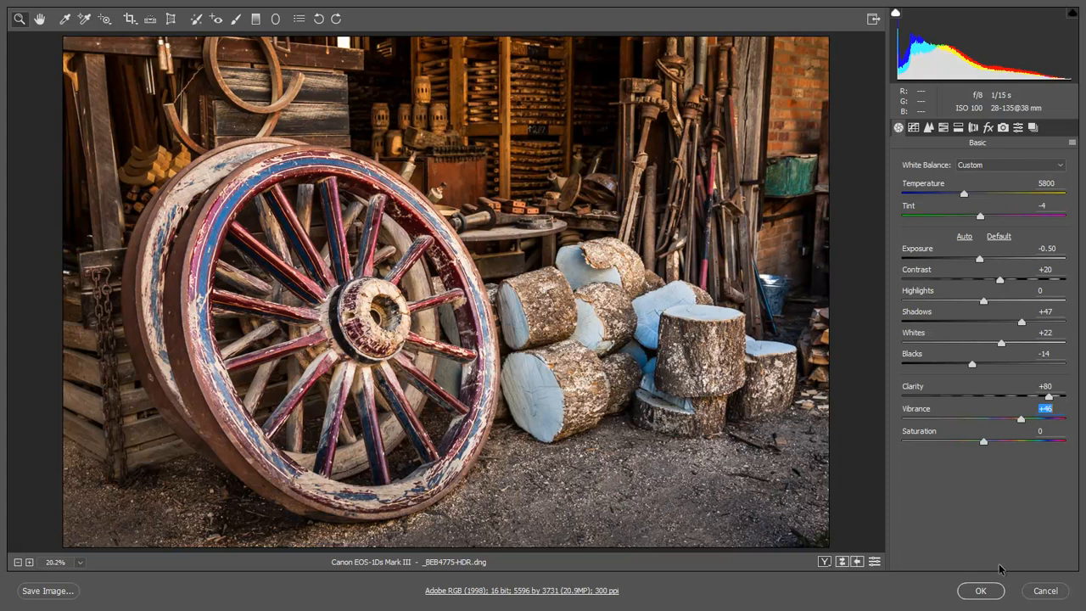
pyautogui.click(981, 590)
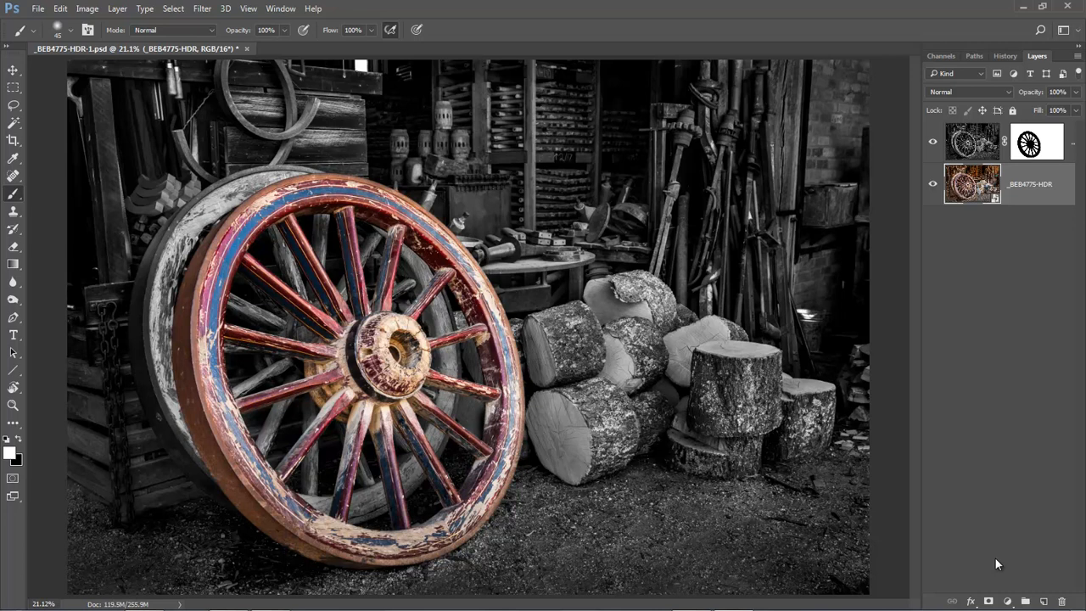
# Open the masked black-and-white layer's image in the Silver Efex Pro 2 filter of the Nik Collection
pyautogui.click(975, 141)
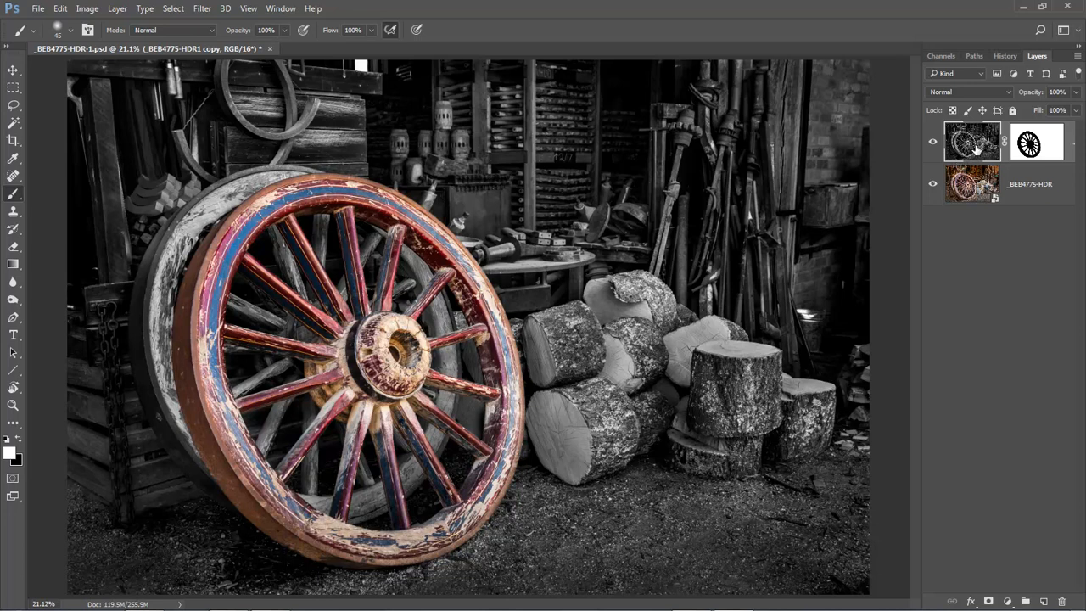
pyautogui.click(203, 10)
pyautogui.moveTo(265, 341)
pyautogui.moveTo(257, 359)
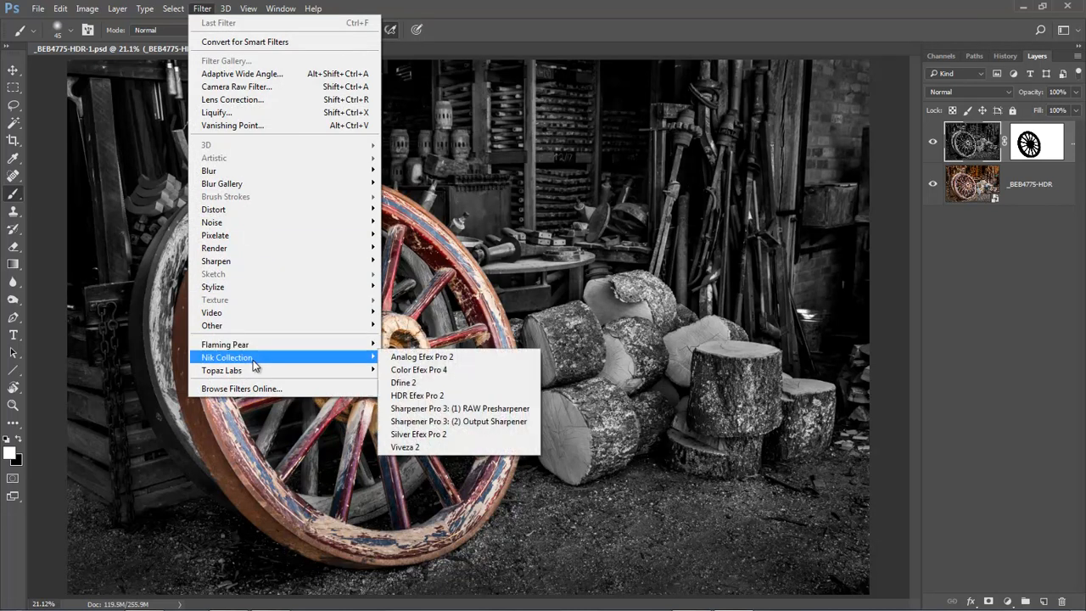
pyautogui.click(419, 435)
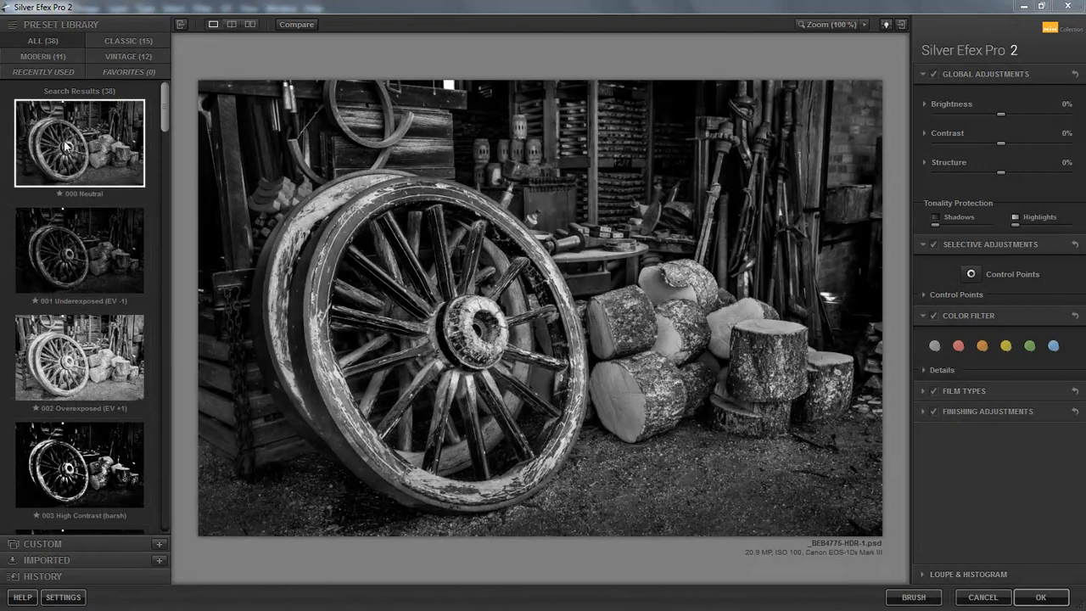
# Compare the presets 005 High Structure (harsh) and 006 High Structure (smooth), and apply 006 to the photo
pyautogui.moveTo(164, 110); pyautogui.dragTo(158, 157)
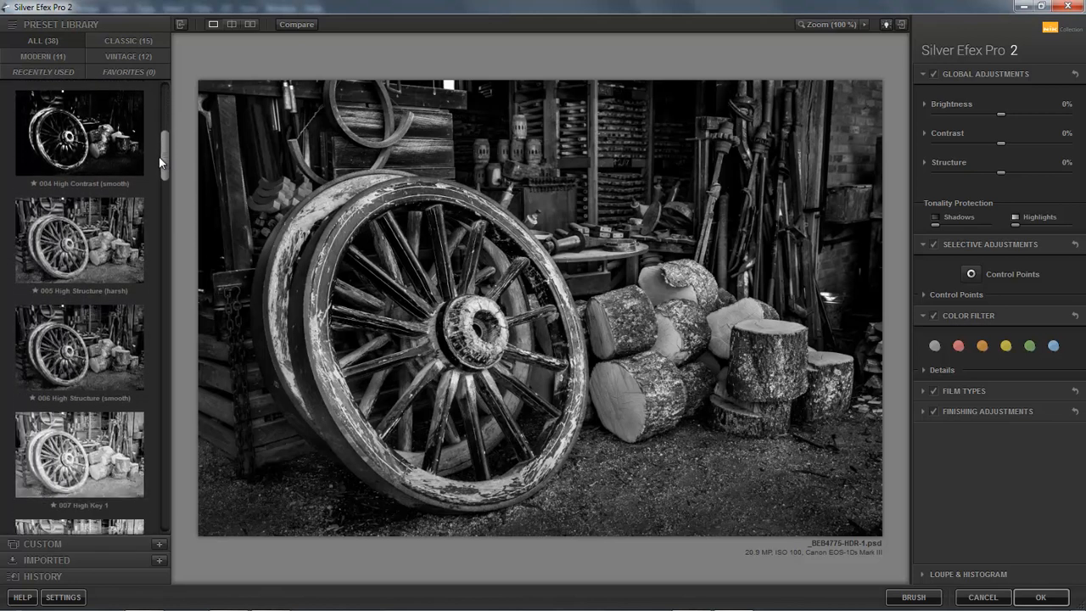
pyautogui.click(84, 234)
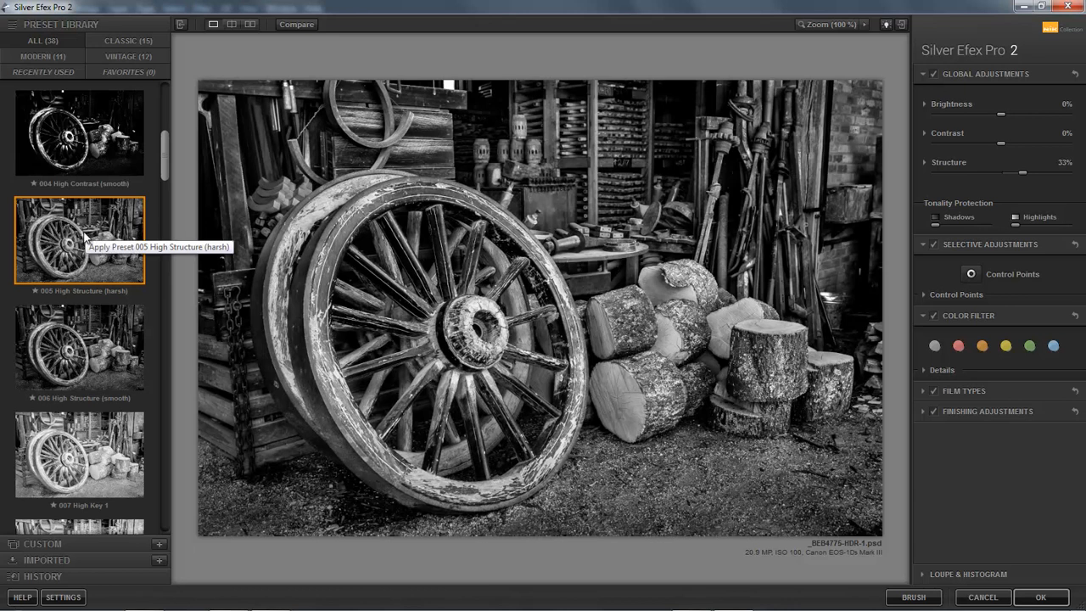
pyautogui.click(94, 357)
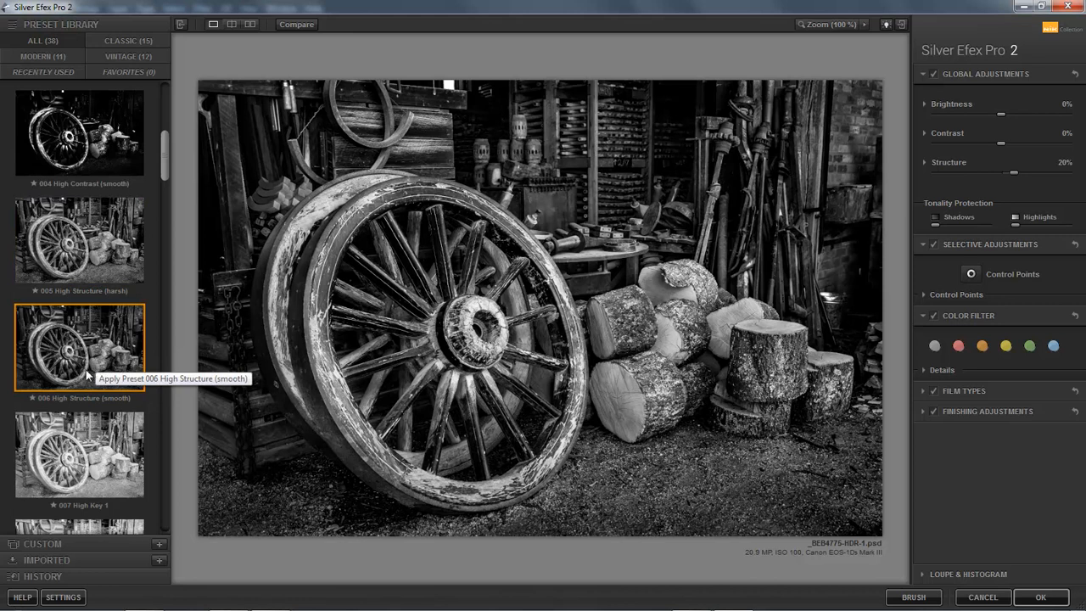
pyautogui.click(102, 243)
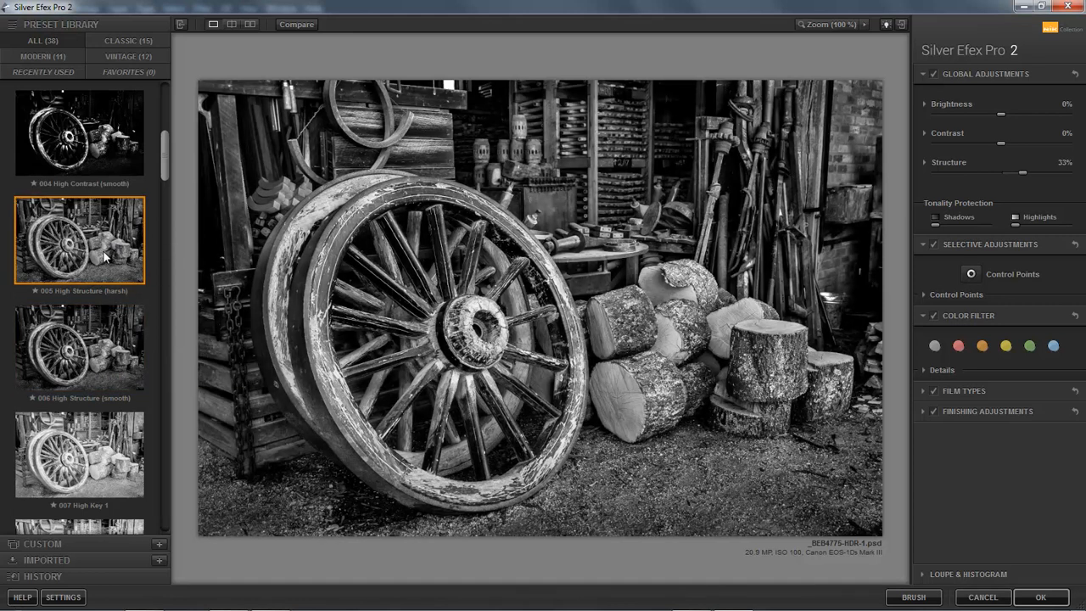
pyautogui.click(96, 348)
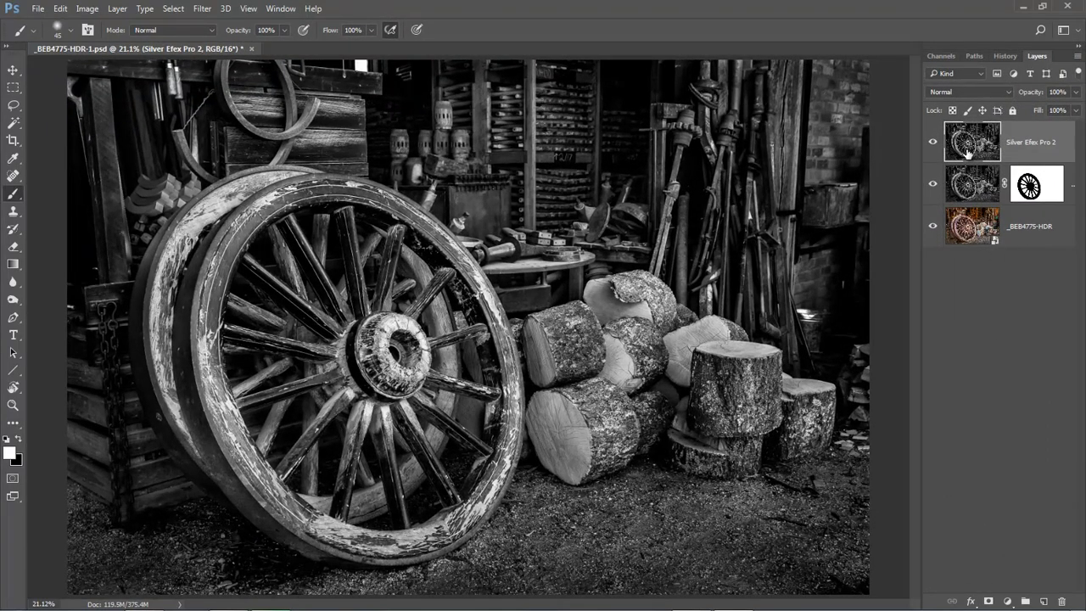
# Disable the wheel mask on the middle layer and compare the image with the Silver Efex Pro 2 layer hidden and shown
pyautogui.click(934, 147)
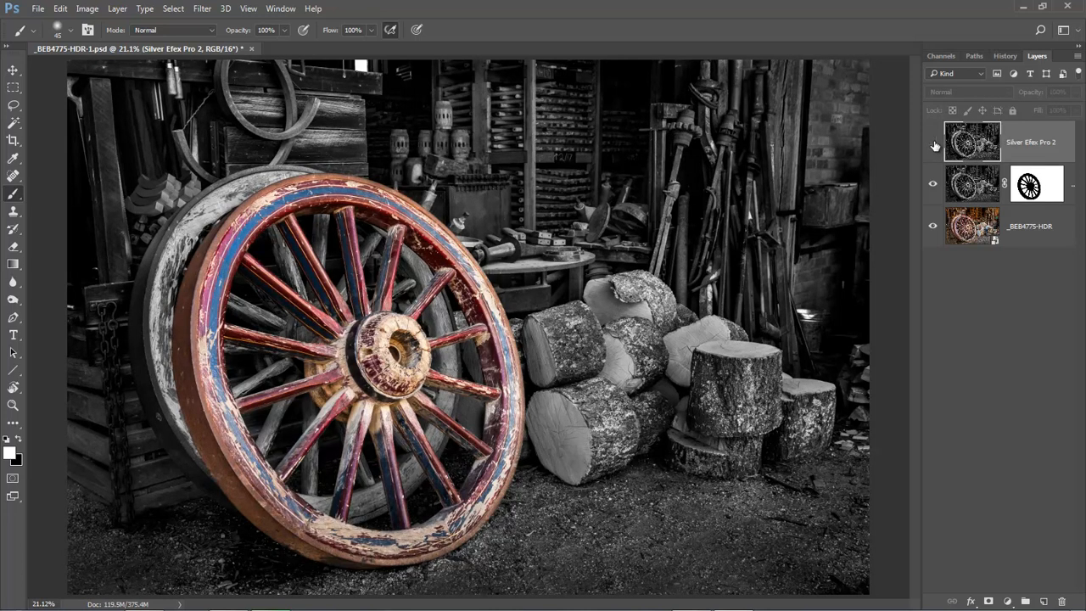
pyautogui.click(934, 146)
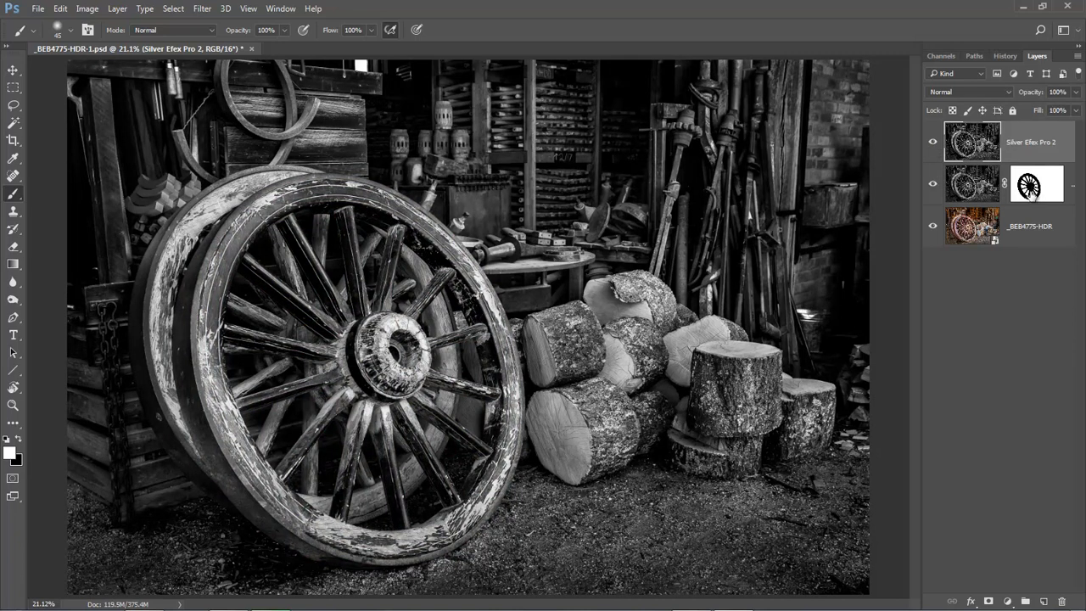
pyautogui.keyDown('shift'); pyautogui.click(1031, 192); pyautogui.keyUp('shift')
pyautogui.click(933, 143)
pyautogui.click(935, 144)
pyautogui.click(937, 150)
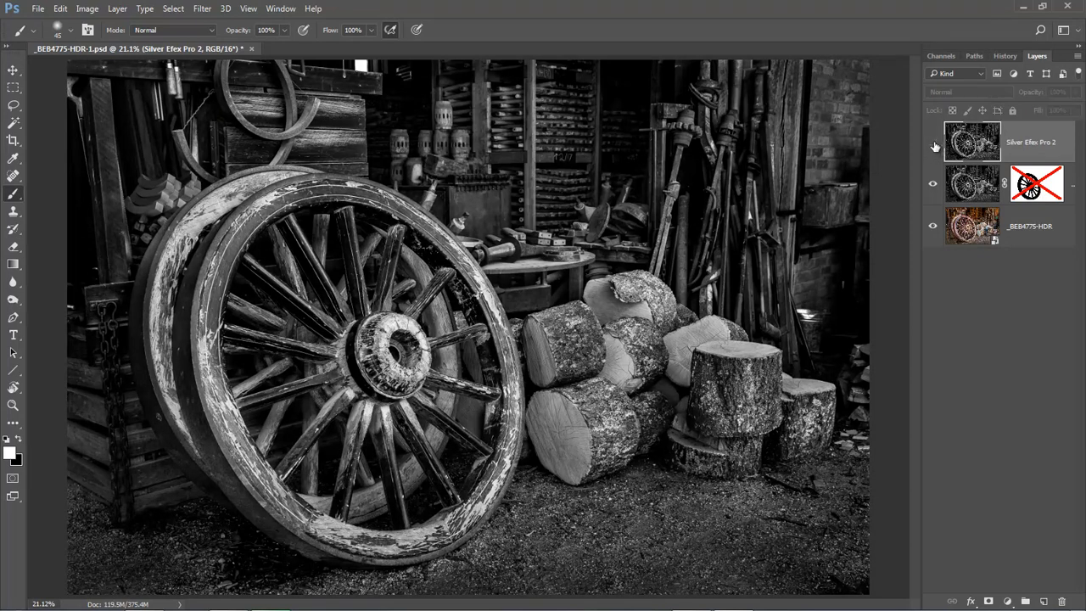
pyautogui.click(934, 144)
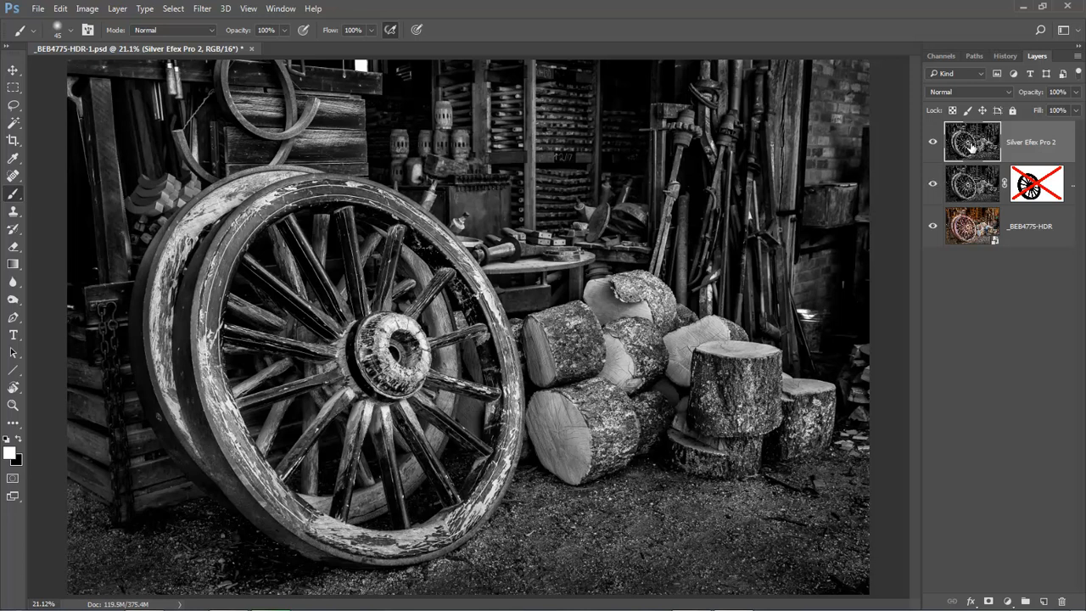
# Run Silver Efex Pro 2 on the masked black-and-white layer with the 005 High Structure (harsh) preset
pyautogui.click(972, 183)
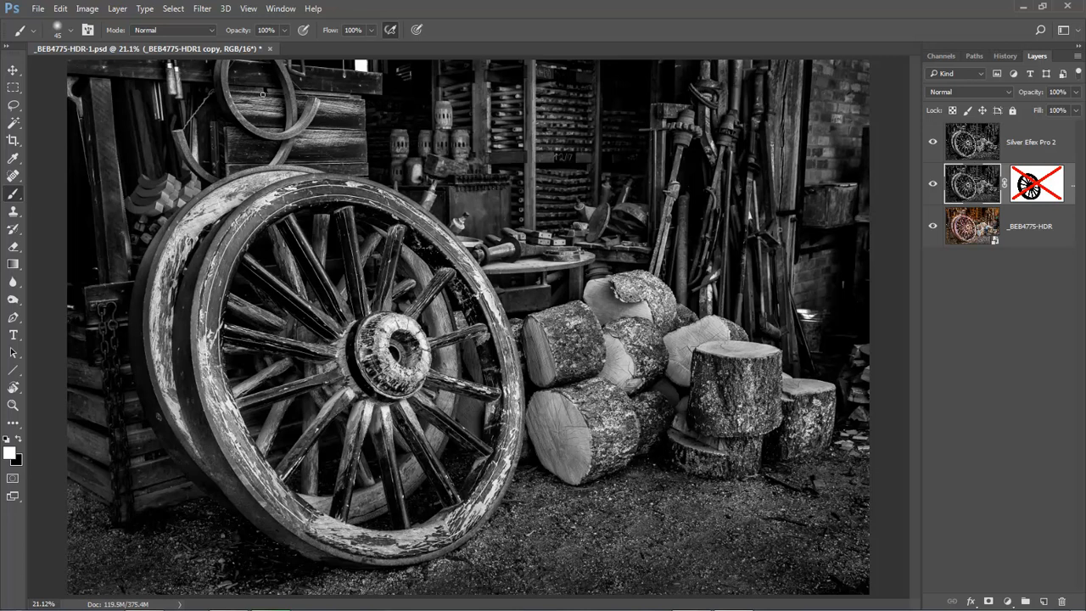
pyautogui.click(203, 9)
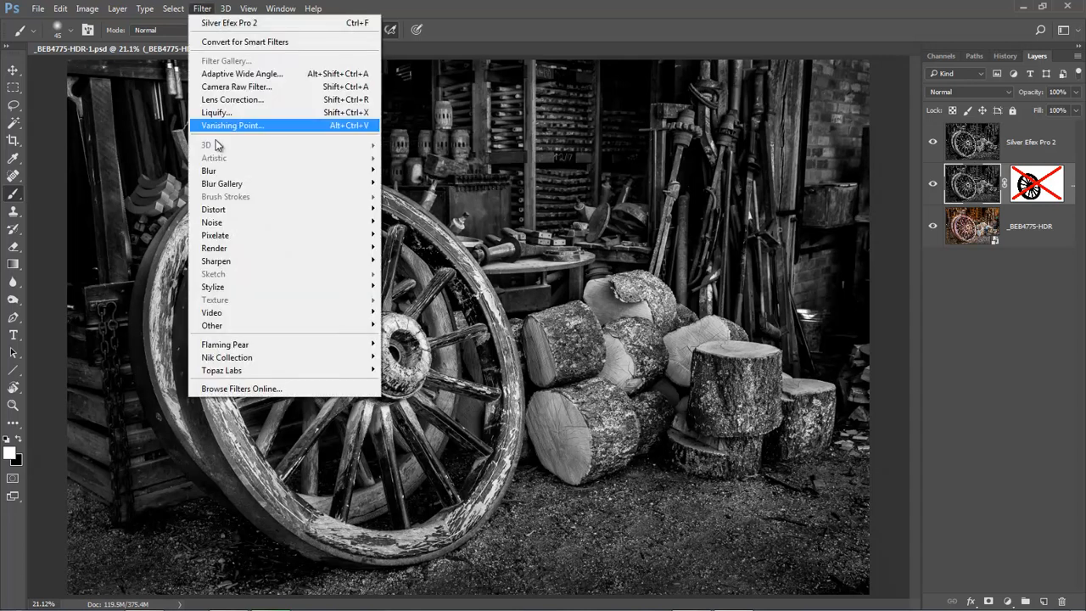
pyautogui.moveTo(238, 360)
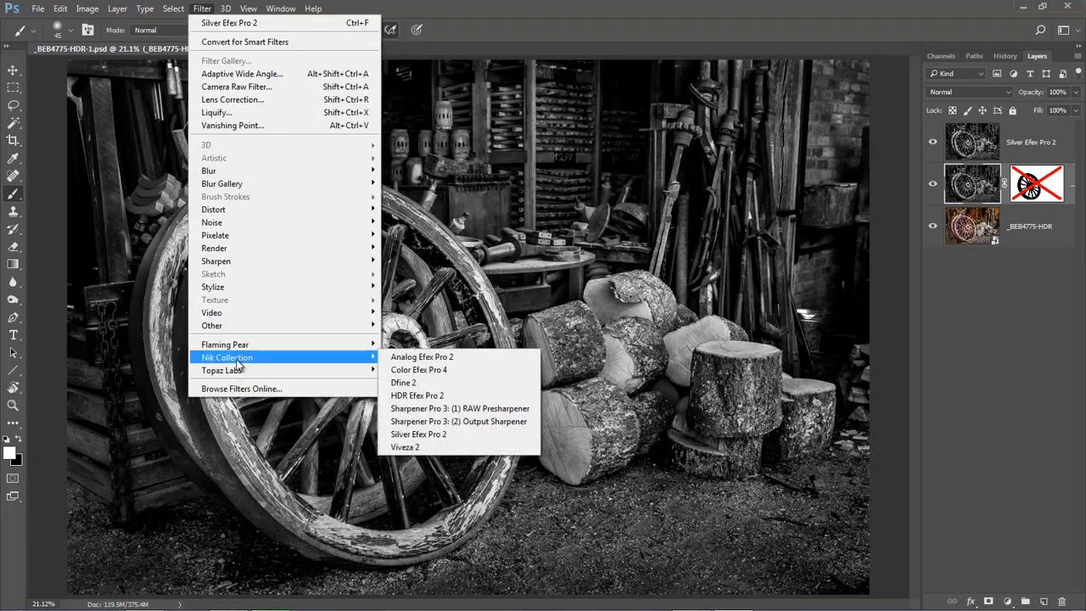
pyautogui.click(442, 433)
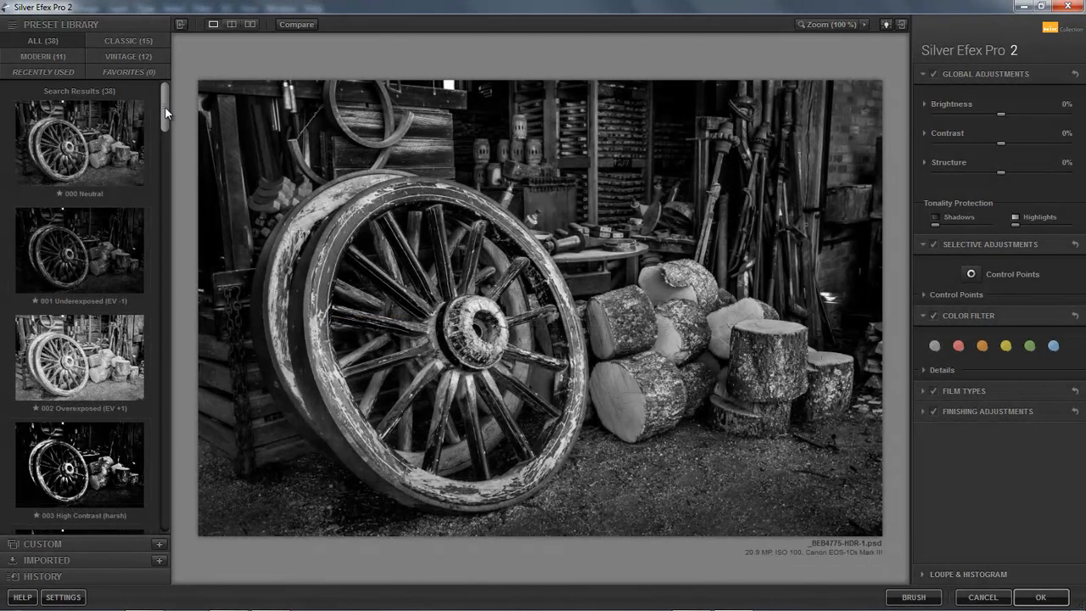
pyautogui.moveTo(165, 106); pyautogui.dragTo(166, 158)
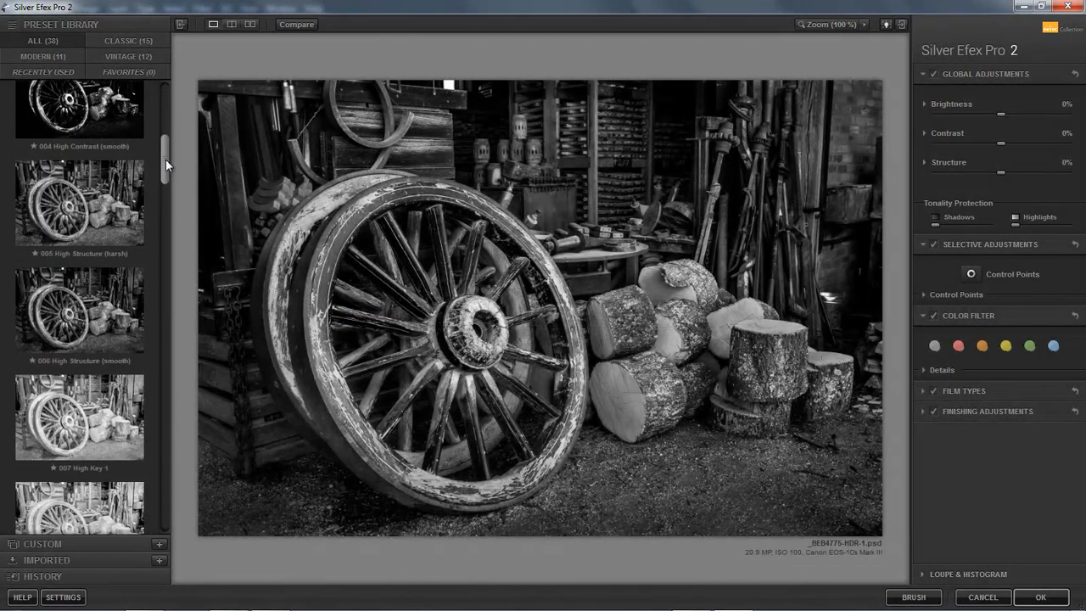
pyautogui.click(96, 204)
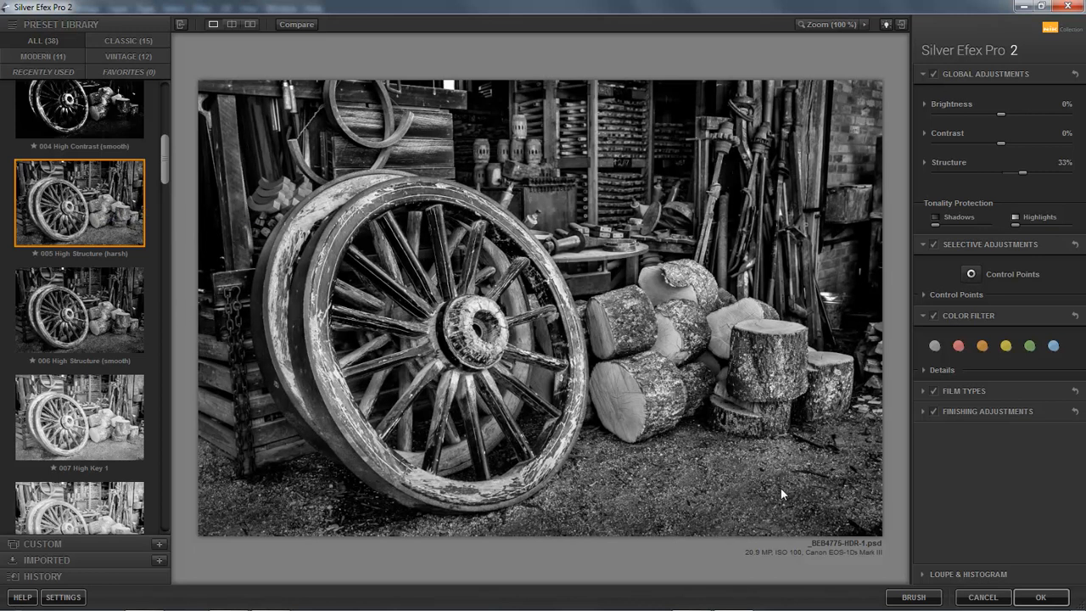
pyautogui.click(1040, 598)
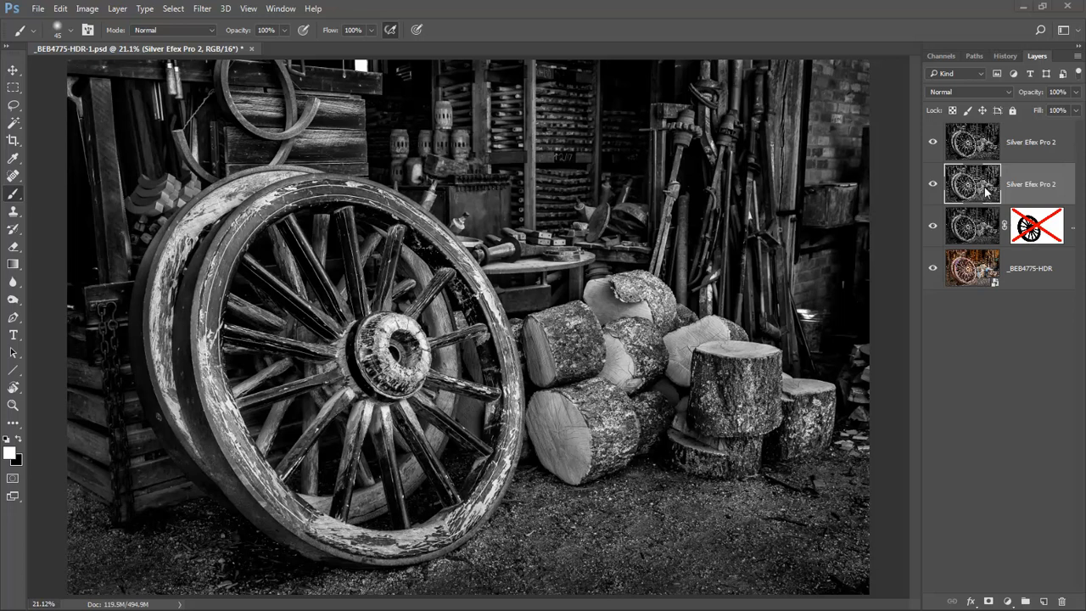
# Hide the top Silver Efex Pro 2 layer and compare the image with the second Silver Efex Pro 2 layer hidden and shown
pyautogui.click(933, 144)
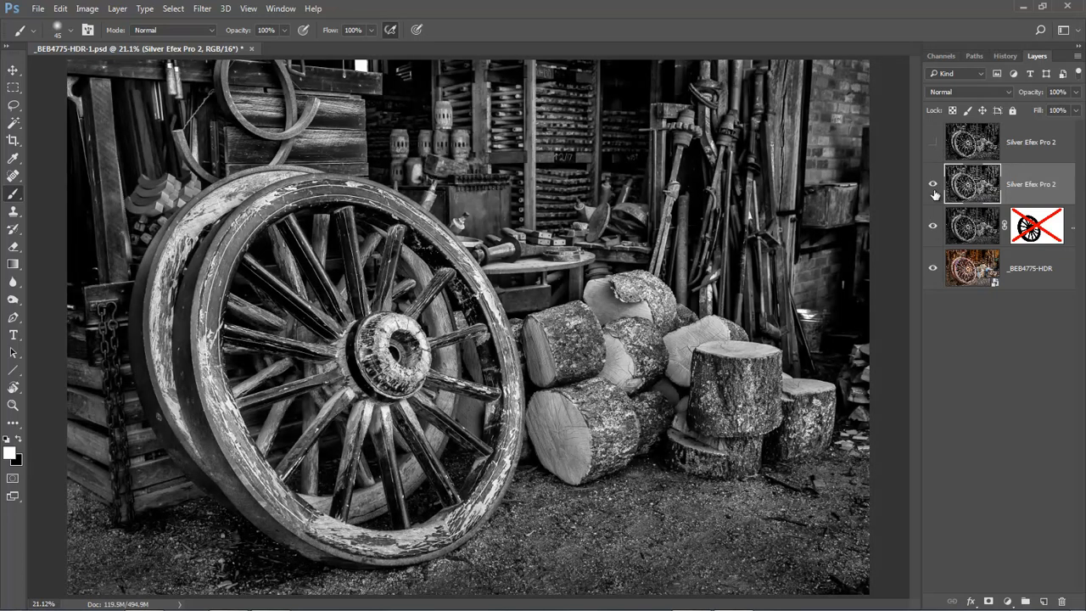
pyautogui.click(934, 185)
pyautogui.click(932, 186)
pyautogui.click(933, 187)
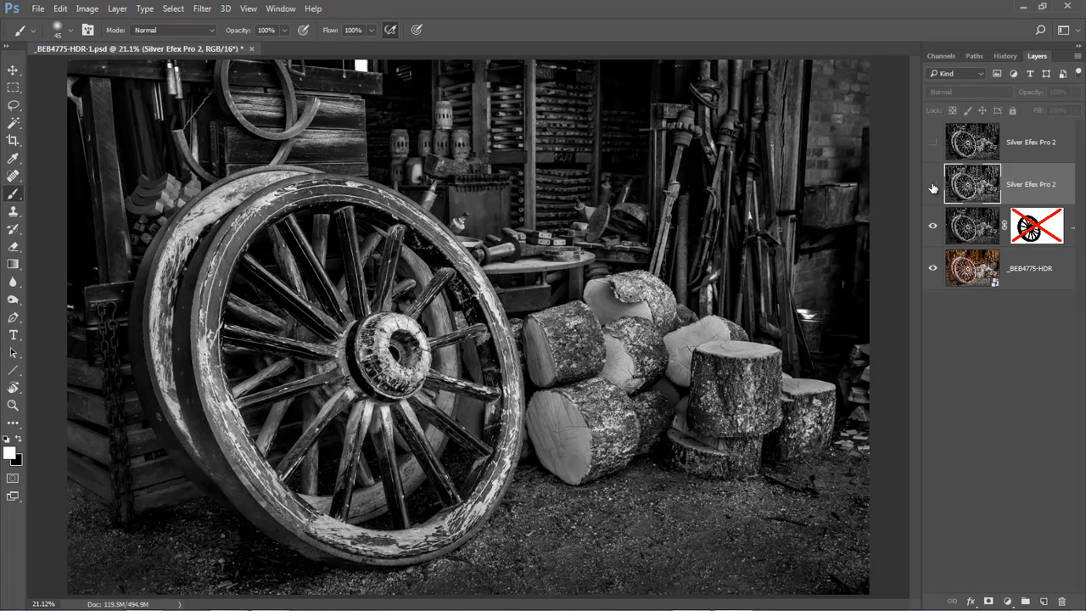
pyautogui.click(934, 186)
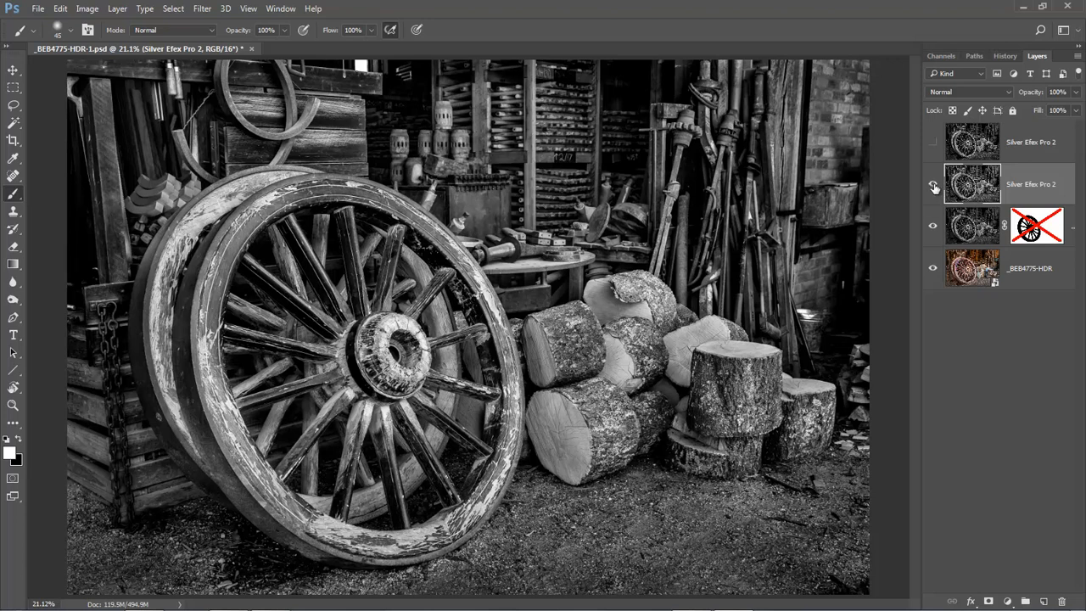
pyautogui.click(932, 186)
pyautogui.click(933, 185)
# Delete the hidden top Silver Efex Pro 2 layer and put the re-enabled wheel mask on both remaining black-and-white layers
pyautogui.keyDown('shift'); pyautogui.click(1039, 229); pyautogui.keyUp('shift')
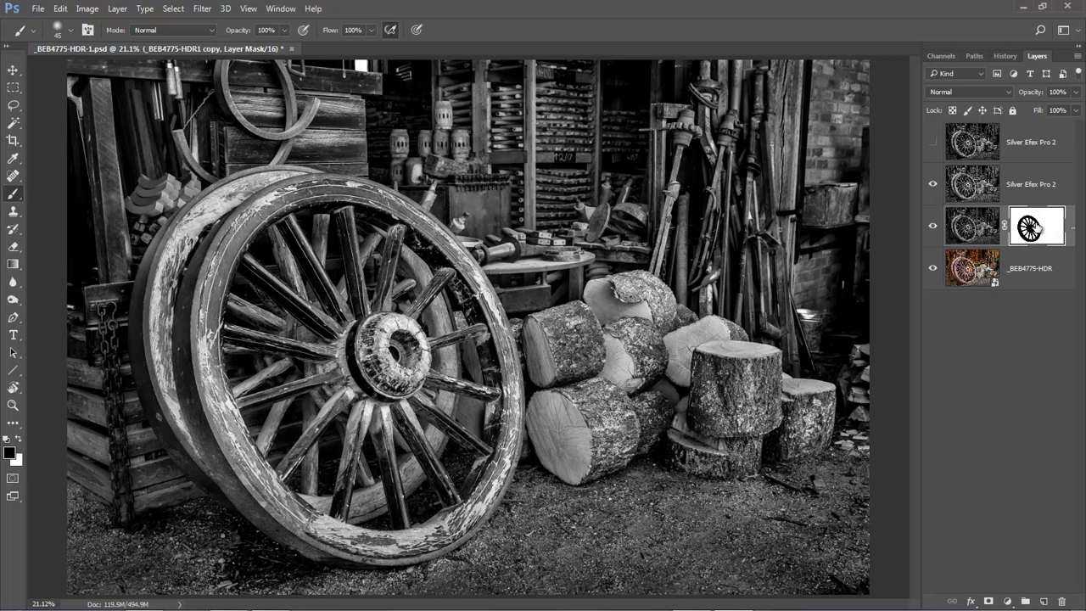
pyautogui.moveTo(1033, 143); pyautogui.dragTo(1061, 601)
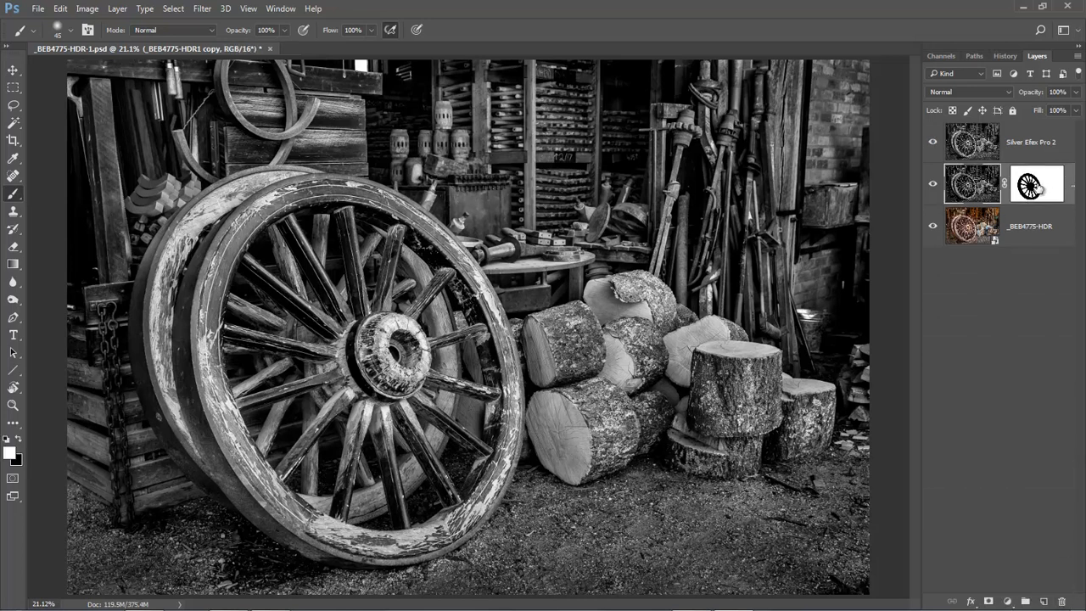
pyautogui.moveTo(1039, 188); pyautogui.dragTo(1035, 146)
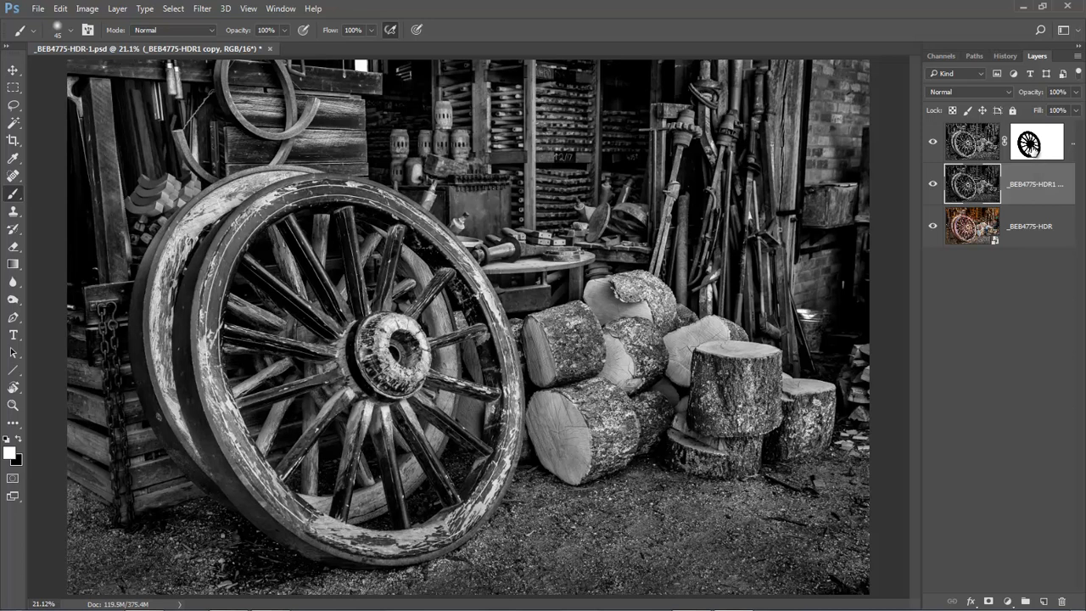
pyautogui.moveTo(1032, 153); pyautogui.dragTo(1040, 190)
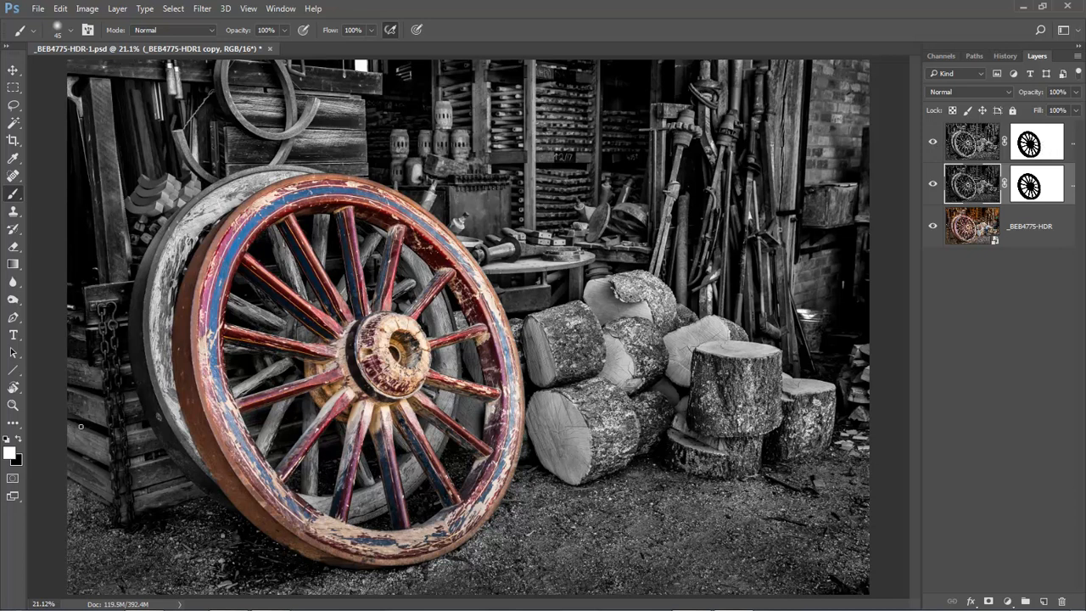
# Paint black on the Silver Efex Pro 2 layer's mask around the photo's outer areas with a 700 px brush at 10% flow
pyautogui.click(1050, 143)
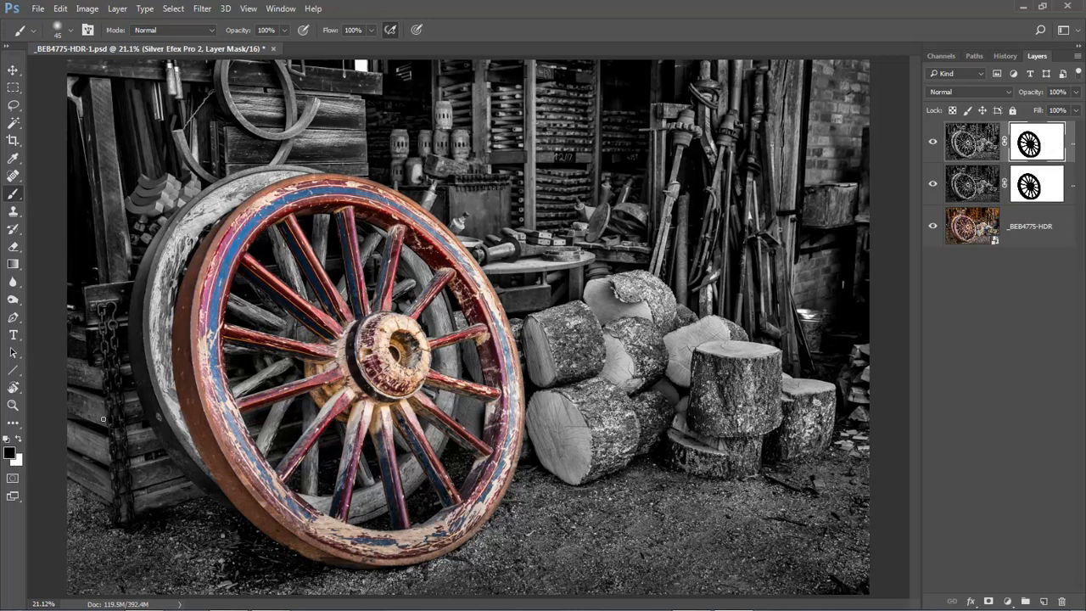
pyautogui.press(']')
pyautogui.press(']')
pyautogui.press(']')
pyautogui.press(']')
pyautogui.press(']')
pyautogui.press(']')
pyautogui.press(']')
pyautogui.press(']')
pyautogui.press(']')
pyautogui.press(']')
pyautogui.press(']')
pyautogui.press(']')
pyautogui.press(']')
pyautogui.press(']')
pyautogui.press(']')
pyautogui.hotkey('shift', '1')
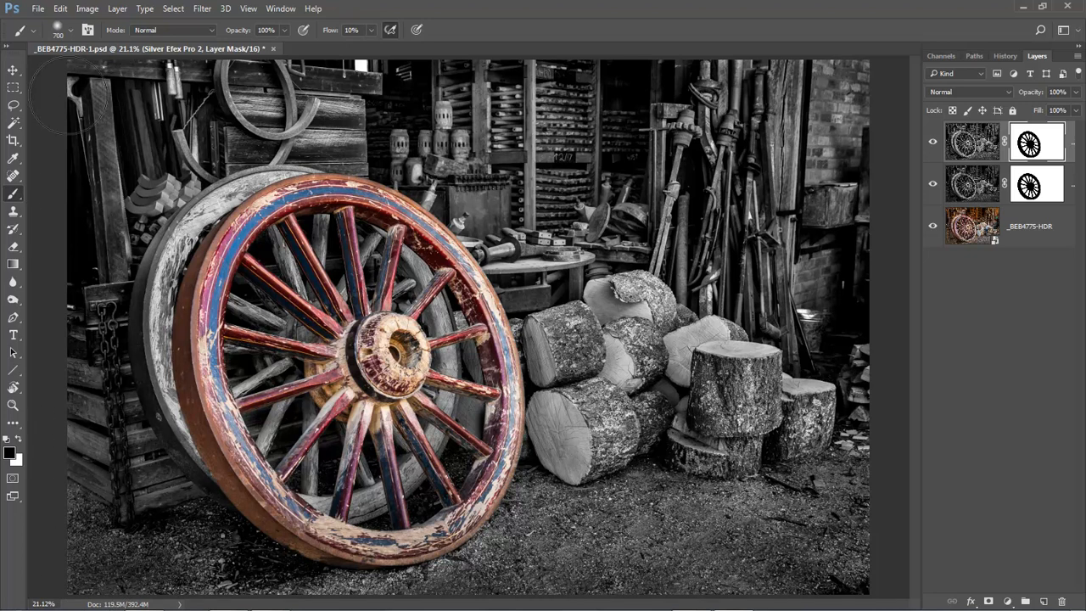
pyautogui.moveTo(295, 26)
pyautogui.mouseDown()
pyautogui.moveTo(265, 30)
pyautogui.moveTo(256, 46)
pyautogui.mouseUp()
pyautogui.moveTo(899, 71)
pyautogui.mouseDown()
pyautogui.moveTo(797, 104)
pyautogui.moveTo(858, 109)
pyautogui.mouseUp()
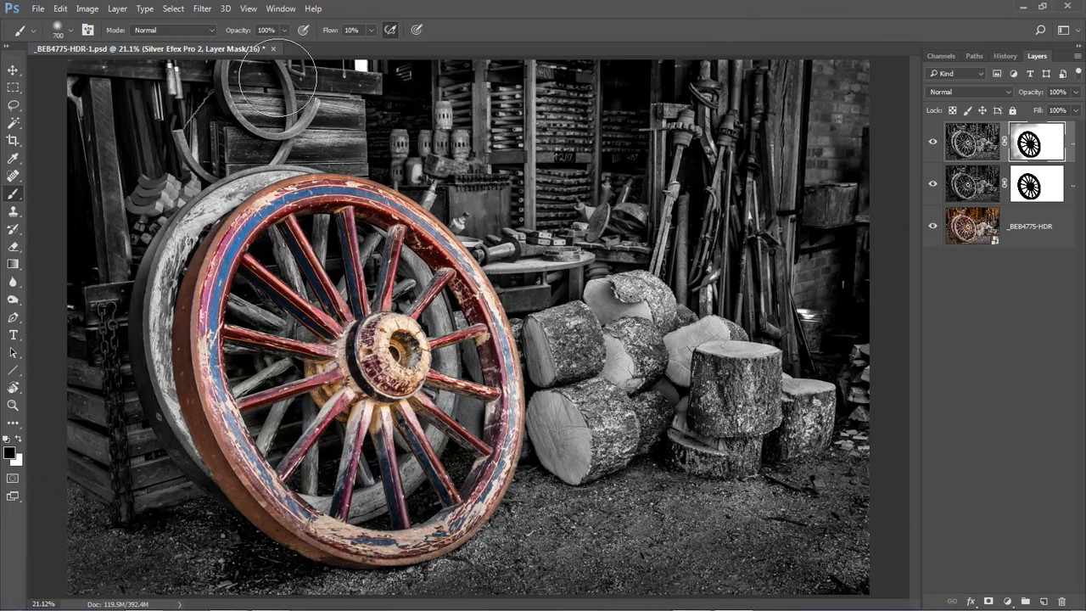
pyautogui.moveTo(553, 119); pyautogui.dragTo(828, 293)
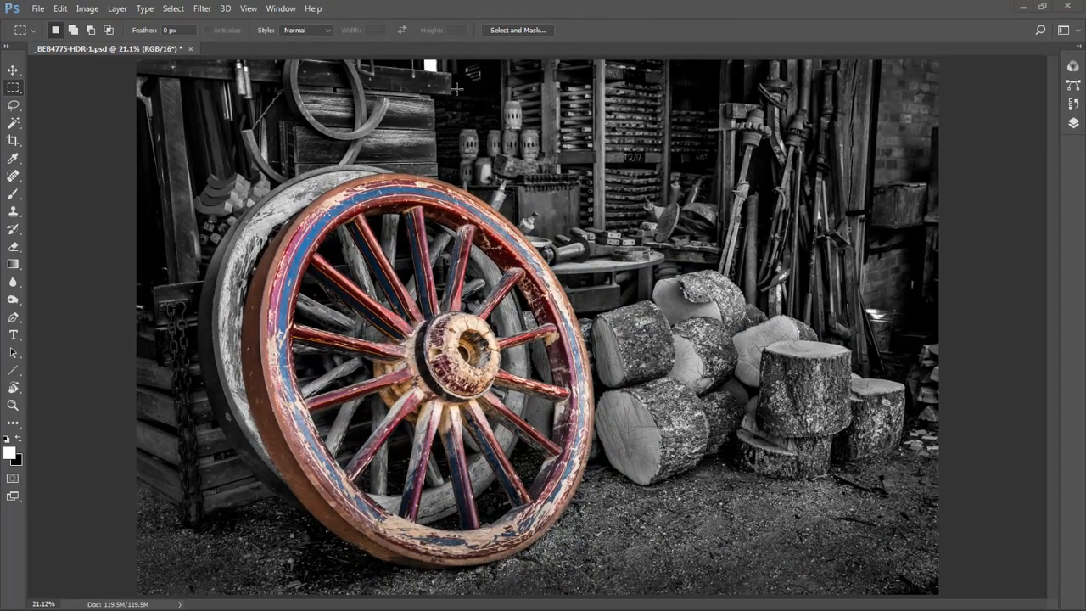
# Select the bright white window patch above the wooden beam at the photo's upper edge with the Polygonal Lasso
pyautogui.moveTo(413, 57); pyautogui.dragTo(481, 106)
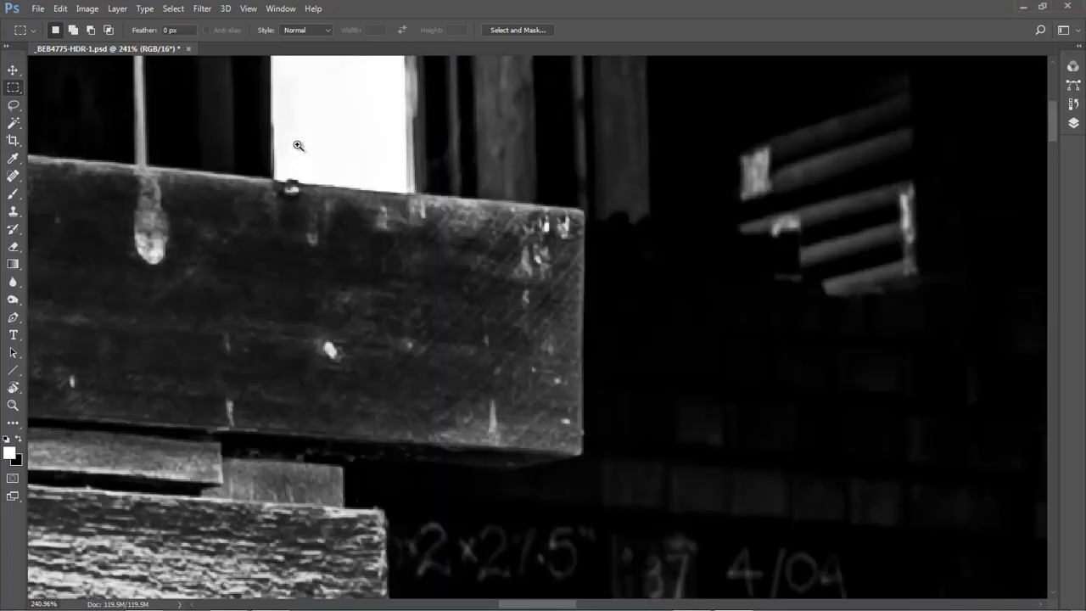
pyautogui.moveTo(287, 277); pyautogui.dragTo(482, 455)
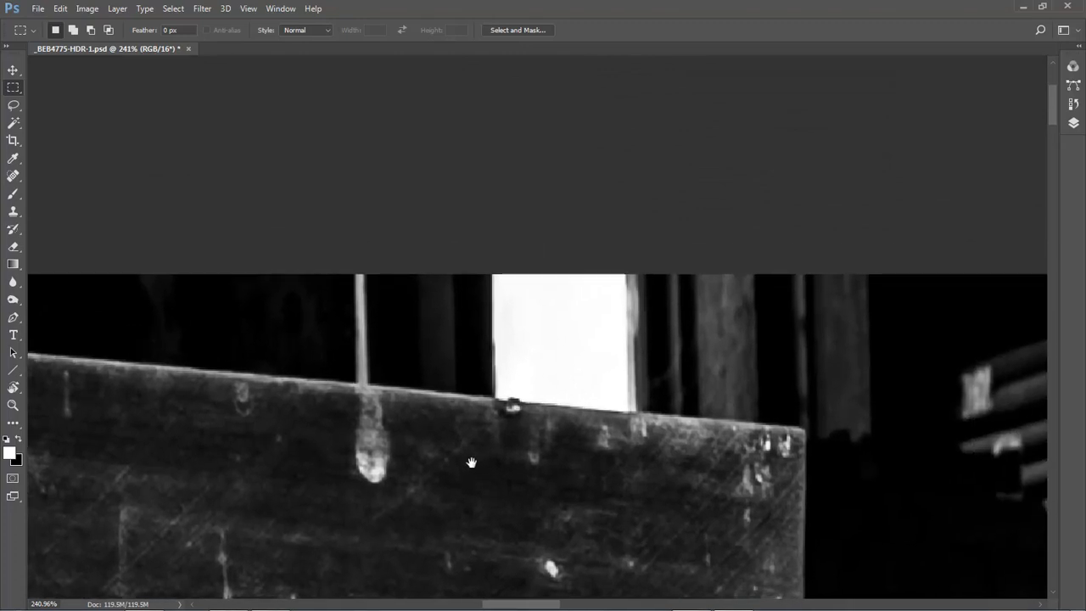
pyautogui.click(19, 110)
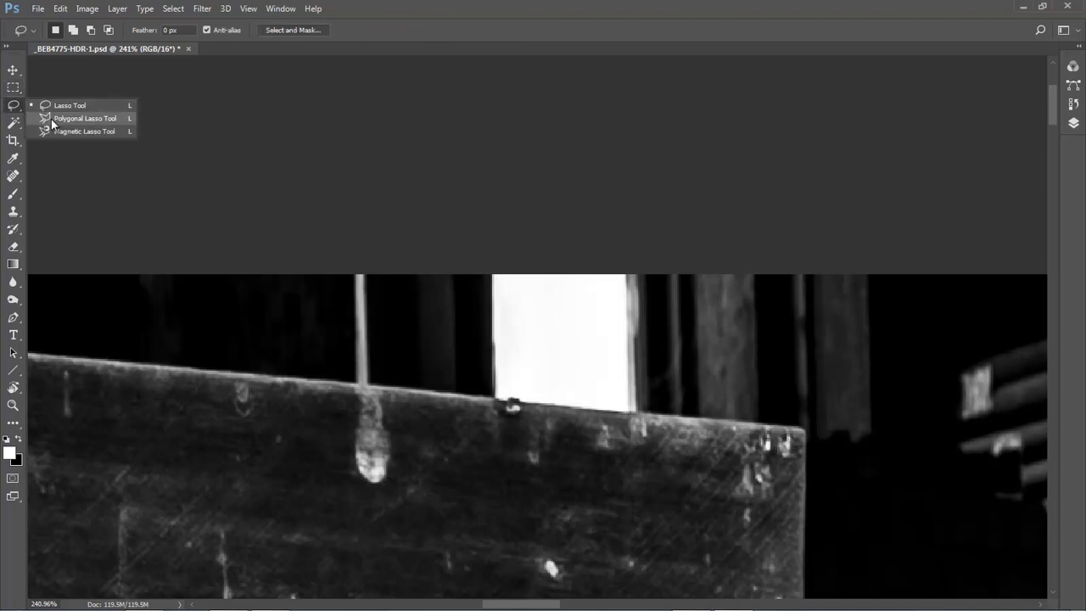
pyautogui.click(52, 122)
pyautogui.click(473, 262)
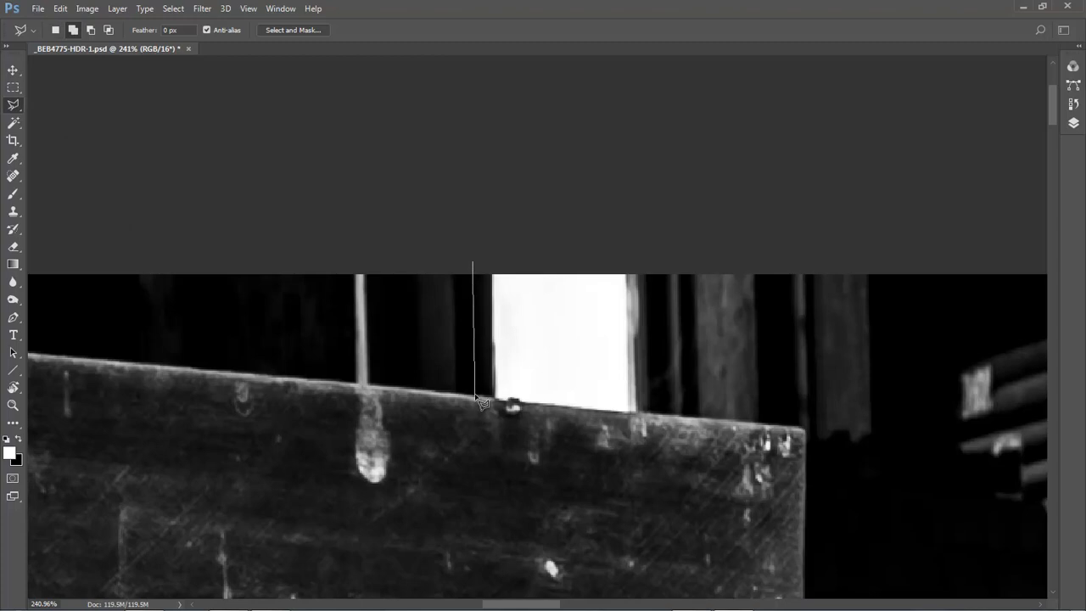
pyautogui.click(476, 396)
pyautogui.click(649, 414)
pyautogui.click(661, 246)
pyautogui.click(473, 263)
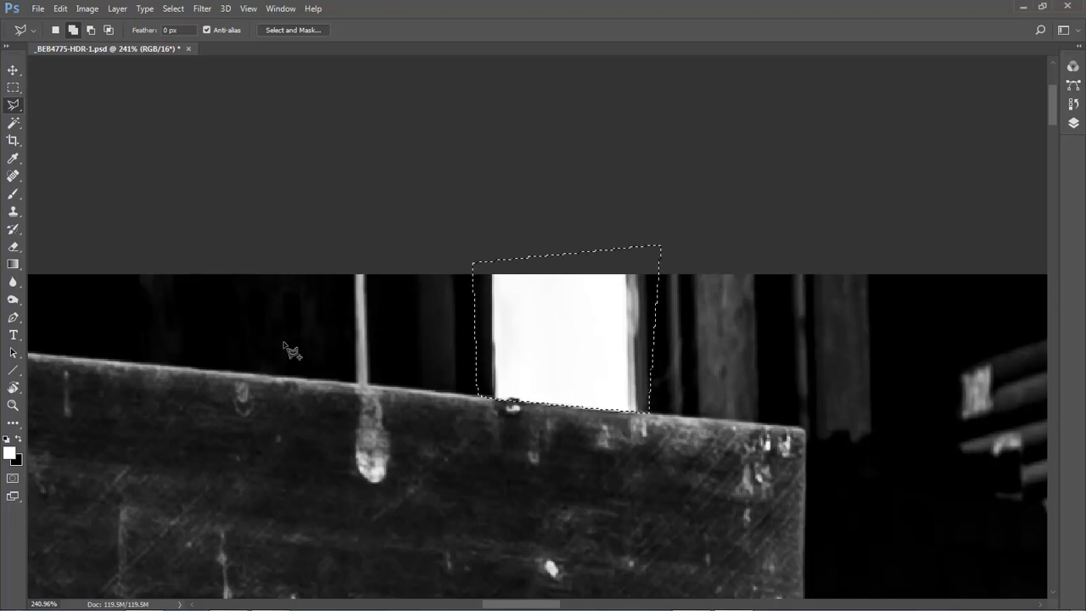
# Try to fill the selected white patch with Content-Aware at 100% opacity in Normal mode
pyautogui.click(62, 9)
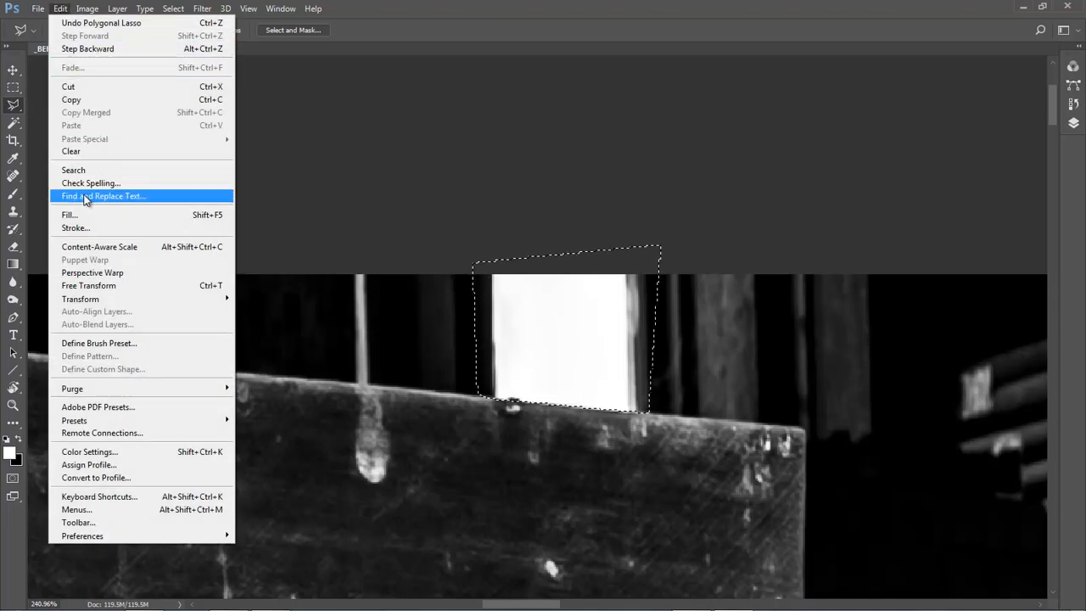
pyautogui.click(72, 214)
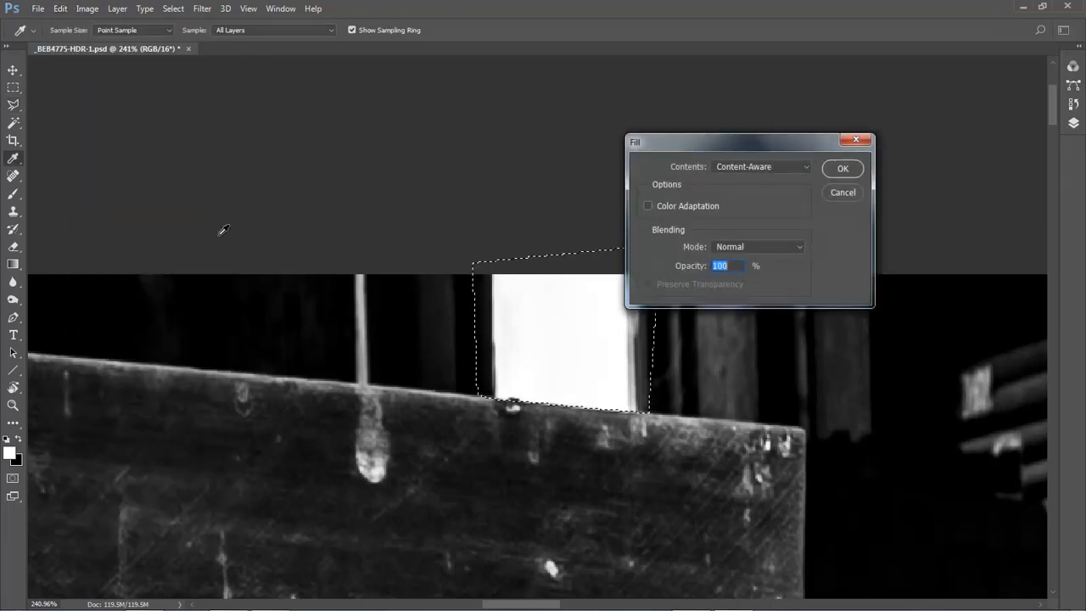
pyautogui.moveTo(812, 141); pyautogui.dragTo(887, 116)
pyautogui.click(919, 146)
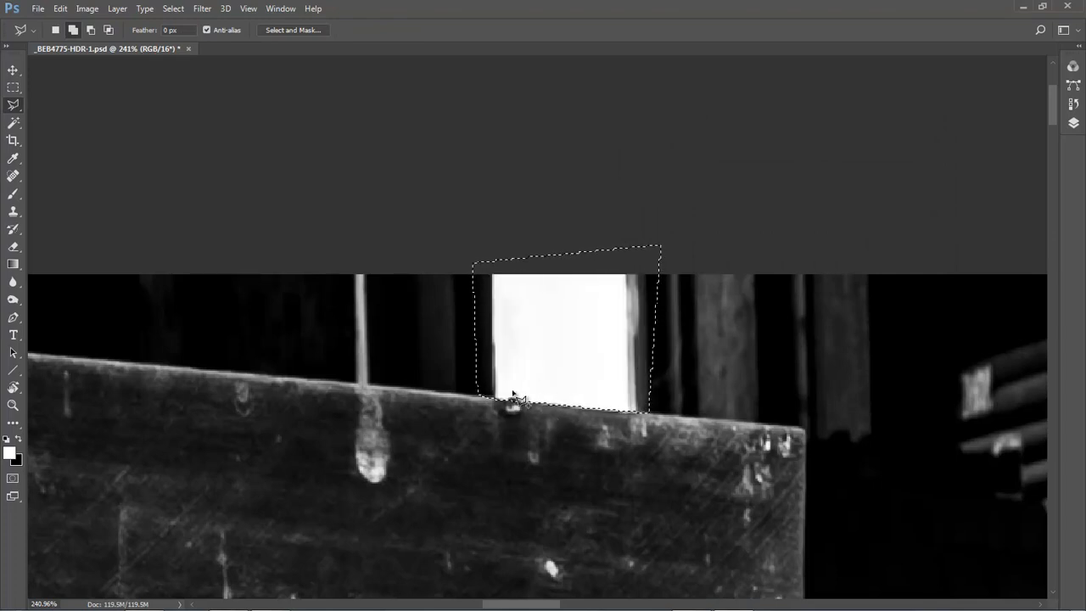
# Make black the foreground colour and add a new empty layer above the Background
pyautogui.click(19, 438)
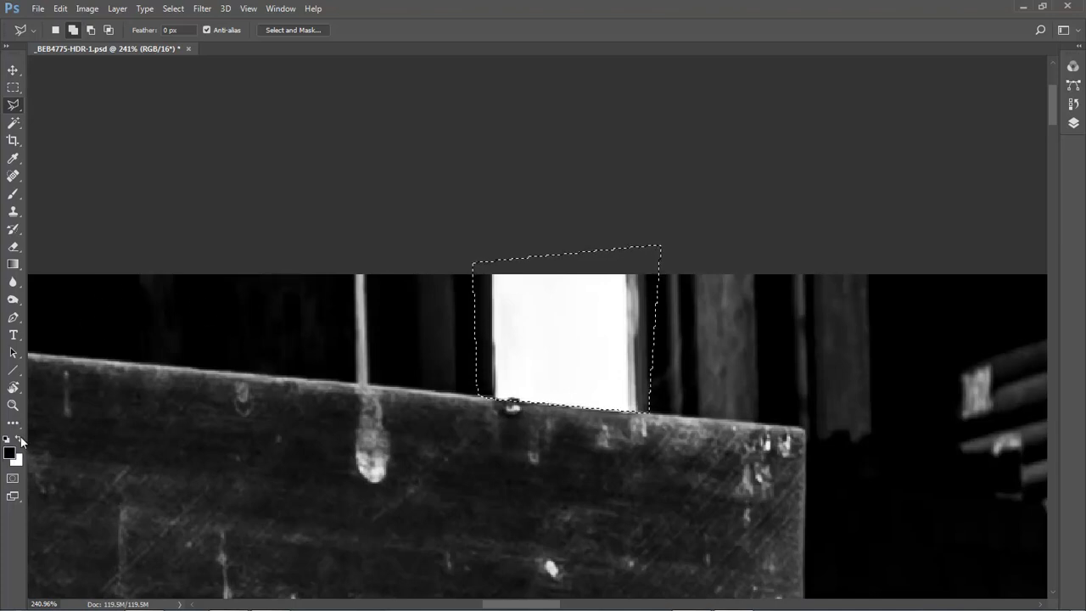
pyautogui.click(1074, 122)
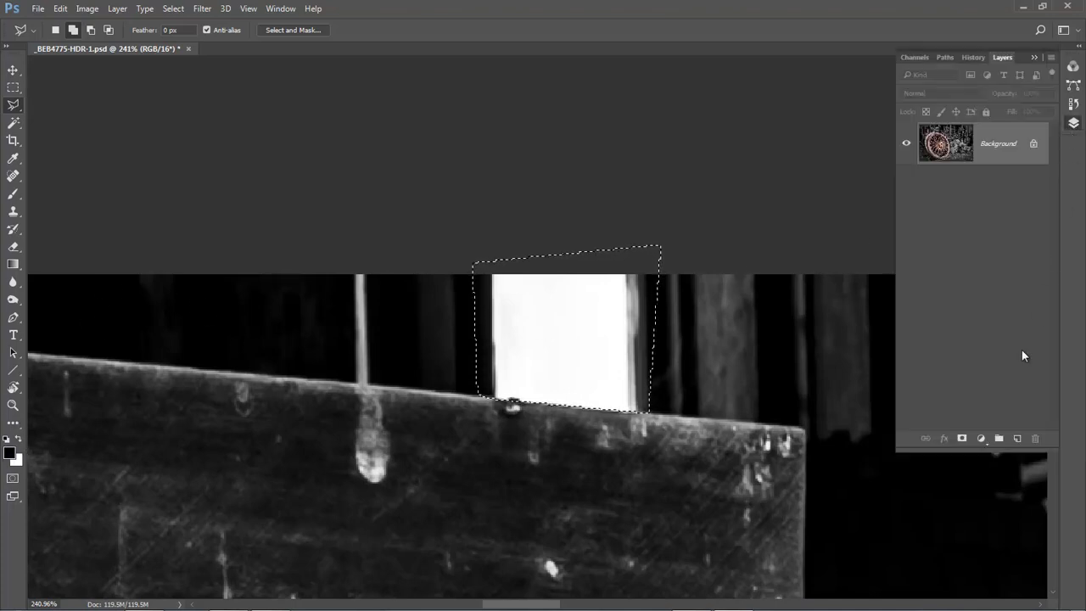
pyautogui.click(1017, 439)
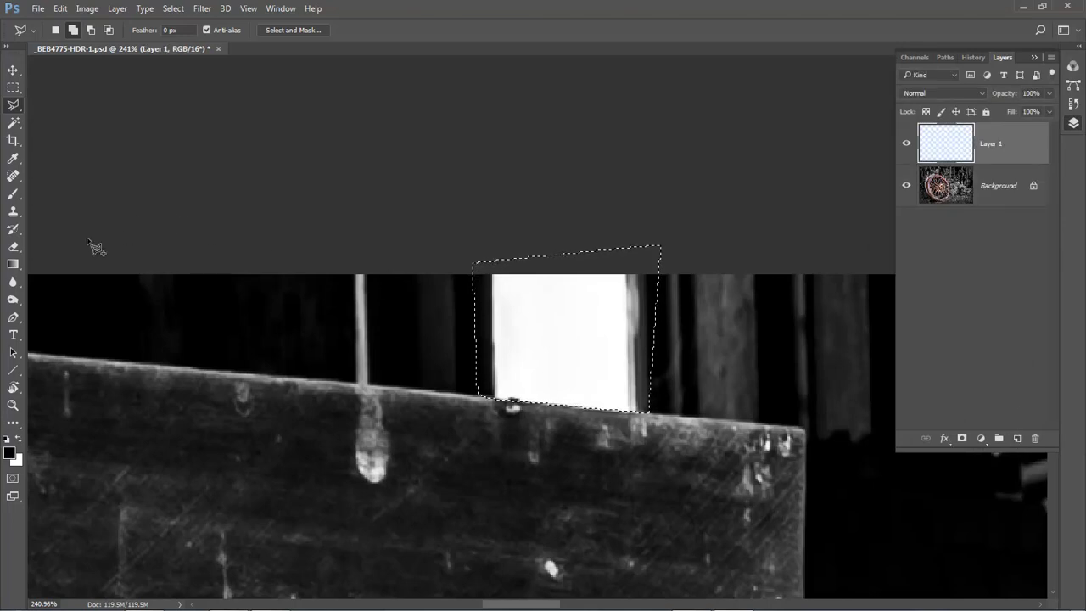
# Paint the selected white patch black on Layer 1 with a 100 px brush at 10% flow, then deselect it
pyautogui.click(14, 196)
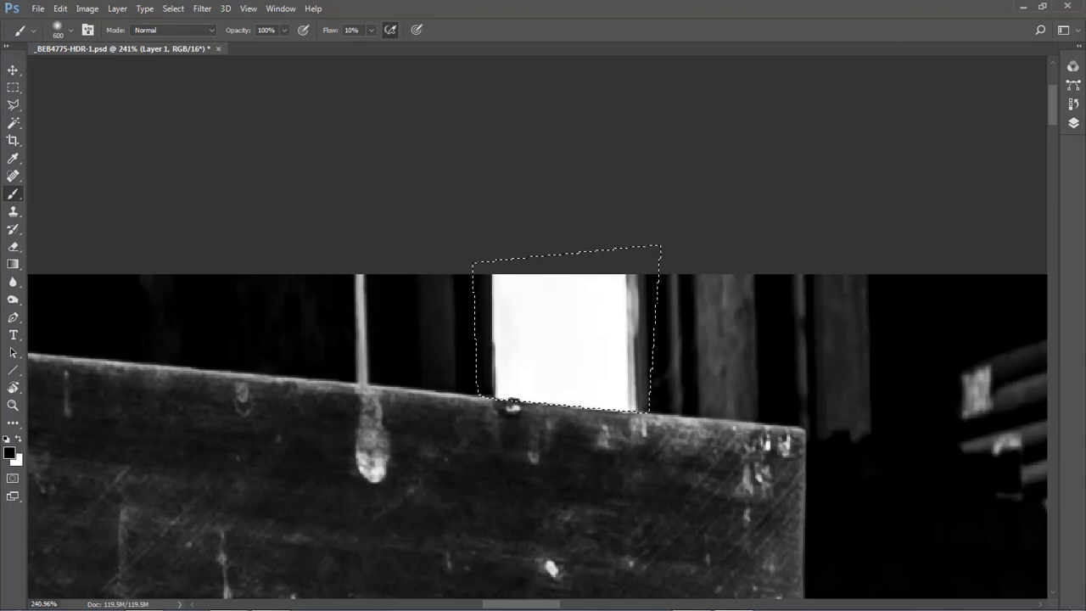
pyautogui.press('[')
pyautogui.press('[')
pyautogui.press('[')
pyautogui.press('[')
pyautogui.press('[')
pyautogui.press('[')
pyautogui.press('[')
pyautogui.press('[')
pyautogui.moveTo(513, 293)
pyautogui.mouseDown()
pyautogui.moveTo(538, 328)
pyautogui.moveTo(548, 273)
pyautogui.moveTo(611, 380)
pyautogui.moveTo(606, 412)
pyautogui.moveTo(626, 364)
pyautogui.moveTo(473, 388)
pyautogui.moveTo(552, 246)
pyautogui.mouseUp()
pyautogui.moveTo(504, 323); pyautogui.dragTo(614, 303)
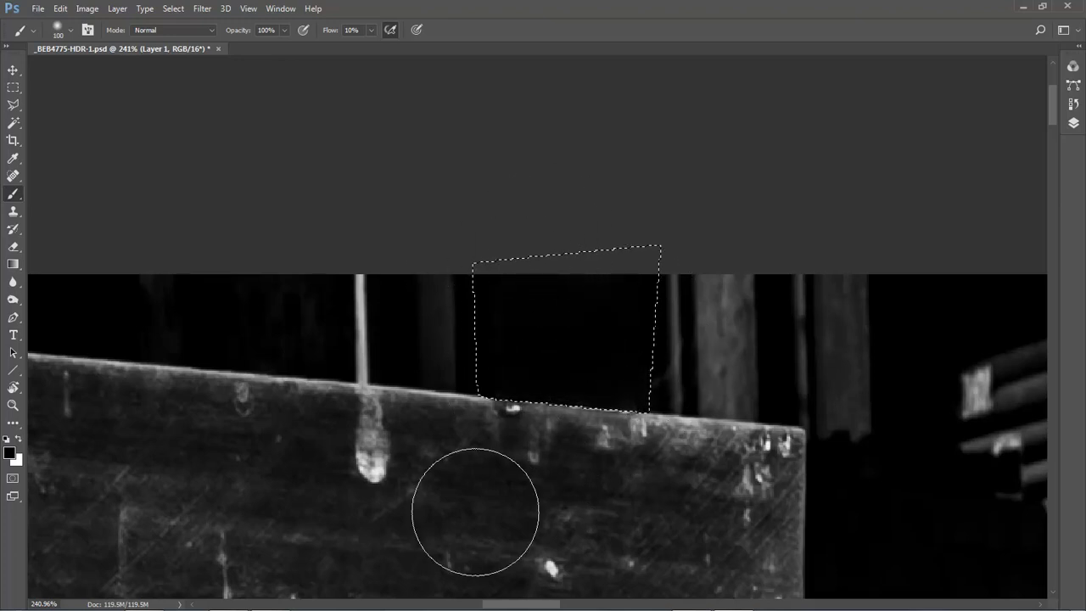
pyautogui.hotkey('ctrl', 'd')
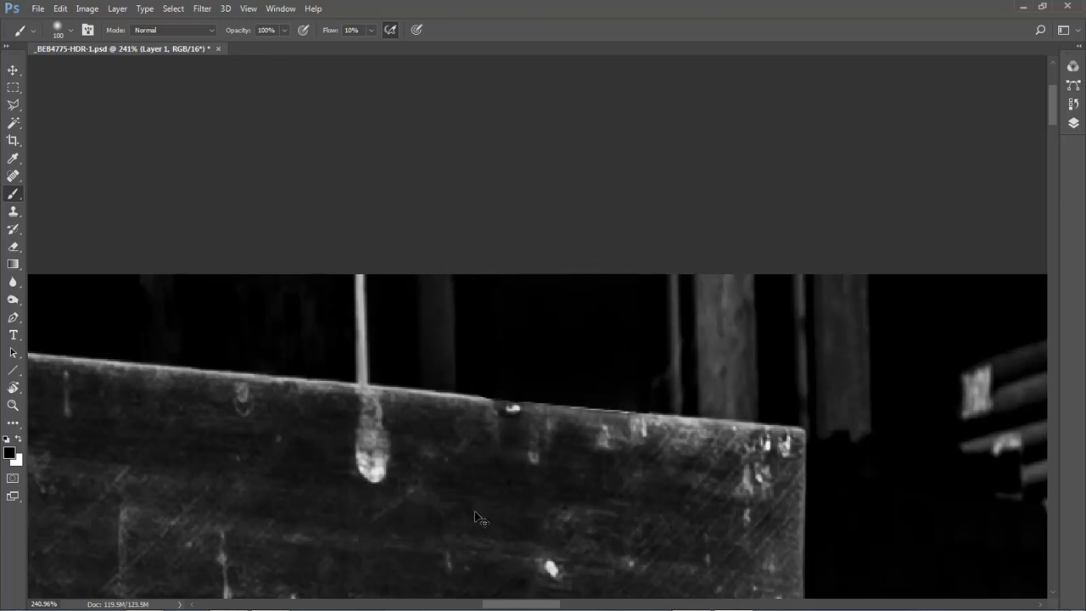
pyautogui.hotkey('ctrl', '0')
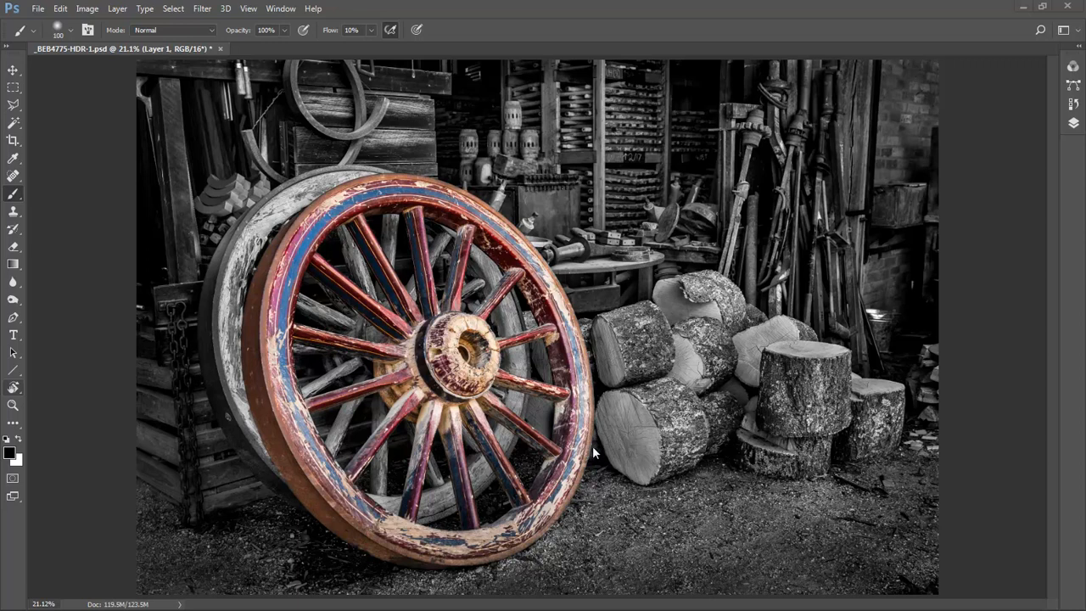
# Remove the bright curved object between the wooden post and the photo's left edge with the Spot Healing Brush at 80 px
pyautogui.click(12, 176)
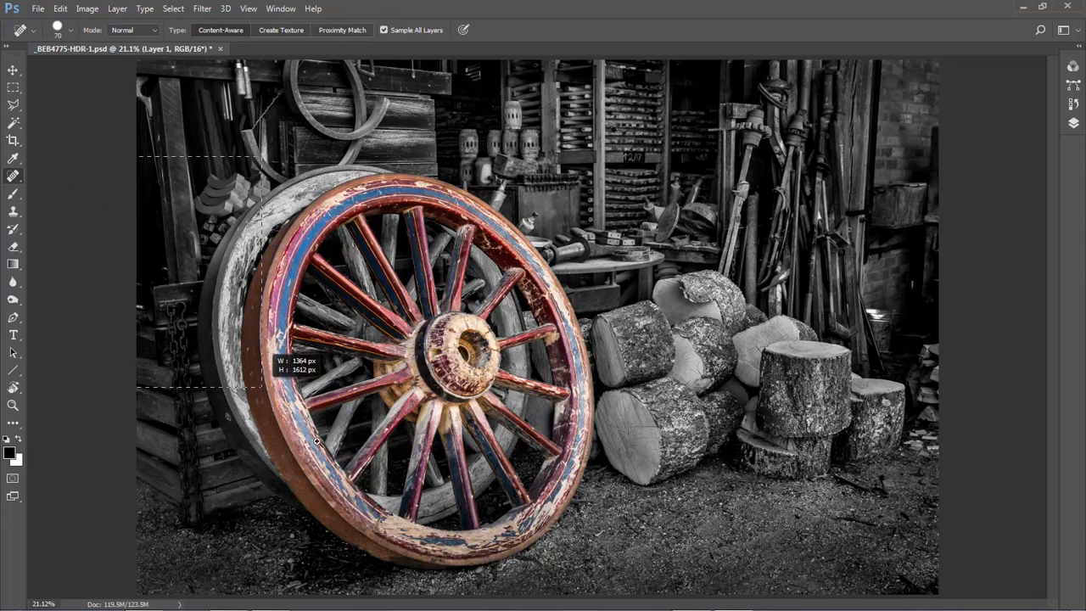
pyautogui.scroll(2, 324, 467)
pyautogui.press('[')
pyautogui.press('[')
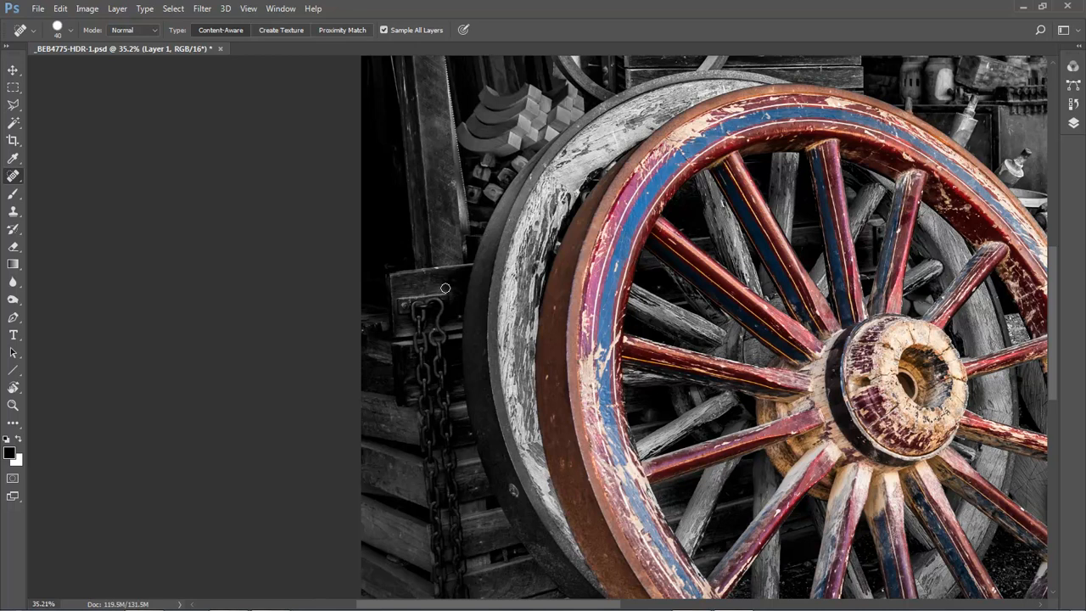
pyautogui.scroll(5, 426, 193)
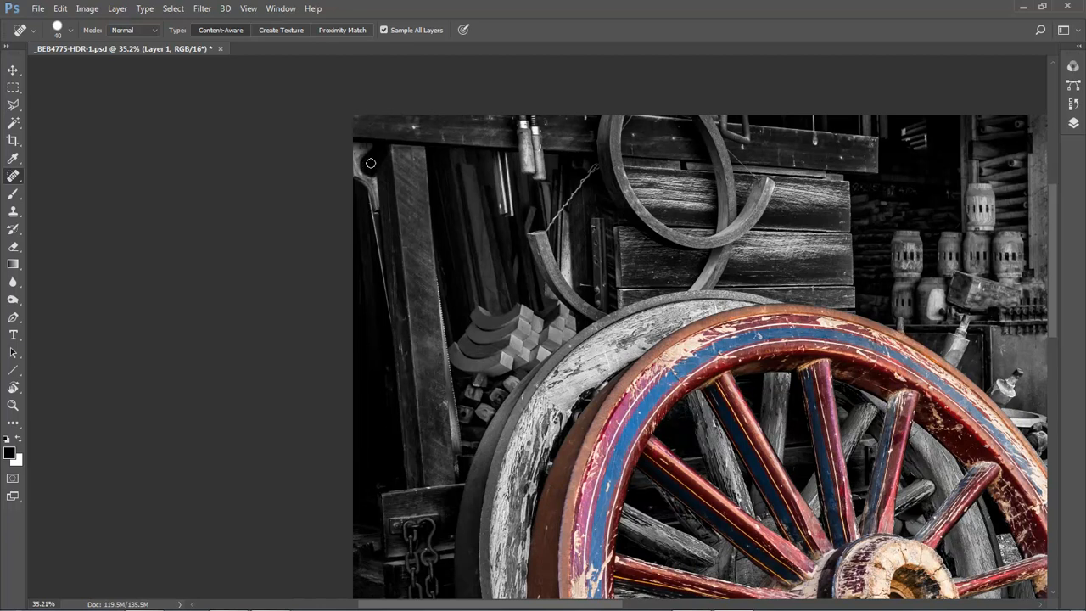
pyautogui.press(']')
pyautogui.moveTo(367, 153)
pyautogui.mouseDown()
pyautogui.moveTo(372, 183)
pyautogui.moveTo(386, 336)
pyautogui.mouseUp()
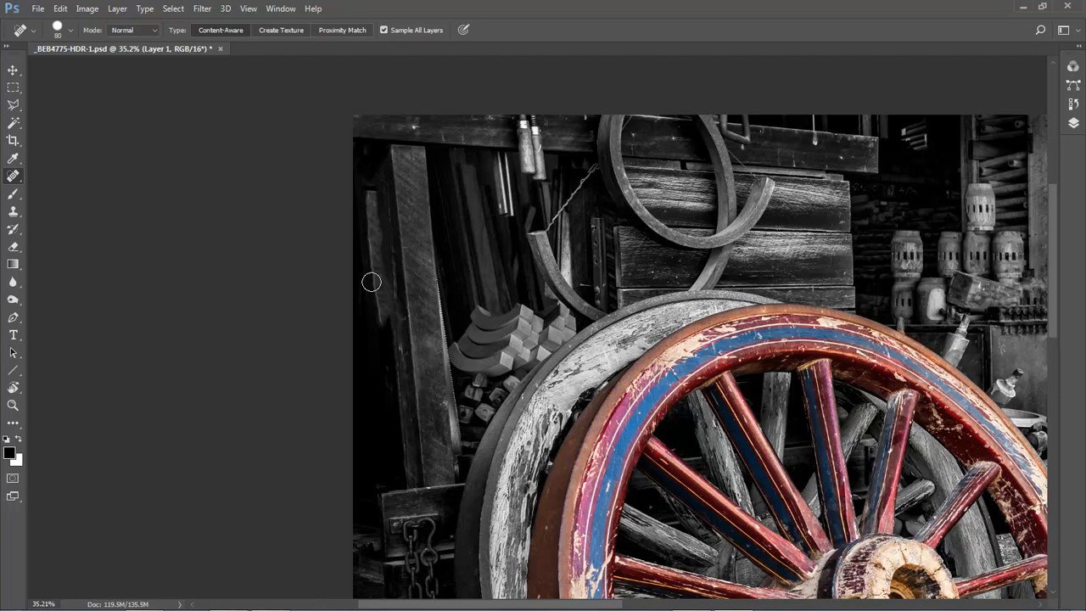
pyautogui.moveTo(369, 196); pyautogui.dragTo(371, 235)
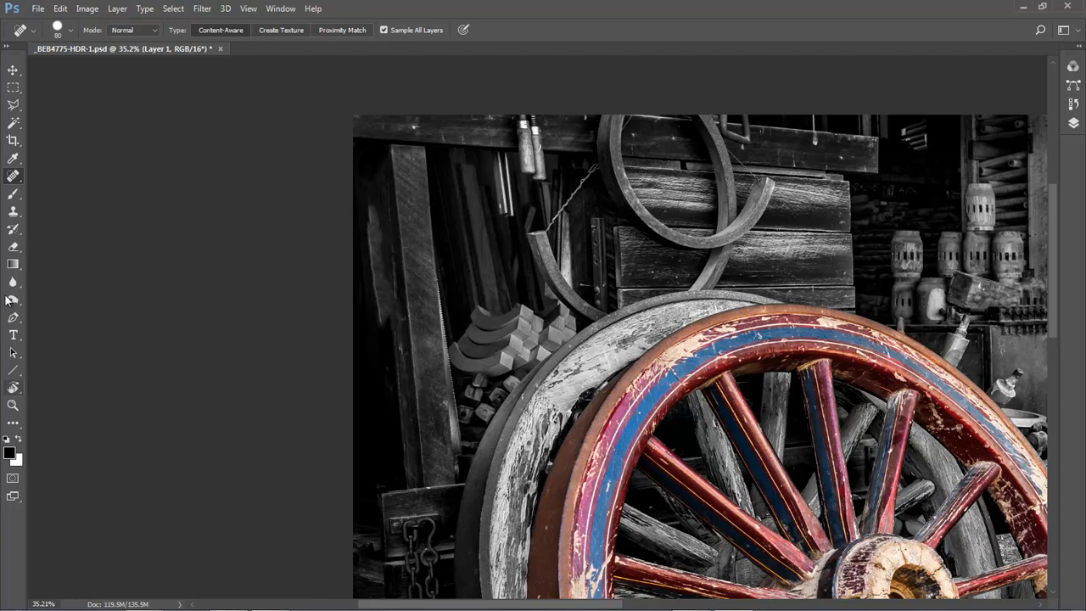
# Darken the healed area beside the left post with a 100 px black brush at 5% flow and ready a smaller Spot Healing Brush
pyautogui.click(13, 193)
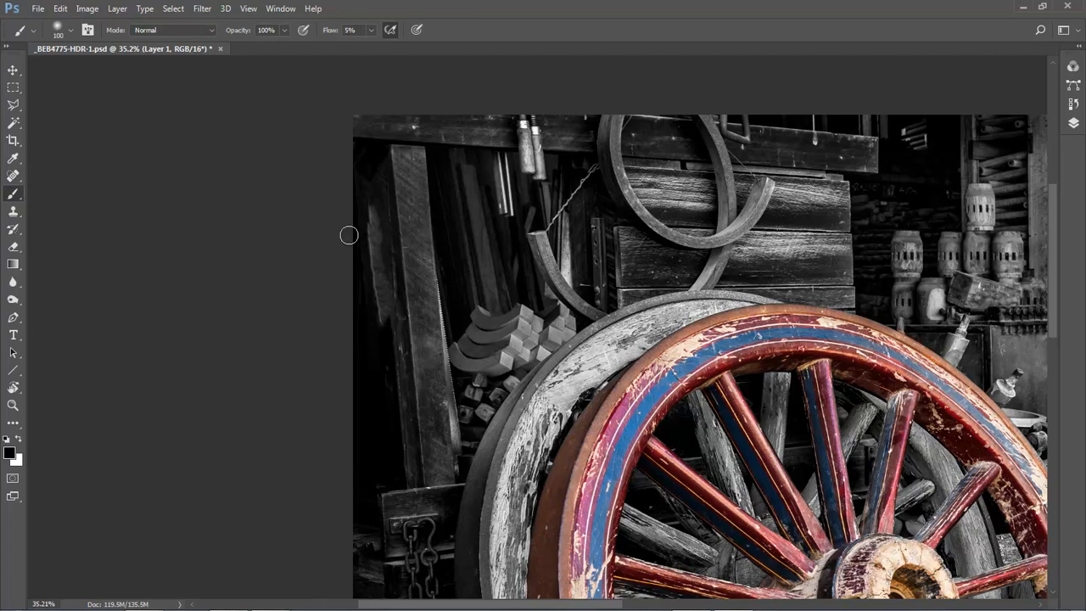
pyautogui.moveTo(373, 246)
pyautogui.mouseDown()
pyautogui.moveTo(388, 349)
pyautogui.moveTo(367, 300)
pyautogui.moveTo(361, 175)
pyautogui.moveTo(377, 331)
pyautogui.moveTo(368, 233)
pyautogui.moveTo(381, 211)
pyautogui.moveTo(376, 198)
pyautogui.moveTo(389, 408)
pyautogui.moveTo(366, 226)
pyautogui.moveTo(373, 327)
pyautogui.moveTo(384, 400)
pyautogui.moveTo(393, 399)
pyautogui.moveTo(368, 291)
pyautogui.moveTo(366, 150)
pyautogui.moveTo(376, 340)
pyautogui.moveTo(376, 255)
pyautogui.mouseUp()
pyautogui.moveTo(463, 142); pyautogui.dragTo(429, 241)
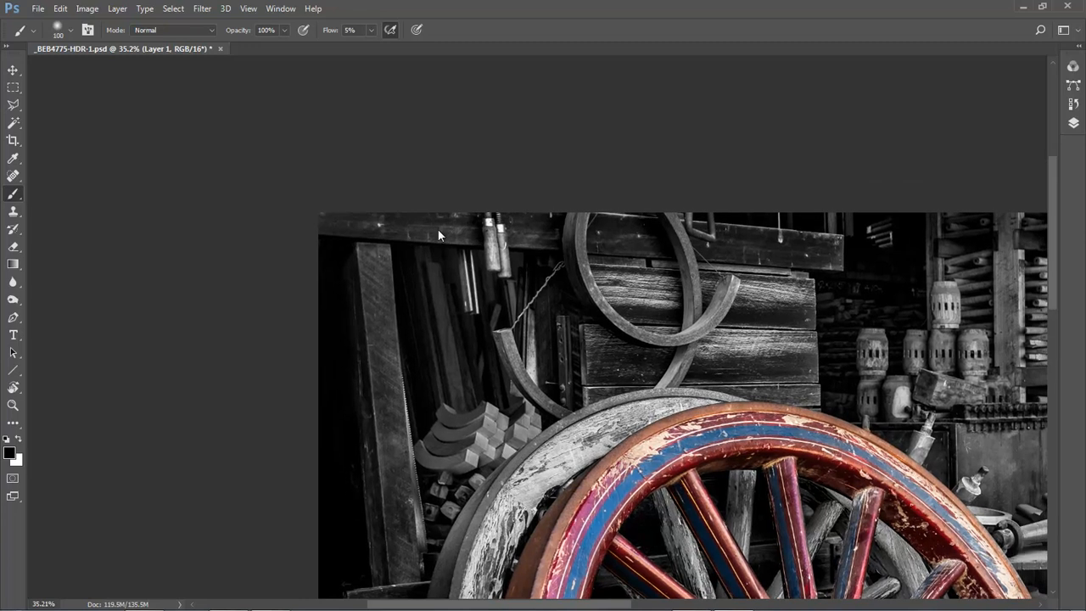
pyautogui.click(13, 176)
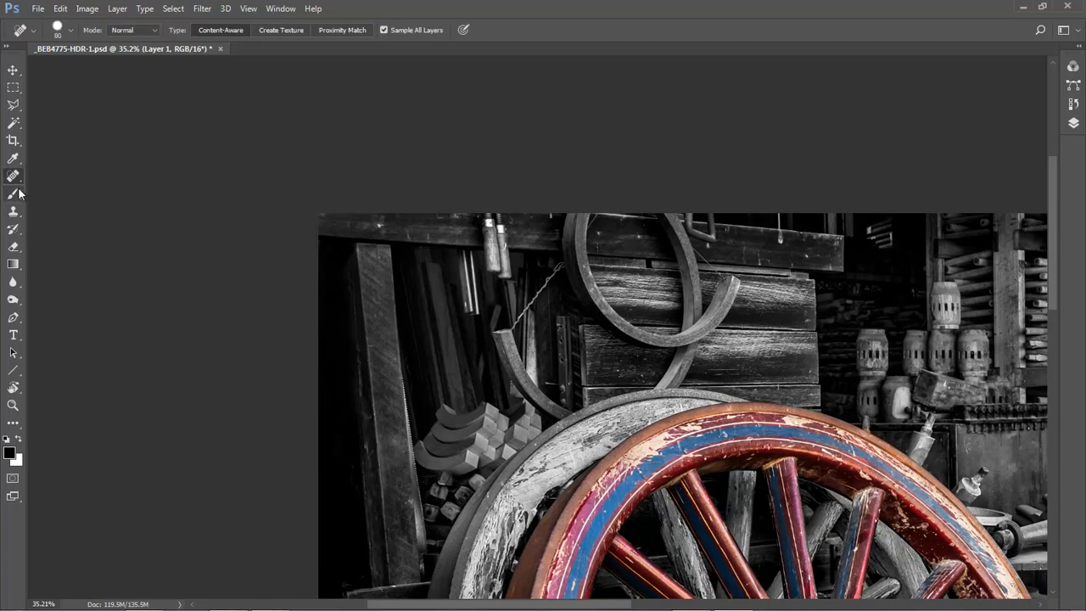
pyautogui.press('[')
pyautogui.press('[')
# Set up the Burn tool with the Highlights range and 40% exposure, without airbrush build-up
pyautogui.click(13, 299)
pyautogui.click(58, 312)
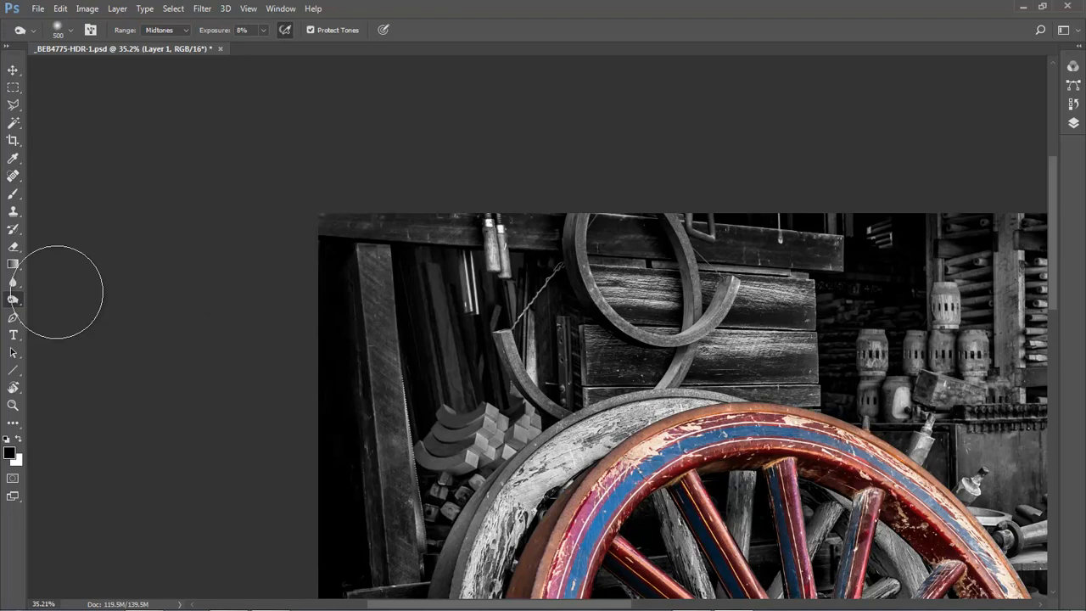
pyautogui.click(174, 30)
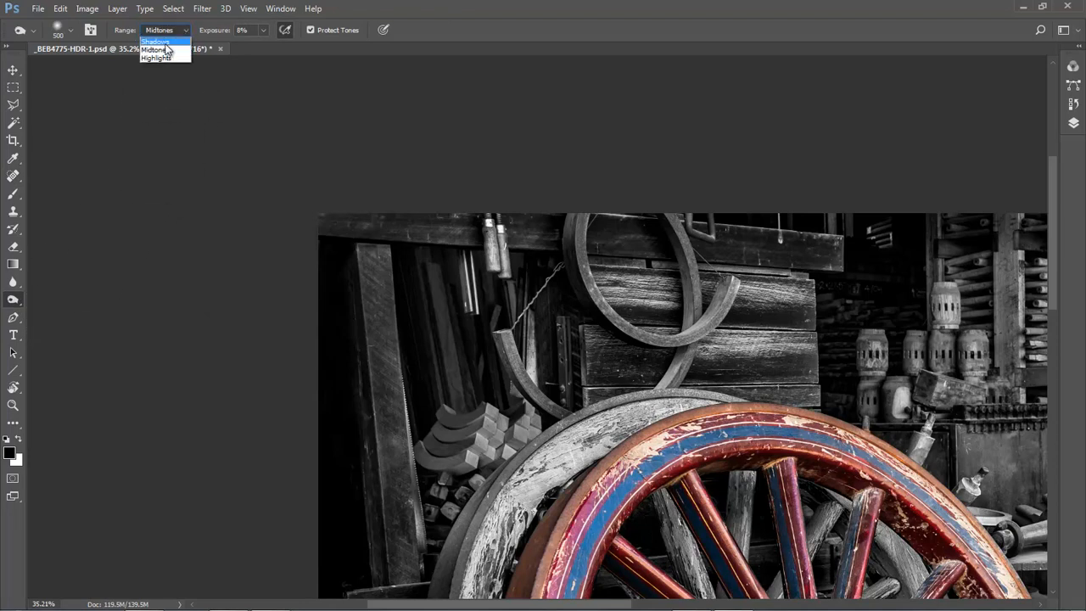
pyautogui.click(161, 58)
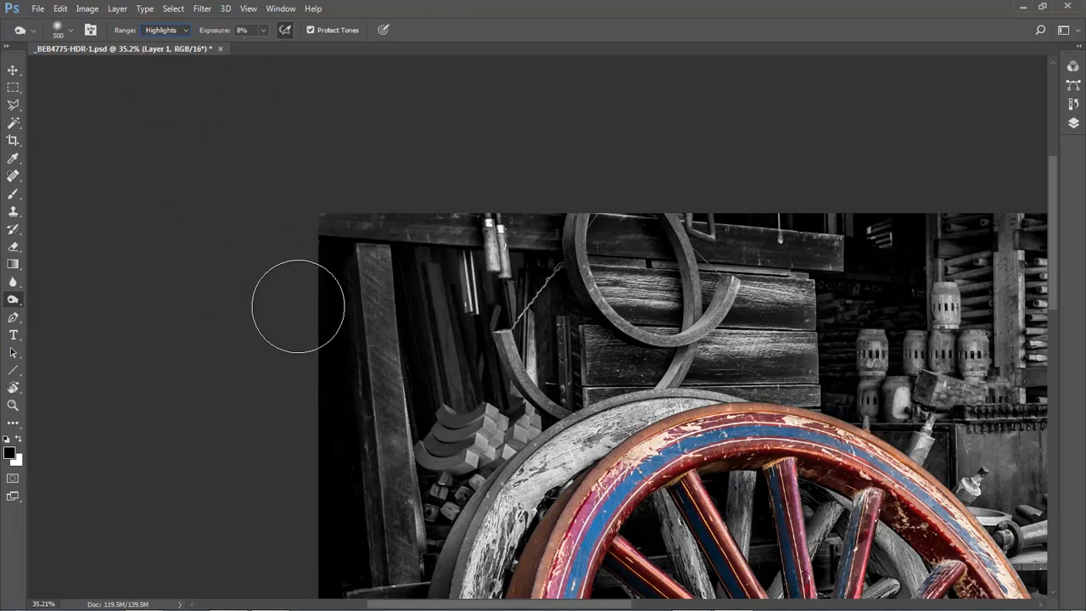
pyautogui.write('4')
pyautogui.doubleClick(253, 31)
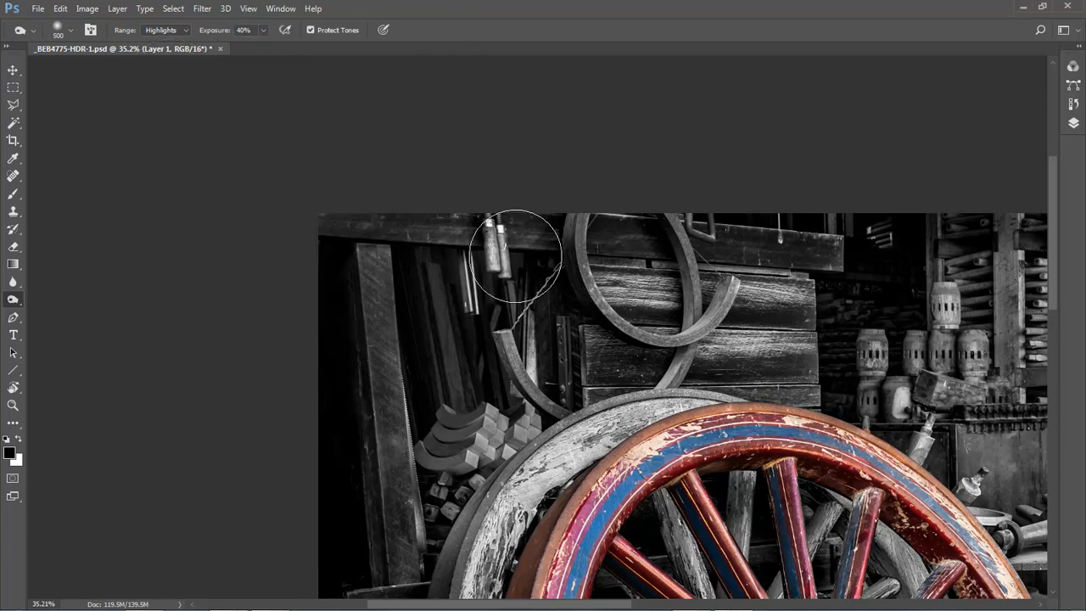
# Try to burn the bright metal collar of the left hanging clamp handle on Layer 1 with a small brush
pyautogui.press('[')
pyautogui.press('[')
pyautogui.press('[')
pyautogui.press('[')
pyautogui.press('[')
pyautogui.press('[')
pyautogui.press('[')
pyautogui.press('[')
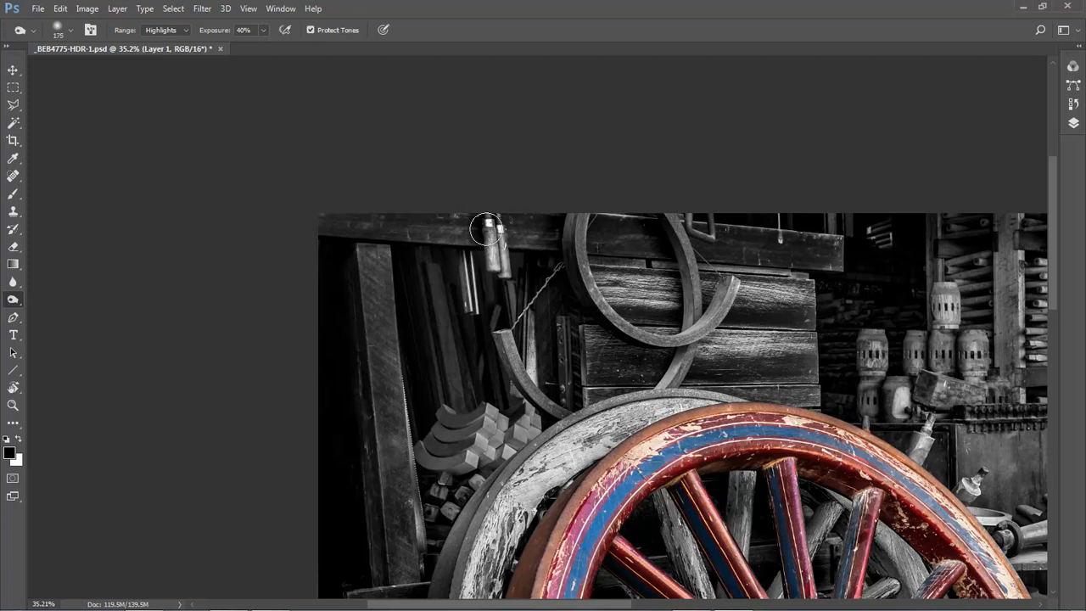
pyautogui.hotkey('ctrl', 'space')
pyautogui.moveTo(458, 190); pyautogui.dragTo(543, 288)
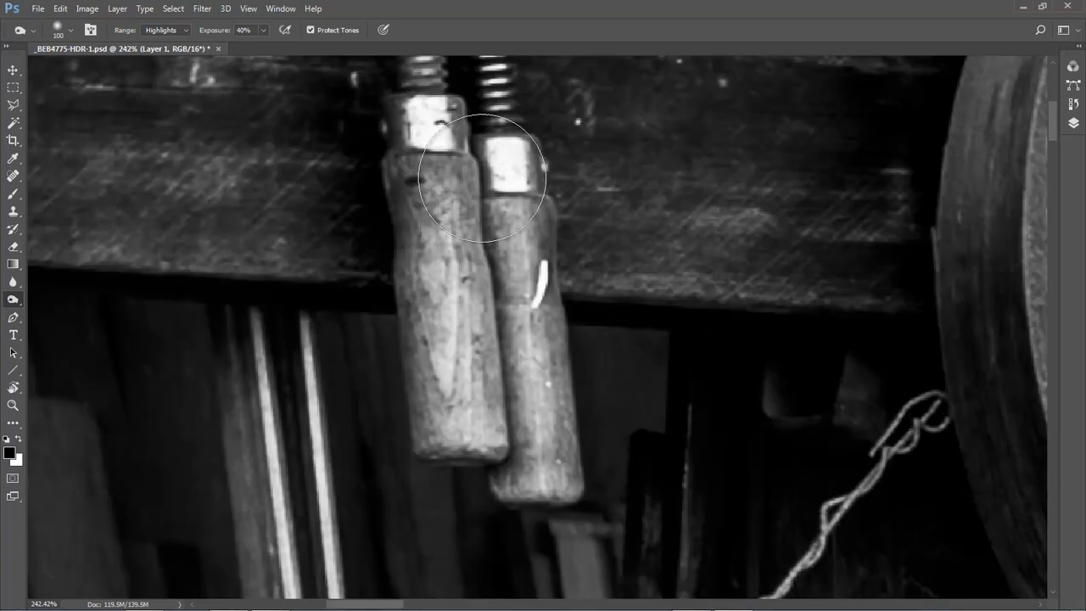
pyautogui.press('[')
pyautogui.press('[')
pyautogui.press('[')
pyautogui.press('[')
pyautogui.press('[')
pyautogui.press('[')
pyautogui.press('[')
pyautogui.press('[')
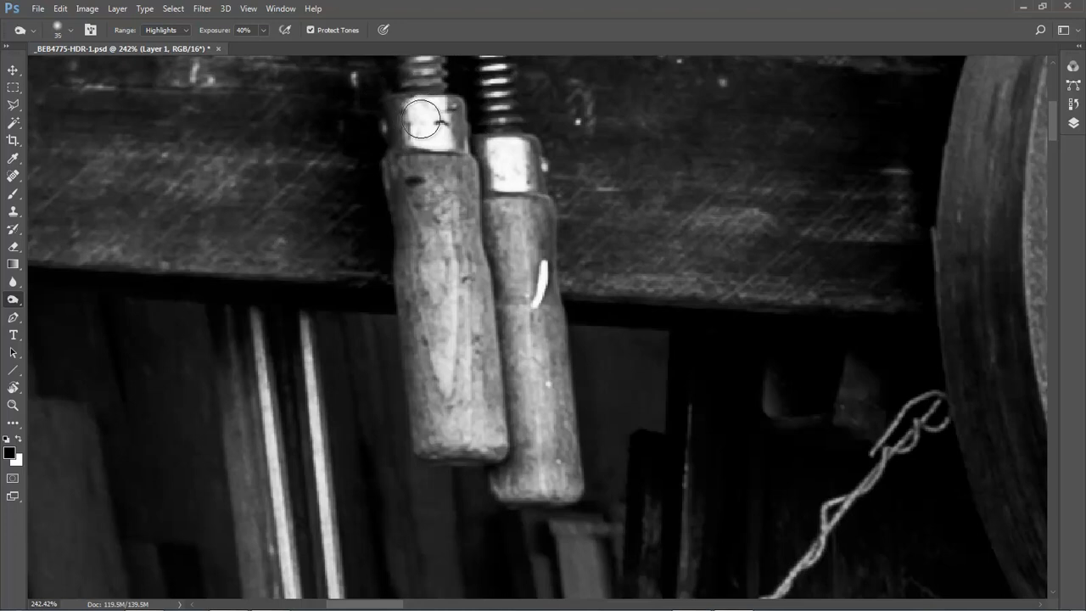
pyautogui.moveTo(433, 110)
pyautogui.mouseDown()
pyautogui.moveTo(398, 117)
pyautogui.moveTo(428, 119)
pyautogui.moveTo(407, 123)
pyautogui.moveTo(415, 109)
pyautogui.moveTo(420, 156)
pyautogui.moveTo(418, 106)
pyautogui.moveTo(433, 134)
pyautogui.moveTo(450, 139)
pyautogui.moveTo(455, 127)
pyautogui.moveTo(427, 142)
pyautogui.moveTo(417, 166)
pyautogui.mouseUp()
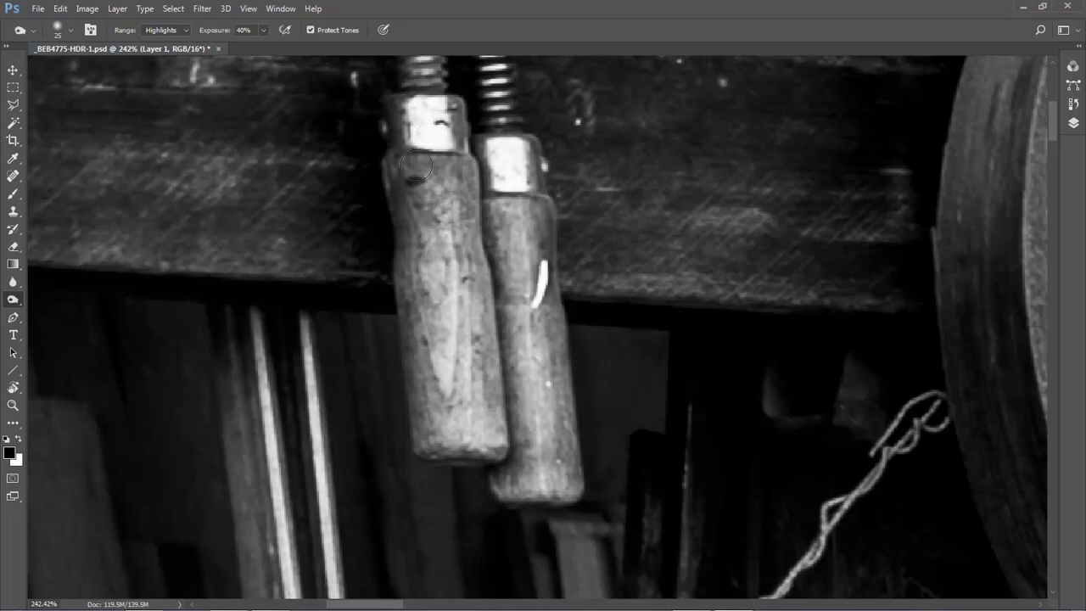
# Burn the bright metal collars of both hanging clamp handles on the Background layer, finishing with a 15 px brush
pyautogui.click(1074, 122)
pyautogui.click(940, 184)
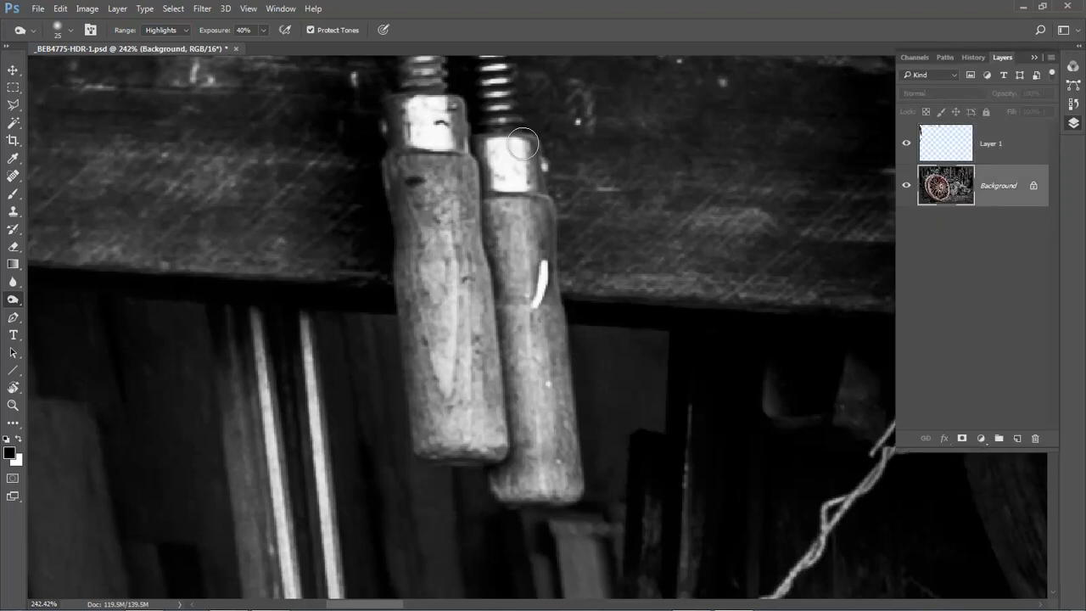
pyautogui.moveTo(421, 111)
pyautogui.mouseDown()
pyautogui.moveTo(416, 120)
pyautogui.moveTo(442, 114)
pyautogui.moveTo(443, 140)
pyautogui.moveTo(422, 153)
pyautogui.mouseUp()
pyautogui.press('[')
pyautogui.press('[')
pyautogui.press('[')
pyautogui.press('[')
pyautogui.press('[')
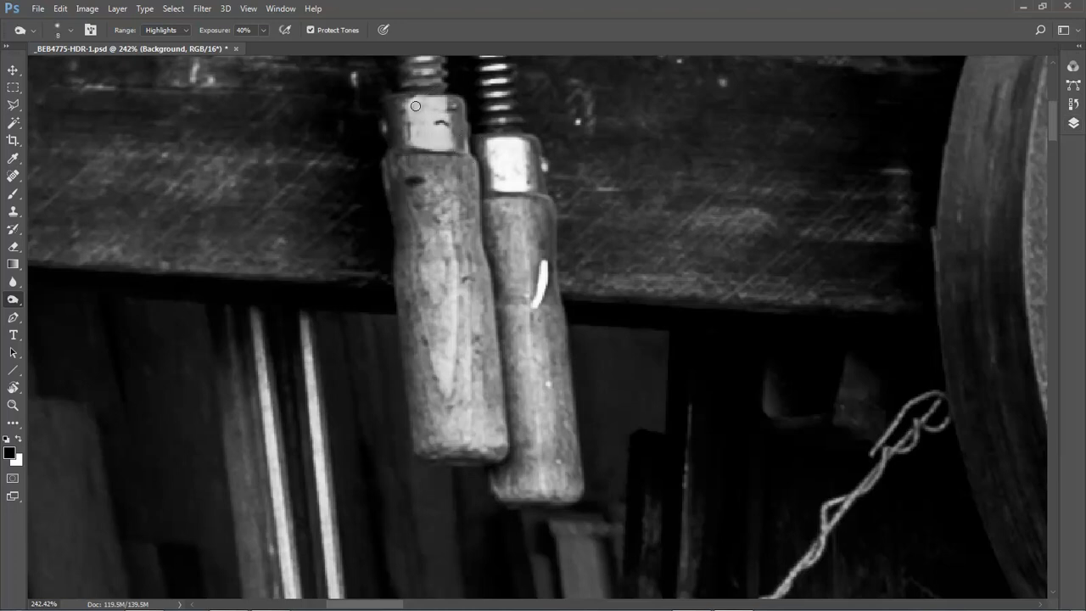
pyautogui.moveTo(404, 100)
pyautogui.mouseDown()
pyautogui.moveTo(421, 121)
pyautogui.moveTo(410, 147)
pyautogui.mouseUp()
pyautogui.moveTo(489, 147)
pyautogui.mouseDown()
pyautogui.moveTo(524, 139)
pyautogui.moveTo(529, 149)
pyautogui.moveTo(486, 172)
pyautogui.moveTo(540, 180)
pyautogui.moveTo(530, 186)
pyautogui.moveTo(532, 157)
pyautogui.moveTo(527, 193)
pyautogui.moveTo(518, 142)
pyautogui.moveTo(489, 142)
pyautogui.moveTo(527, 139)
pyautogui.moveTo(498, 141)
pyautogui.moveTo(519, 149)
pyautogui.moveTo(514, 178)
pyautogui.mouseUp()
pyautogui.press(']')
pyautogui.moveTo(421, 123)
pyautogui.mouseDown()
pyautogui.moveTo(448, 102)
pyautogui.moveTo(450, 143)
pyautogui.moveTo(434, 181)
pyautogui.moveTo(402, 104)
pyautogui.moveTo(417, 137)
pyautogui.moveTo(442, 112)
pyautogui.moveTo(449, 152)
pyautogui.mouseUp()
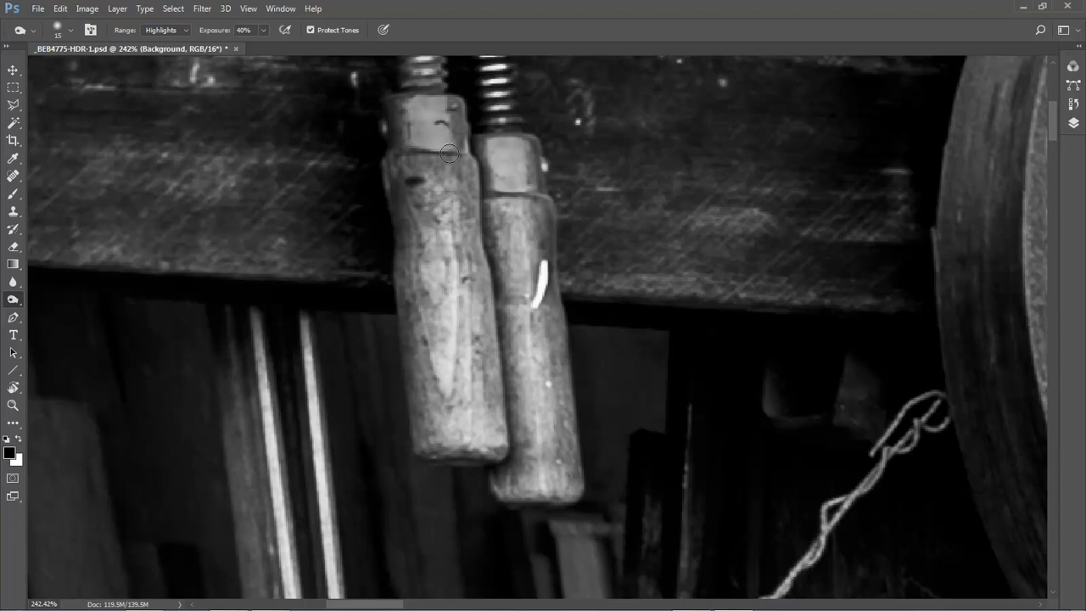
# Heal the white streak and bright specks on and around the clamp handles on Layer 1 with a 10 px Spot Healing Brush
pyautogui.click(1074, 123)
pyautogui.click(993, 146)
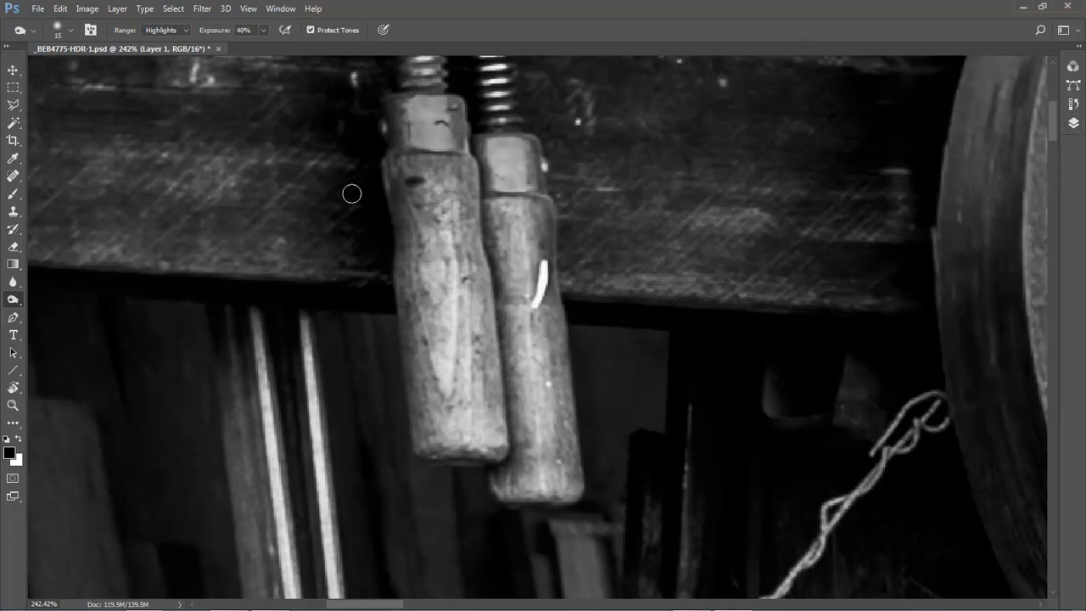
pyautogui.click(13, 176)
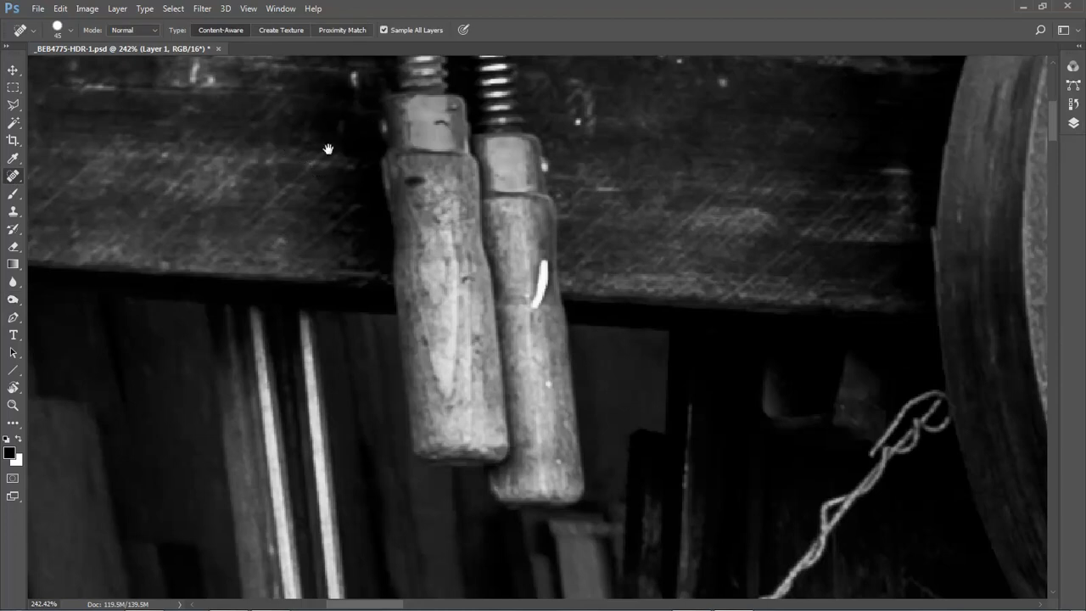
pyautogui.press('[')
pyautogui.press('[')
pyautogui.press('[')
pyautogui.press('[')
pyautogui.press('[')
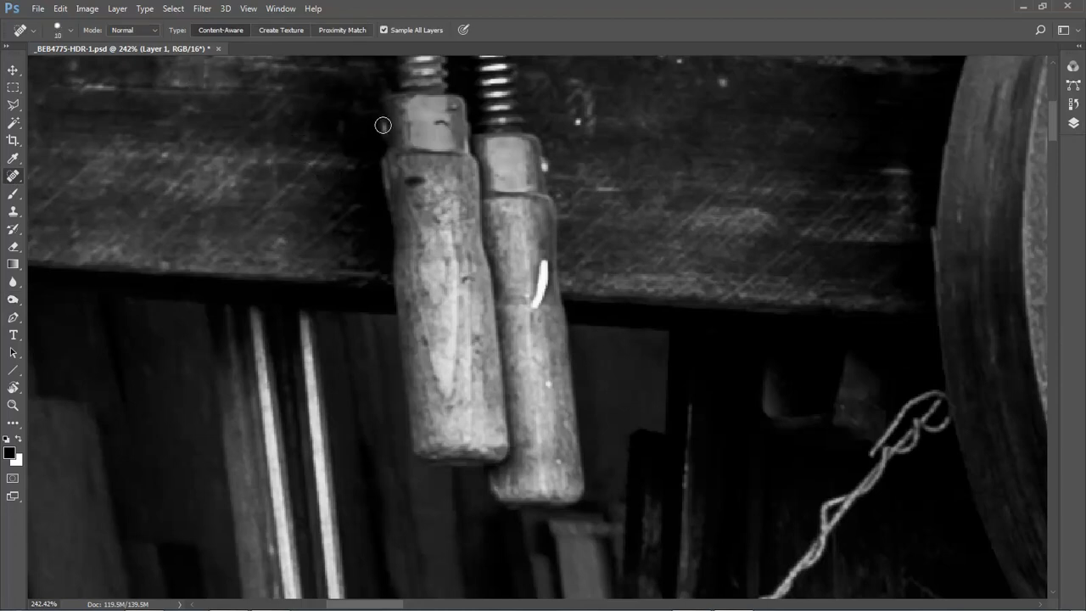
pyautogui.moveTo(544, 258); pyautogui.dragTo(560, 268)
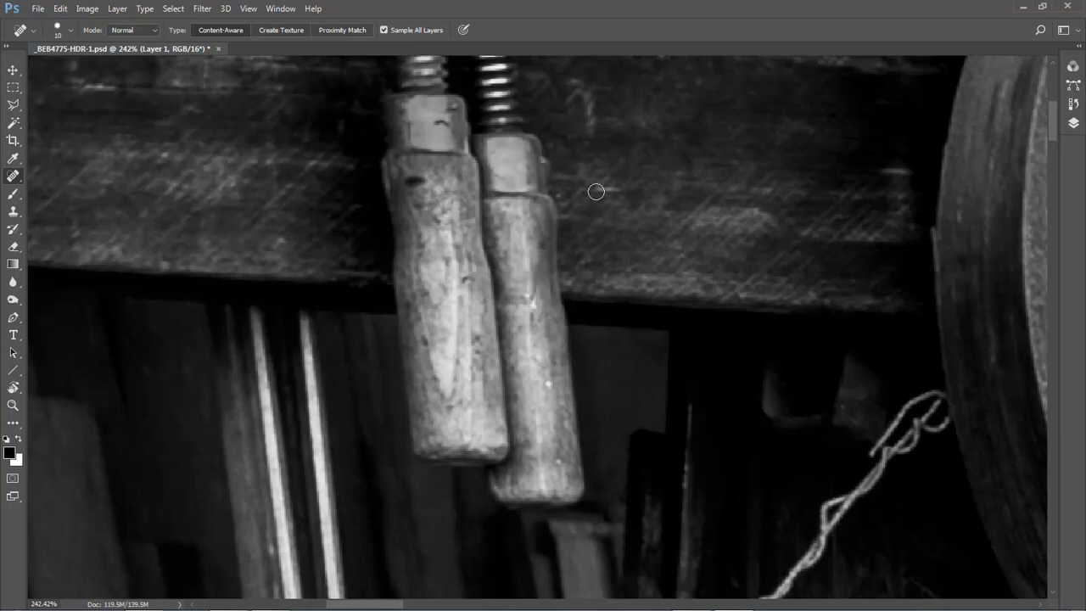
pyautogui.click(551, 391)
pyautogui.hotkey('ctrl', '0')
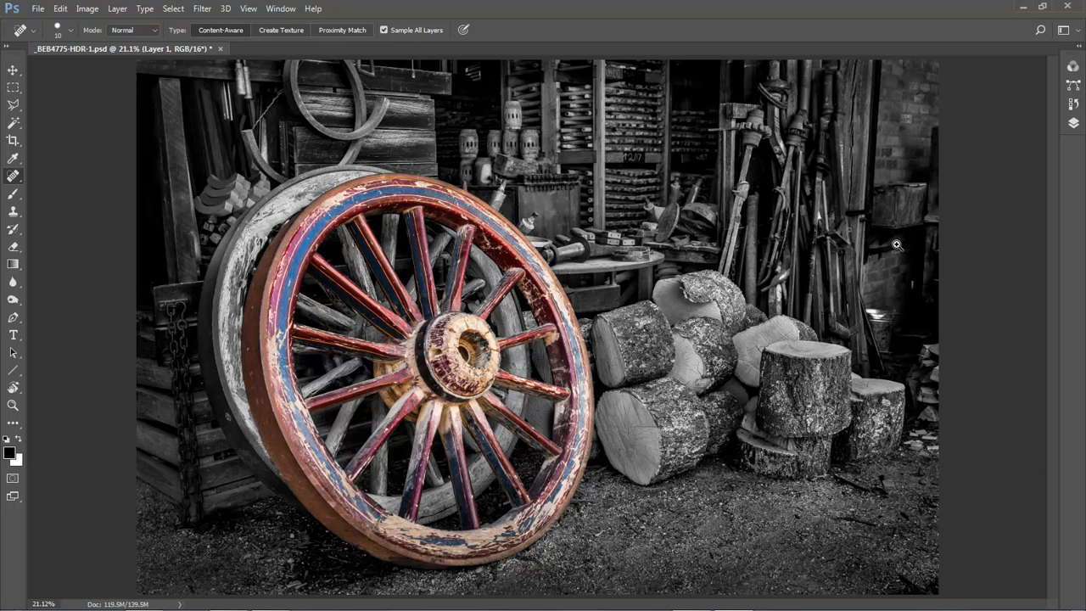
# Heal the small bright vertical mark in the dark area beside the brick wall above the bucket
pyautogui.scroll(3, 736, 266)
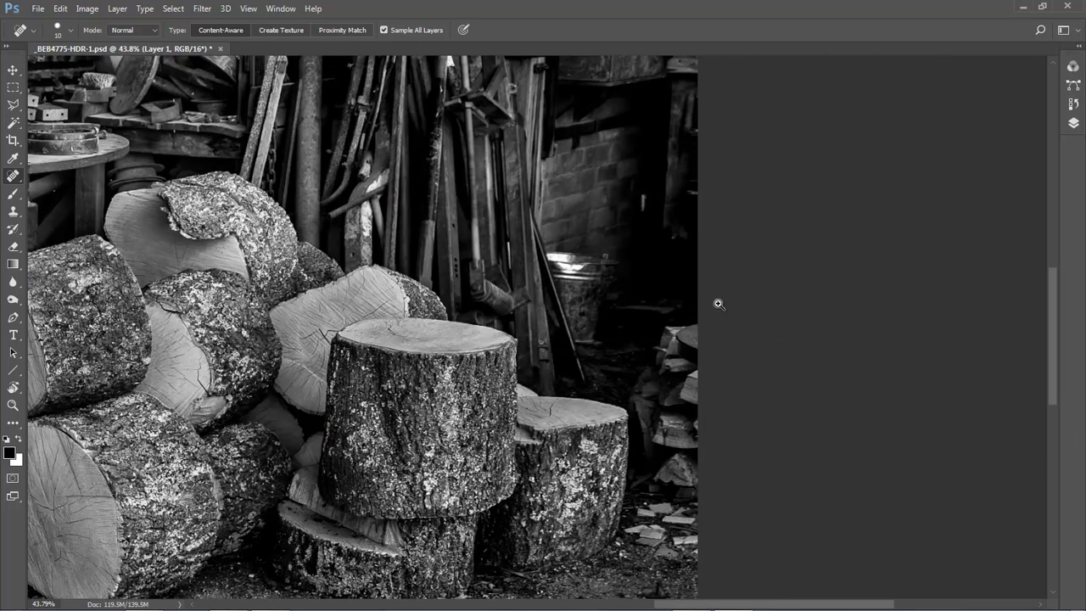
pyautogui.scroll(2, 638, 204)
pyautogui.press(']')
pyautogui.press(']')
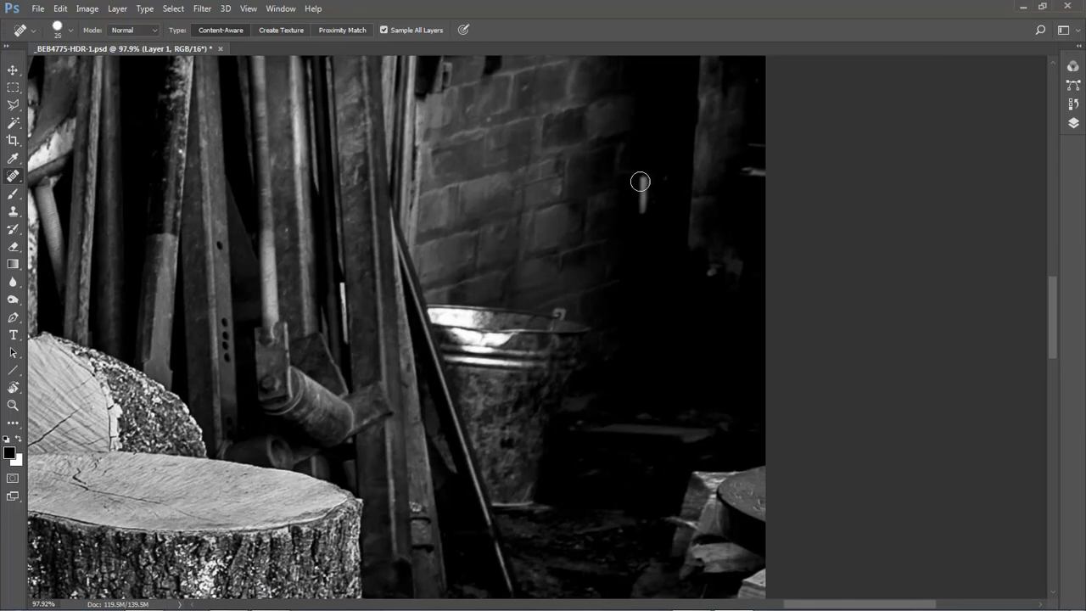
pyautogui.moveTo(643, 182); pyautogui.dragTo(643, 208)
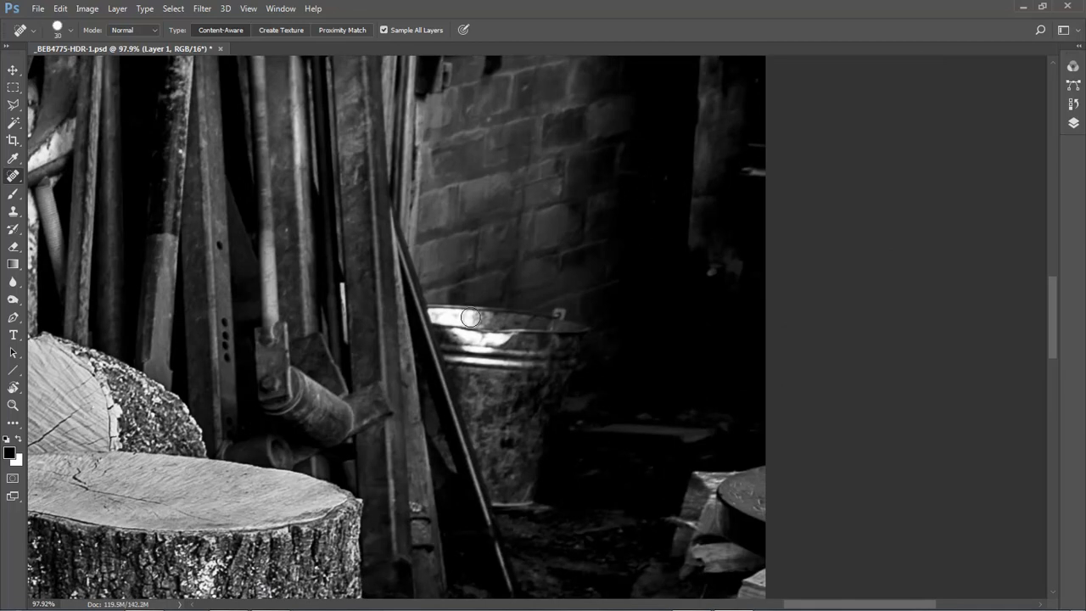
# Burn the bright highlights on the metal bucket's rim and upper bands on the Background layer with a 15 px brush
pyautogui.click(1073, 124)
pyautogui.click(953, 187)
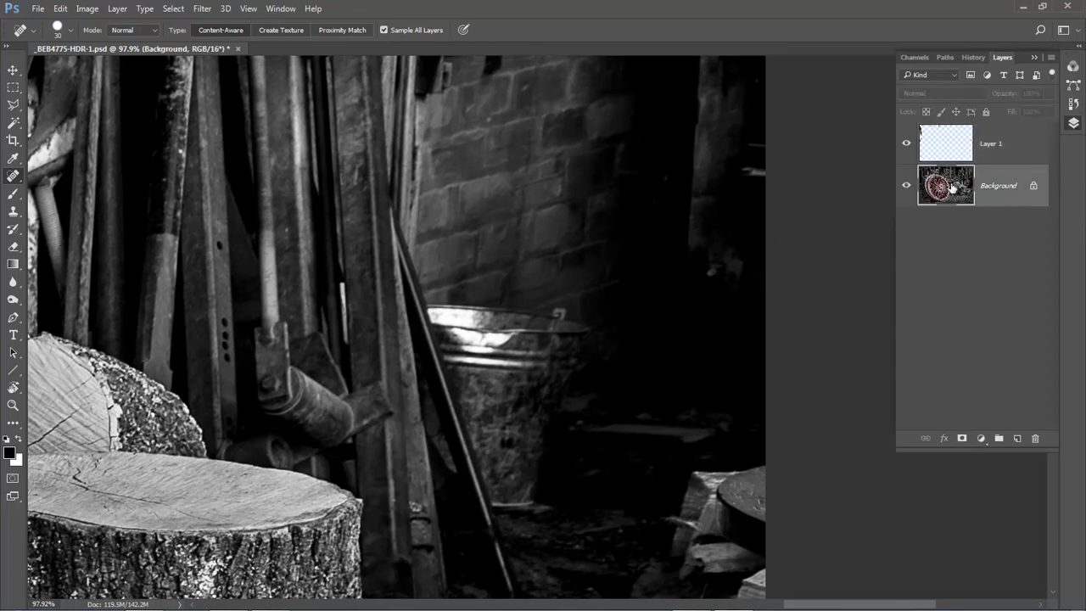
pyautogui.click(14, 302)
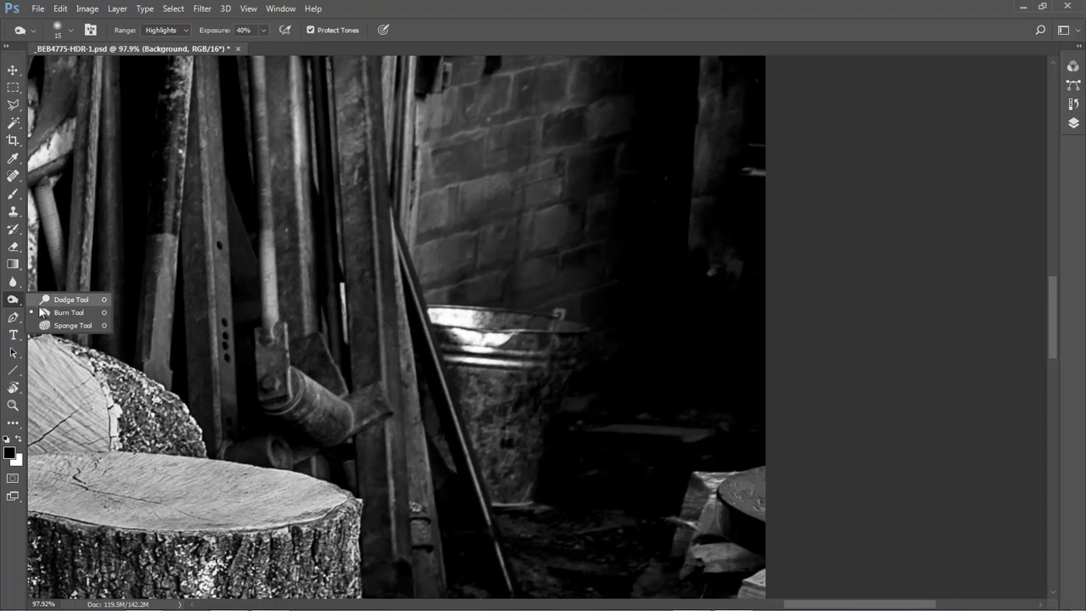
pyautogui.click(67, 312)
pyautogui.moveTo(425, 313)
pyautogui.mouseDown()
pyautogui.moveTo(477, 311)
pyautogui.moveTo(451, 319)
pyautogui.moveTo(531, 338)
pyautogui.moveTo(514, 350)
pyautogui.moveTo(448, 352)
pyautogui.moveTo(530, 366)
pyautogui.moveTo(477, 349)
pyautogui.moveTo(500, 334)
pyautogui.moveTo(465, 337)
pyautogui.moveTo(524, 343)
pyautogui.moveTo(518, 334)
pyautogui.moveTo(464, 339)
pyautogui.moveTo(499, 342)
pyautogui.moveTo(471, 346)
pyautogui.moveTo(521, 362)
pyautogui.moveTo(443, 359)
pyautogui.moveTo(471, 359)
pyautogui.moveTo(509, 335)
pyautogui.moveTo(447, 328)
pyautogui.moveTo(495, 324)
pyautogui.moveTo(447, 319)
pyautogui.moveTo(478, 314)
pyautogui.moveTo(418, 311)
pyautogui.moveTo(451, 332)
pyautogui.mouseUp()
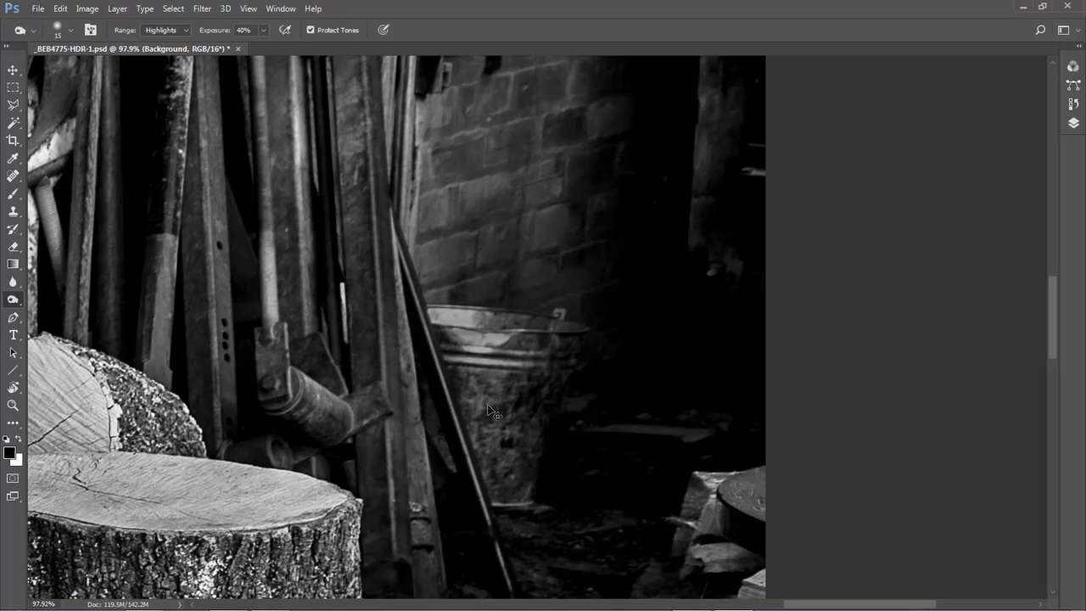
pyautogui.hotkey('ctrl', '0')
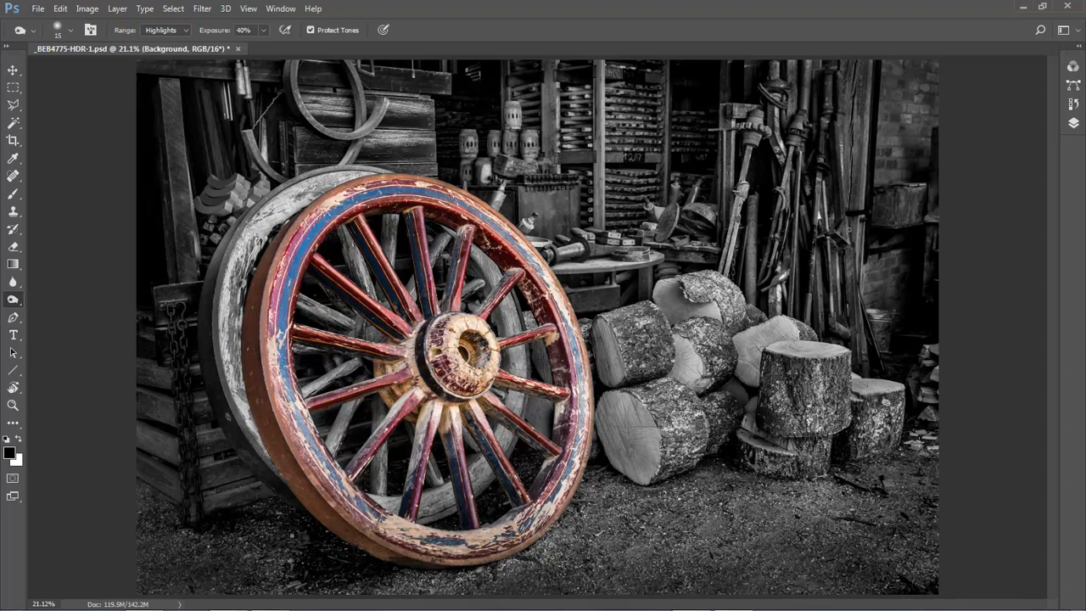
# Heal distracting bright spots near the photo's right edge on Layer 1 with the Spot Healing Brush at 50 px
pyautogui.click(12, 176)
pyautogui.click(1074, 122)
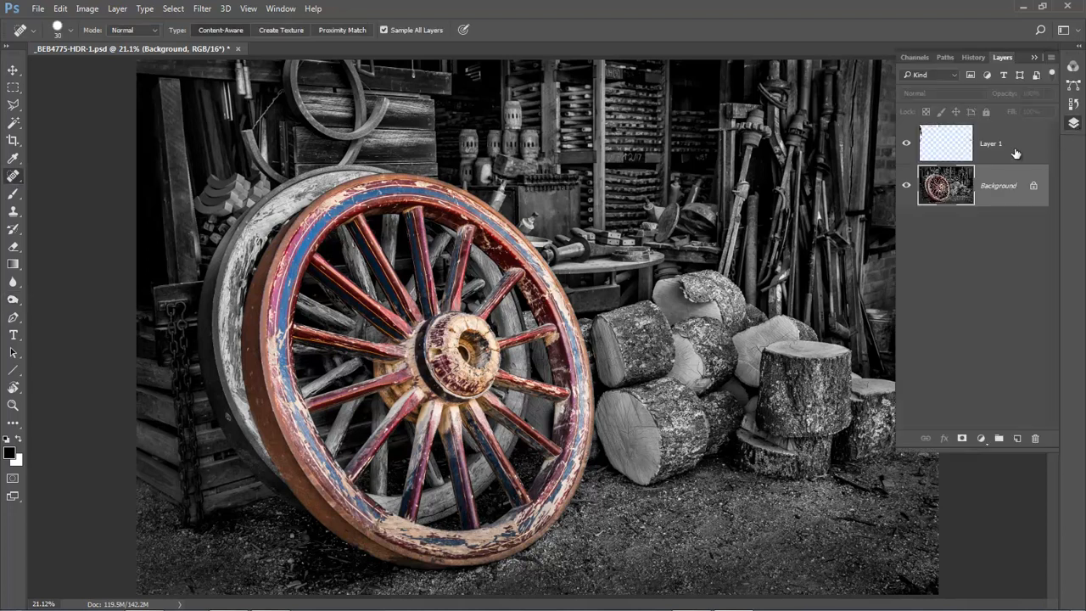
pyautogui.click(960, 143)
pyautogui.click(940, 58)
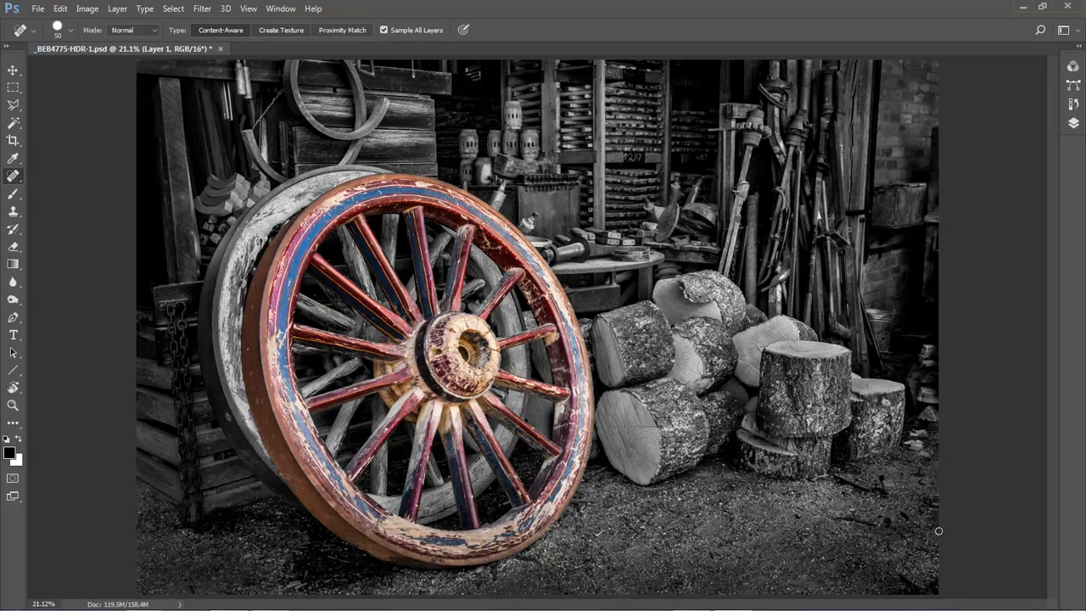
pyautogui.click(910, 523)
# Keep the layer list expanded and hide Layer 1 to compare the photo without its retouching
pyautogui.click(1076, 48)
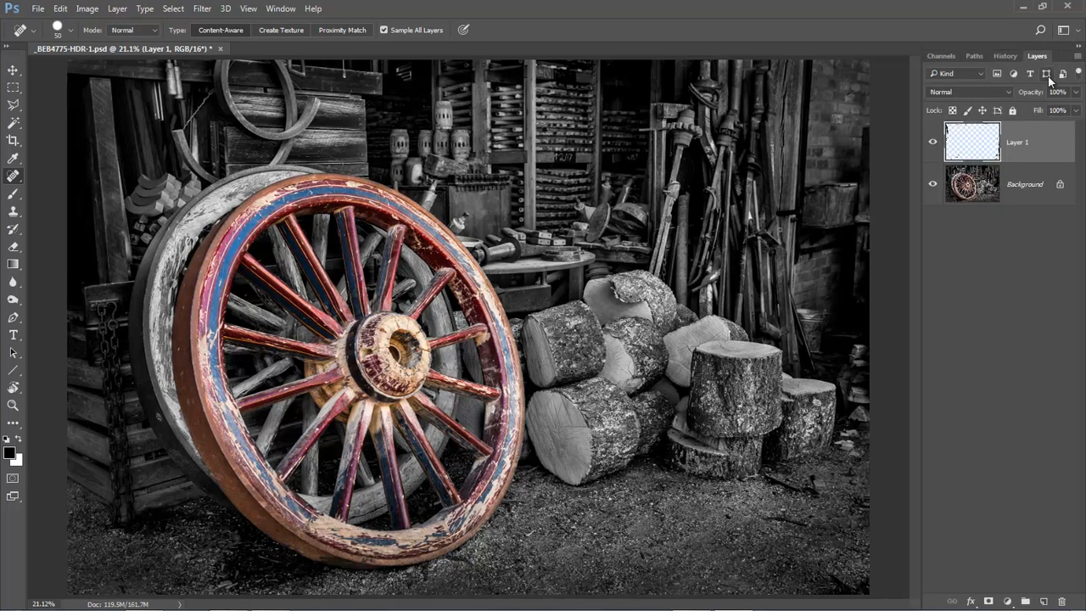
pyautogui.click(933, 145)
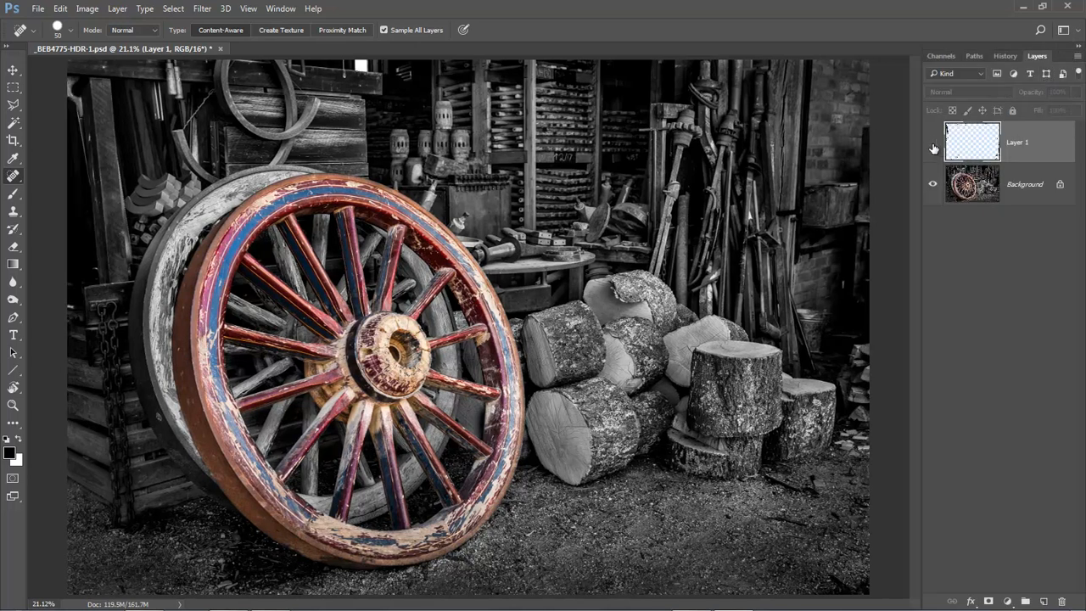
# Toggle Layer 1's visibility repeatedly to compare the photo with and without its retouching, leaving the layer shown
pyautogui.click(933, 146)
pyautogui.click(934, 145)
pyautogui.click(934, 145)
pyautogui.click(933, 146)
pyautogui.click(933, 146)
pyautogui.click(933, 146)
pyautogui.click(932, 146)
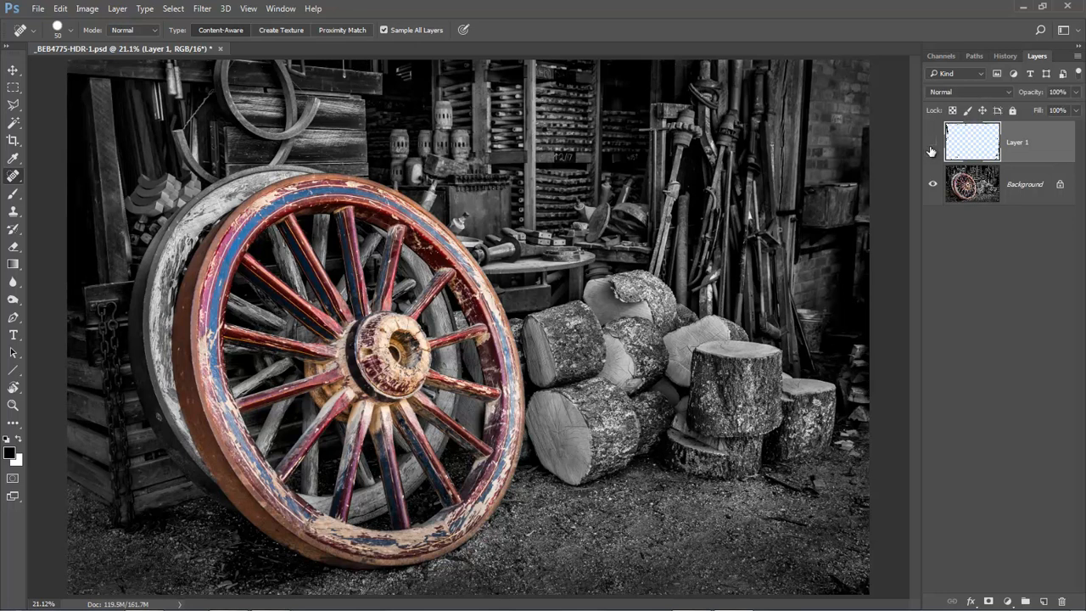
pyautogui.click(932, 146)
pyautogui.click(933, 145)
# Flatten the image into a single Background layer and collapse the expanded layer list
pyautogui.click(1078, 56)
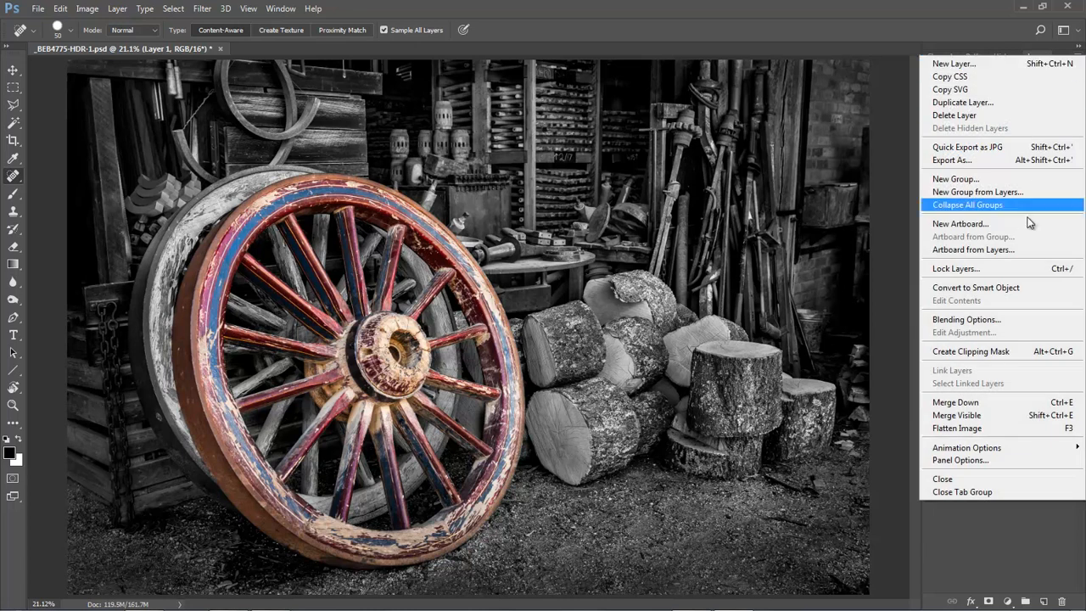
pyautogui.click(971, 429)
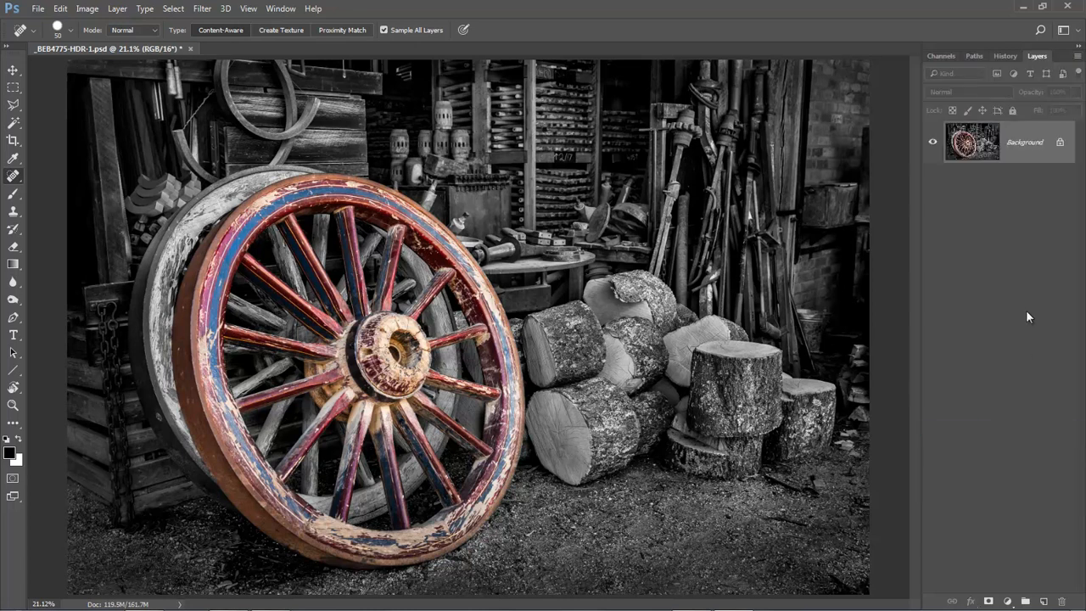
pyautogui.click(1079, 47)
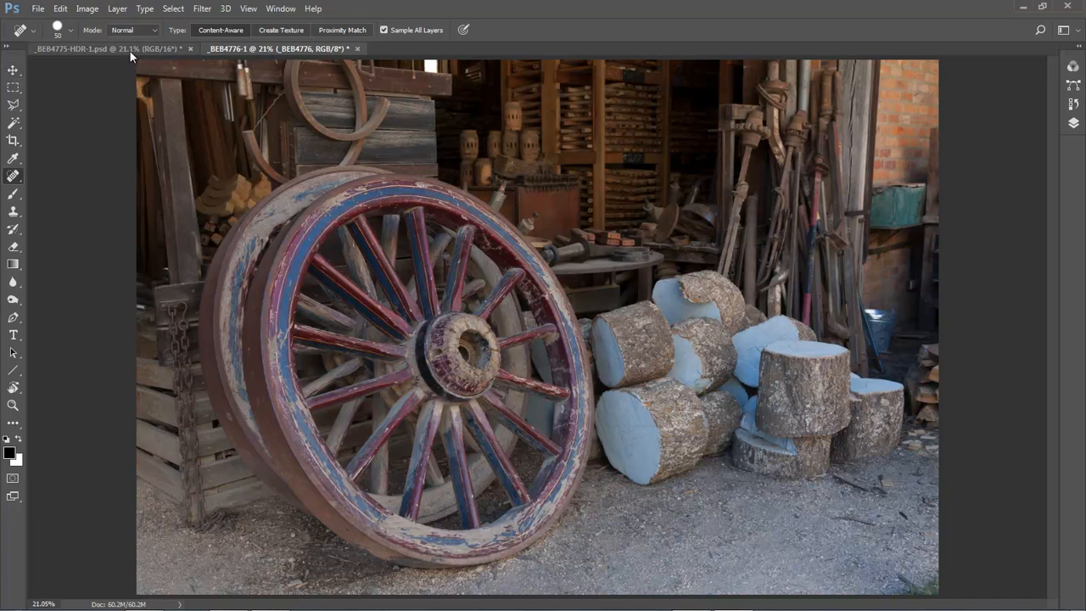
# Compare the finished _BEB4775-HDR-1.psd with the original colour photo _BEB4776-1, ending on the finished version
pyautogui.click(95, 48)
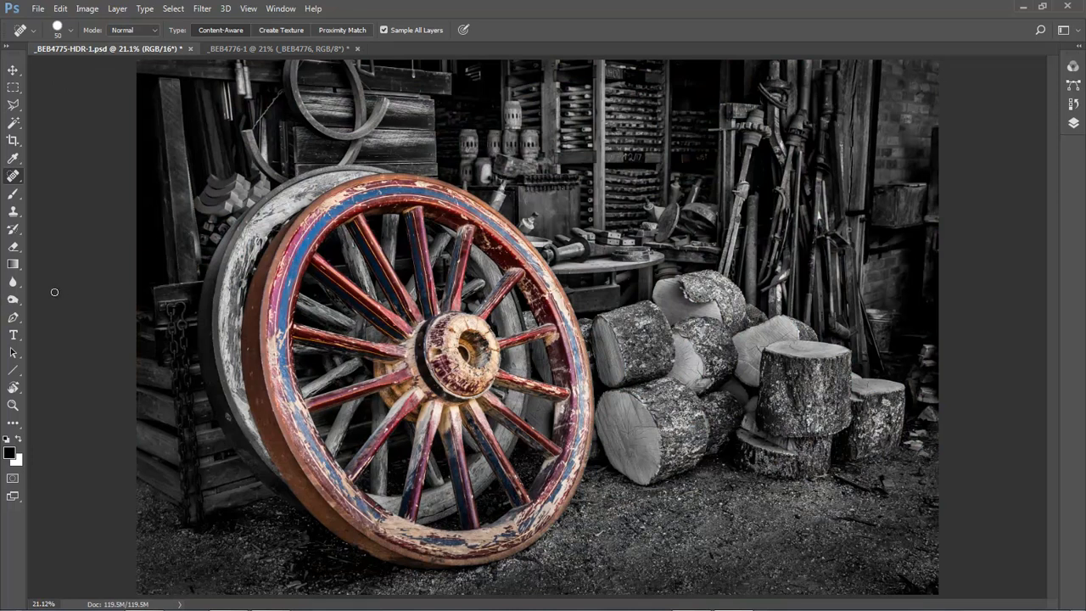
pyautogui.click(217, 47)
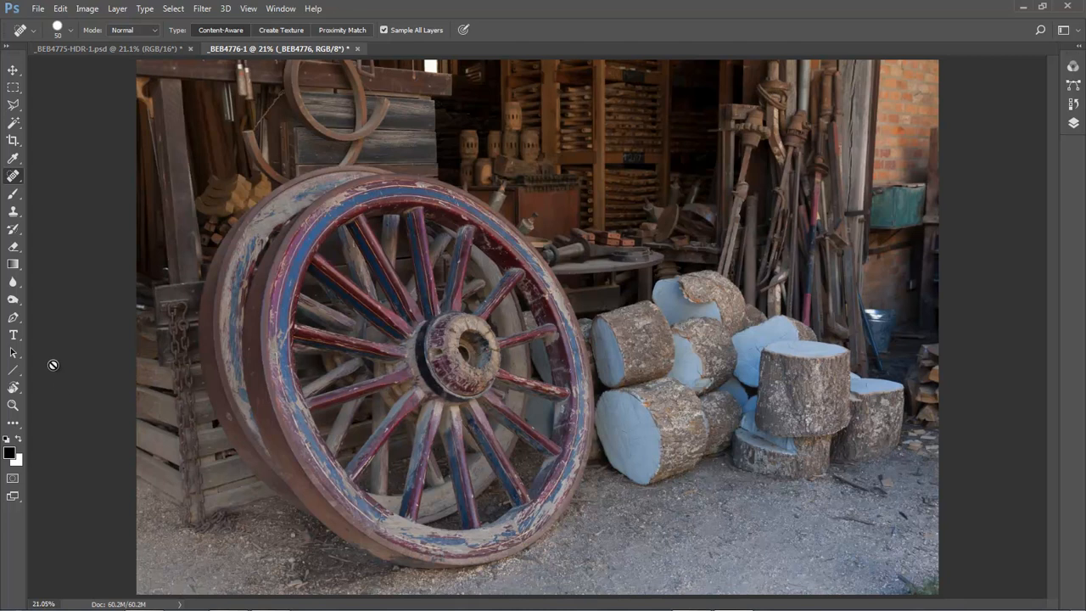
pyautogui.click(70, 48)
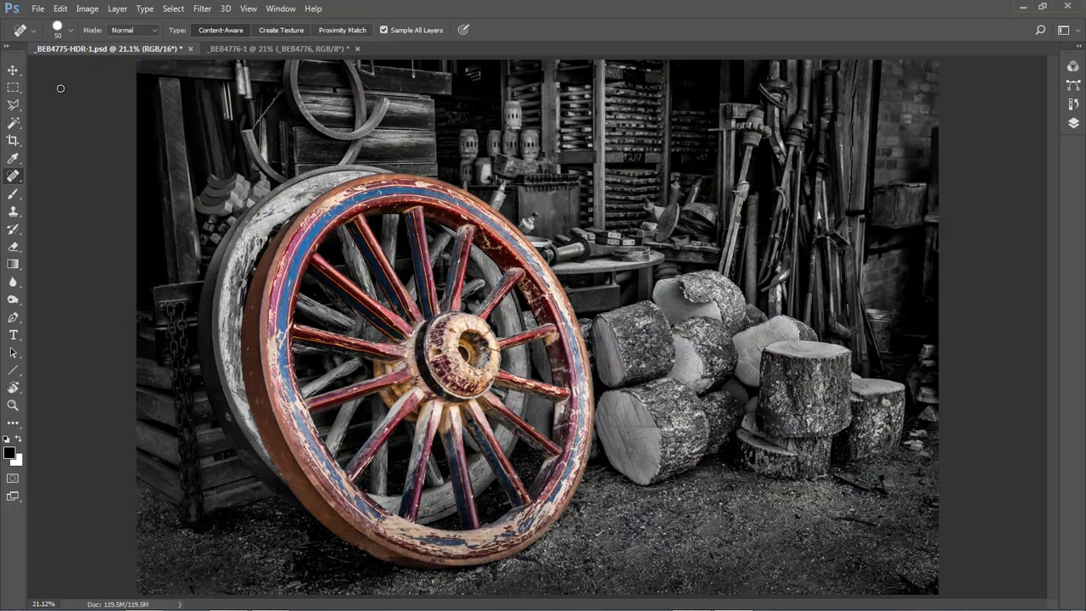